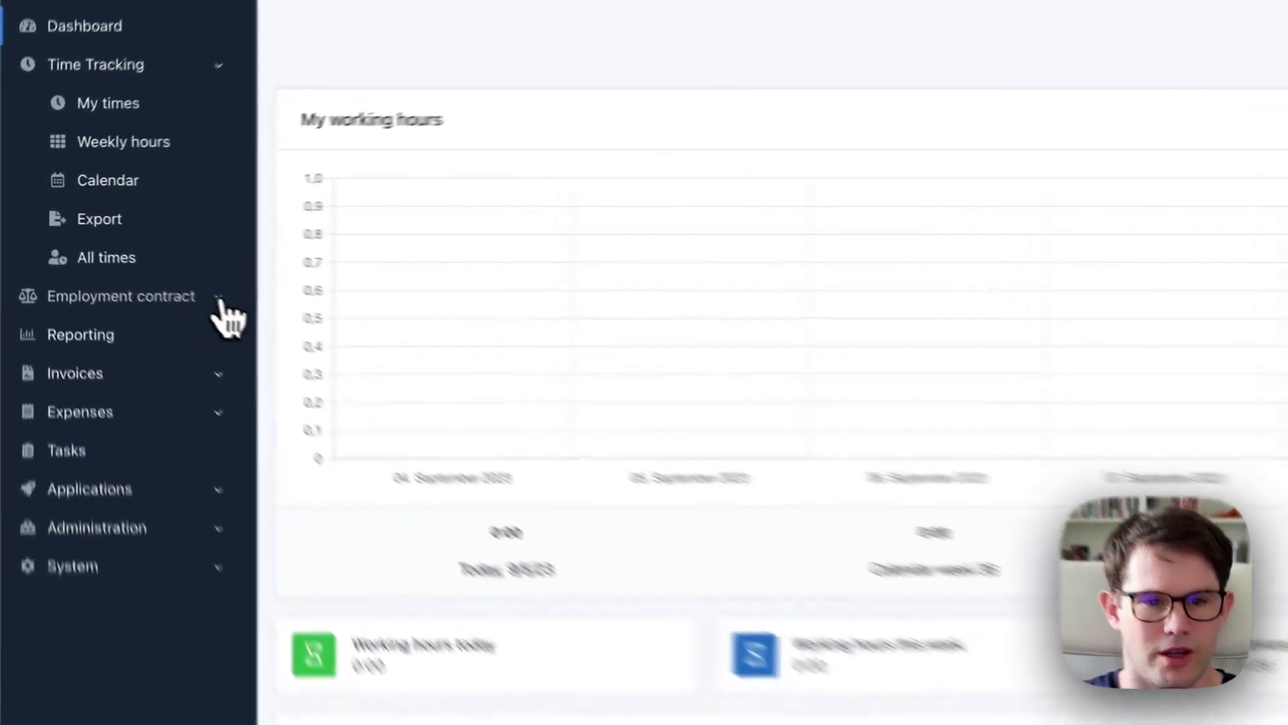
Open the Employment contract's 2023 Working times page, showing 1217:46 hours and no target hours
{"action": "left_click", "coordinate": [220, 302]}
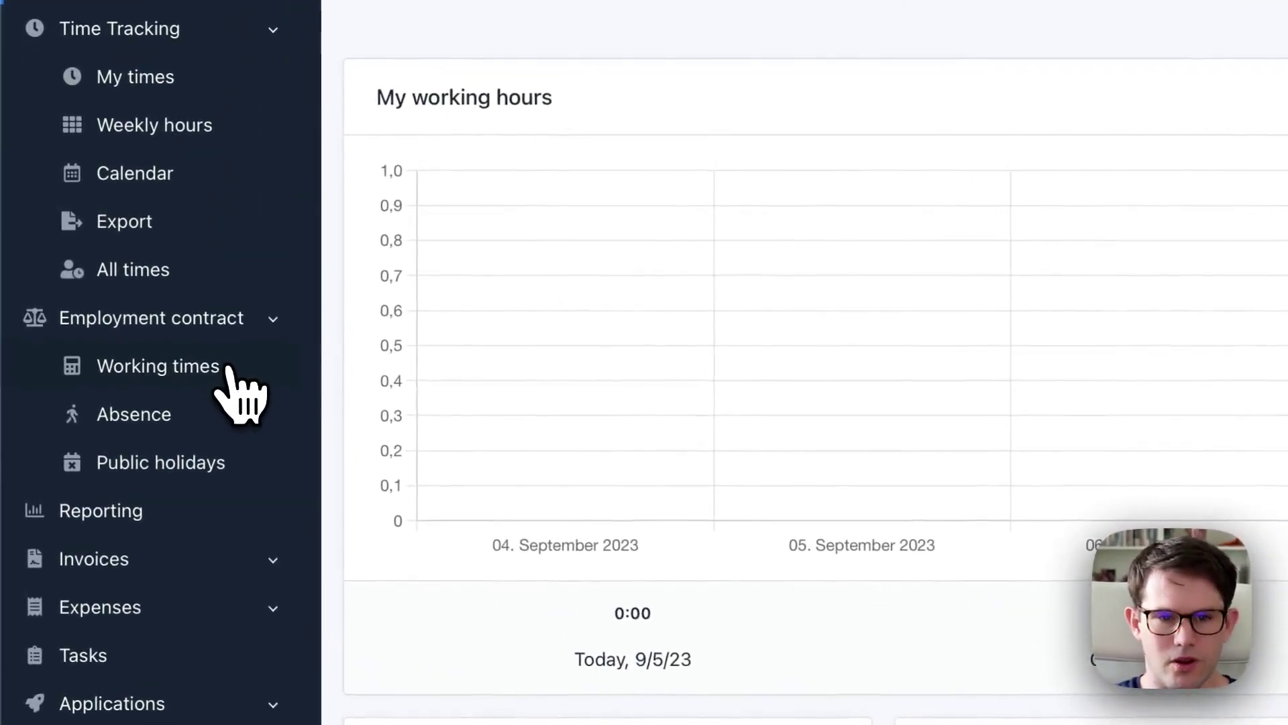
{"action": "left_click", "coordinate": [116, 287]}
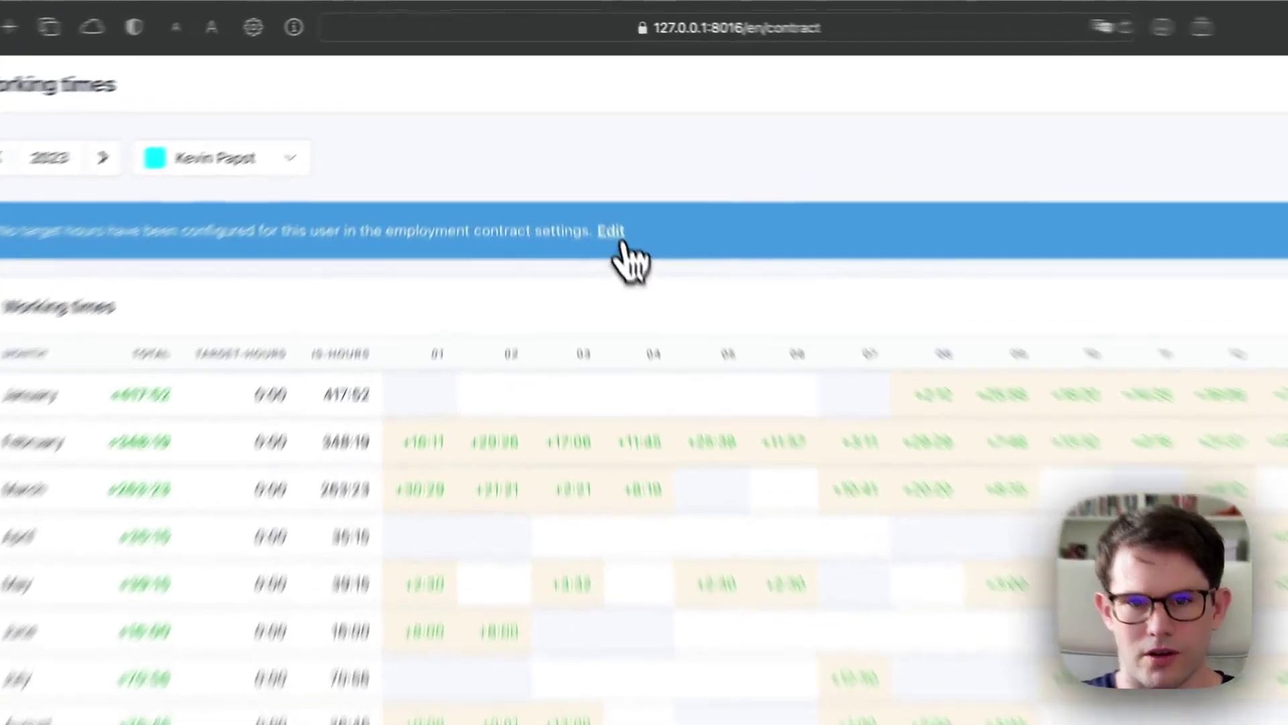
In the employment contract, enter 8:00 target hours for Monday through Friday
{"action": "left_click", "coordinate": [576, 147]}
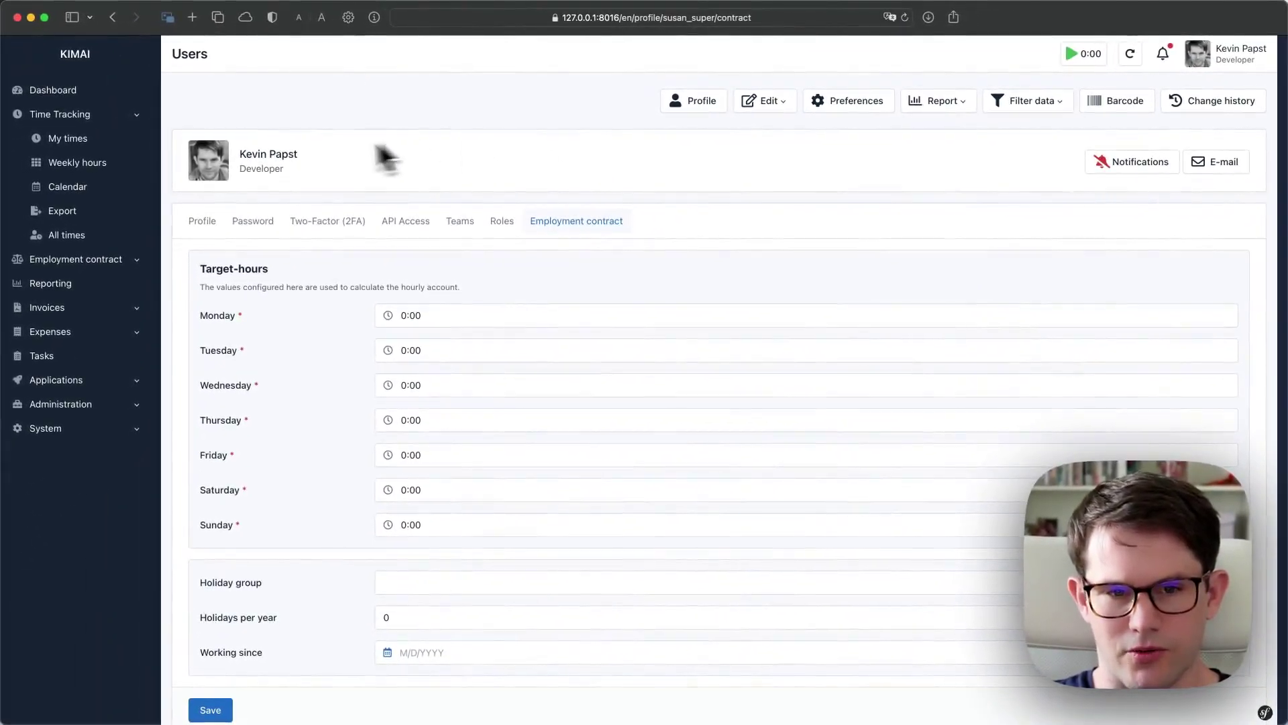
{"action": "left_click", "coordinate": [433, 319]}
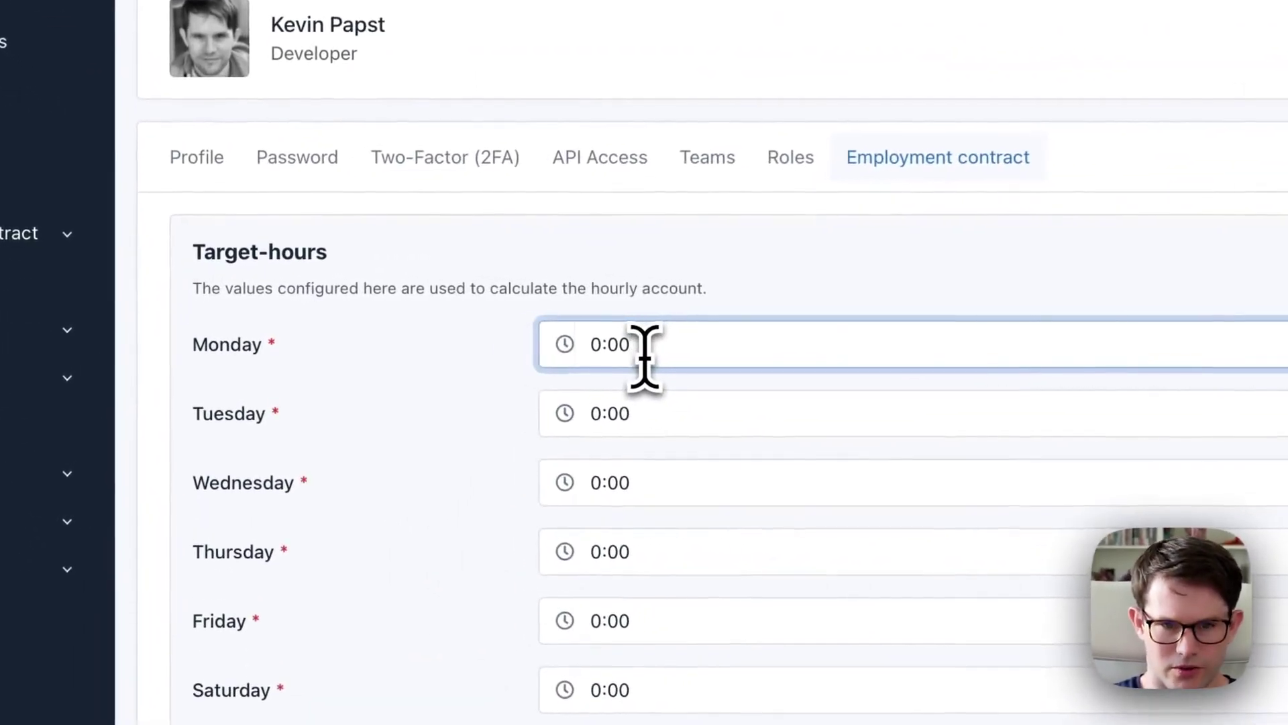
{"action": "key", "text": "ctrl+a"}
{"action": "type", "text": "8"}
{"action": "key", "text": "Tab"}
{"action": "type", "text": "8"}
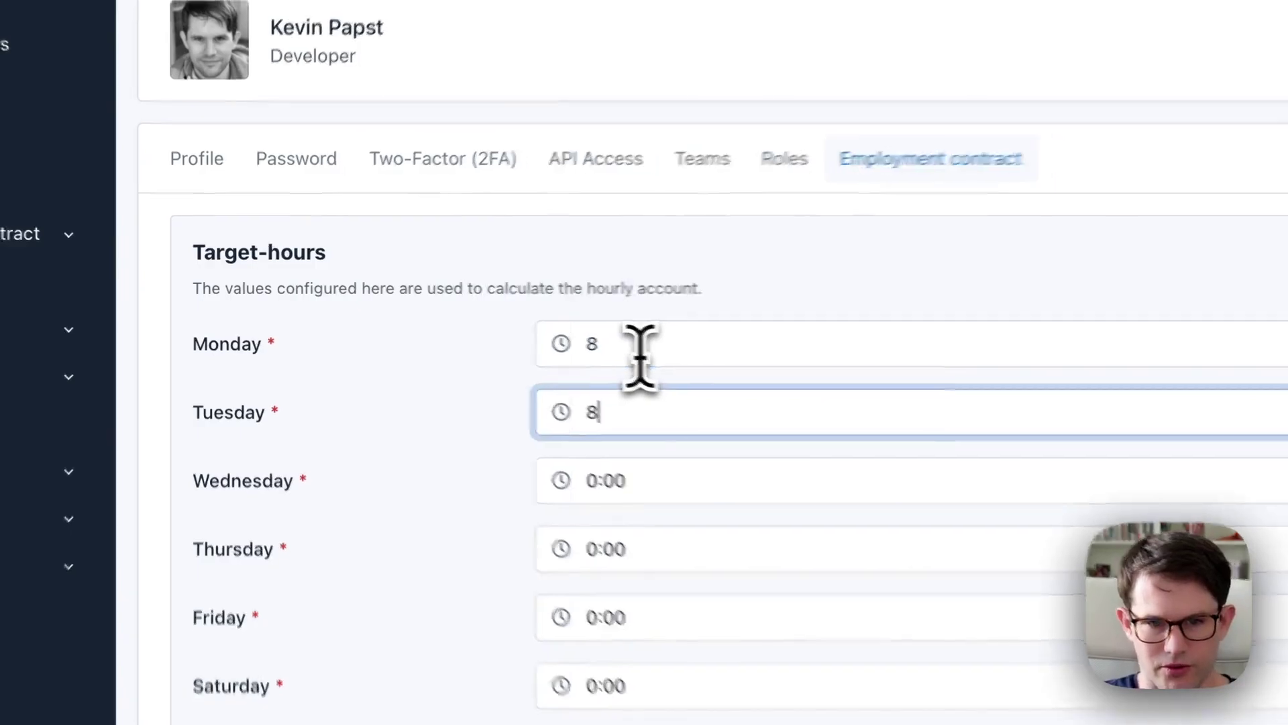
{"action": "key", "text": "Tab"}
{"action": "type", "text": "8"}
{"action": "key", "text": "Tab"}
{"action": "type", "text": "8"}
{"action": "key", "text": "Tab"}
{"action": "type", "text": "8"}
Save the contract with 0 holidays per year and return to the working-times overview
{"action": "scroll", "coordinate": [426, 322], "scroll_direction": "down", "scroll_amount": 1}
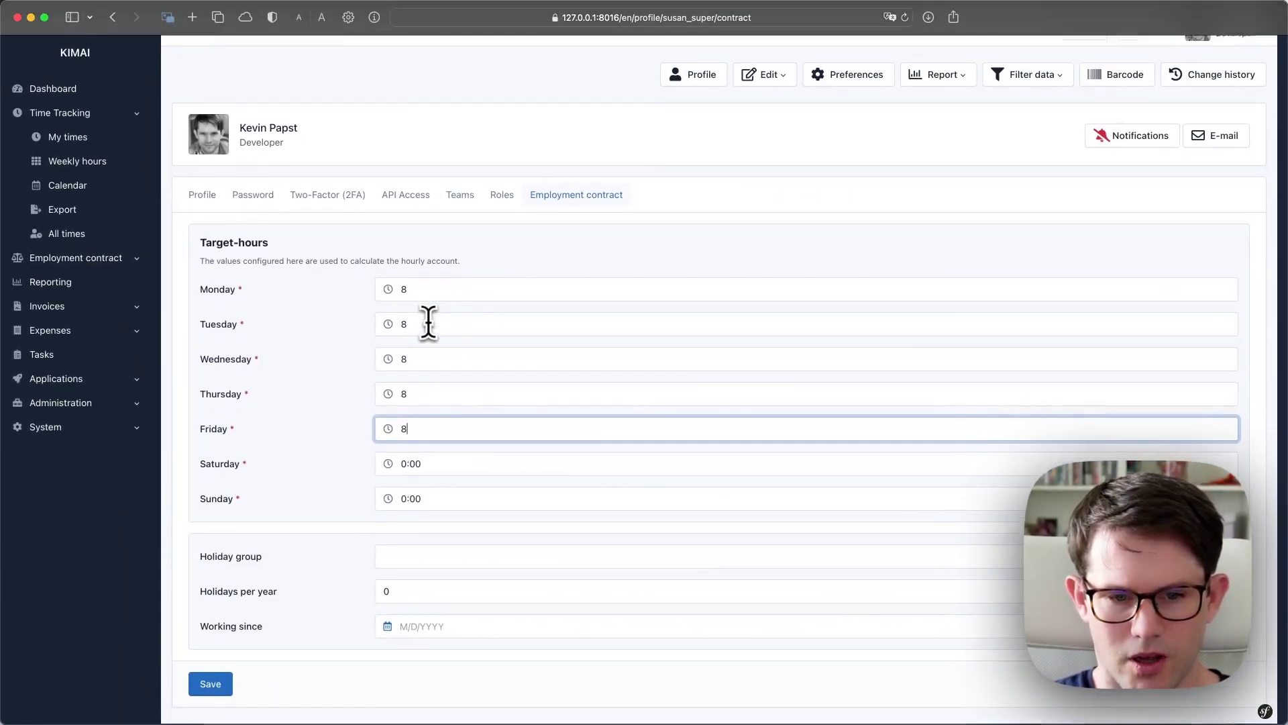
{"action": "left_click", "coordinate": [400, 594]}
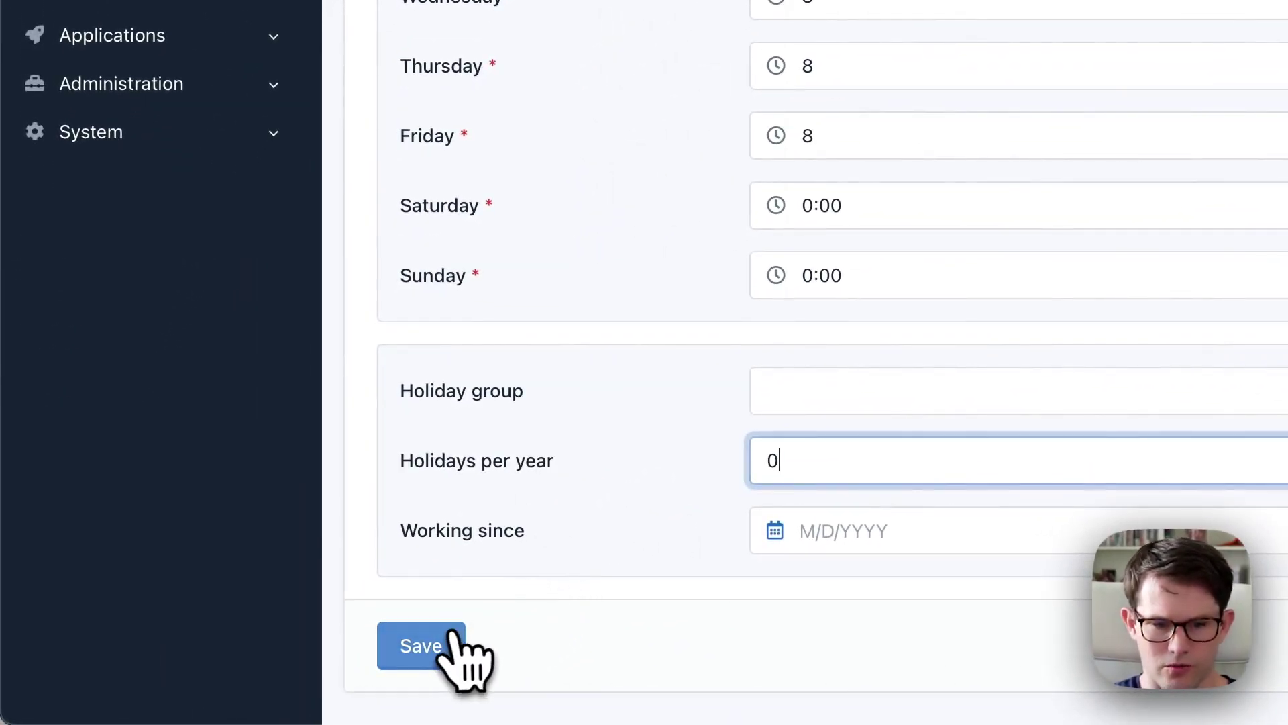
{"action": "left_click", "coordinate": [442, 646]}
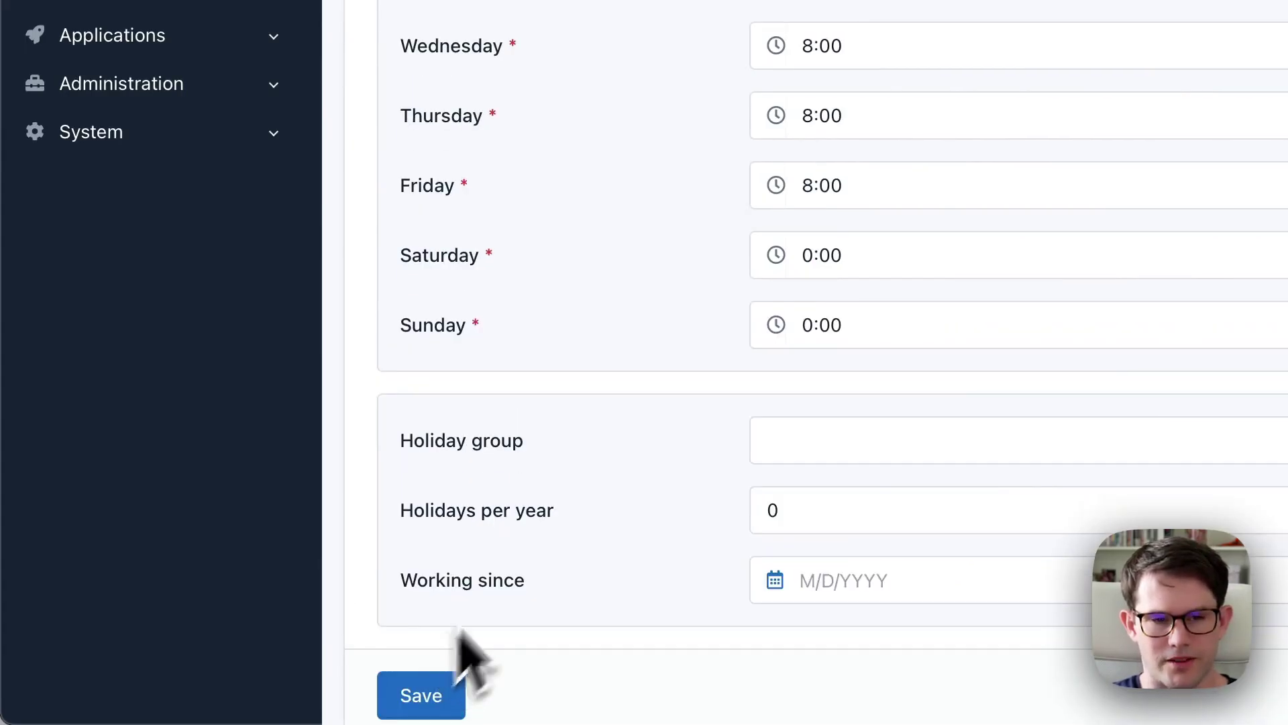
{"action": "scroll", "coordinate": [389, 173], "scroll_direction": "up", "scroll_amount": 10}
{"action": "left_click", "coordinate": [273, 198]}
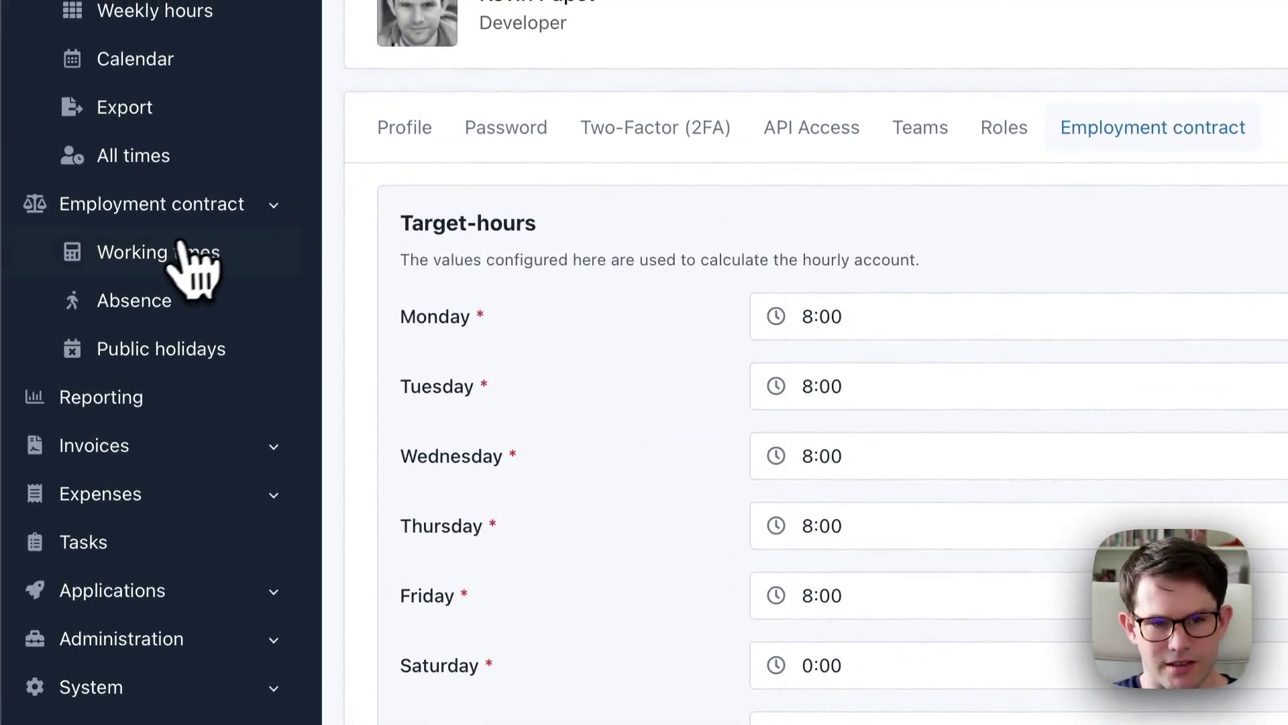
Check the 40:00 weekly target, then list each month's daily deviations, totalling -198:13
{"action": "left_click", "coordinate": [163, 258]}
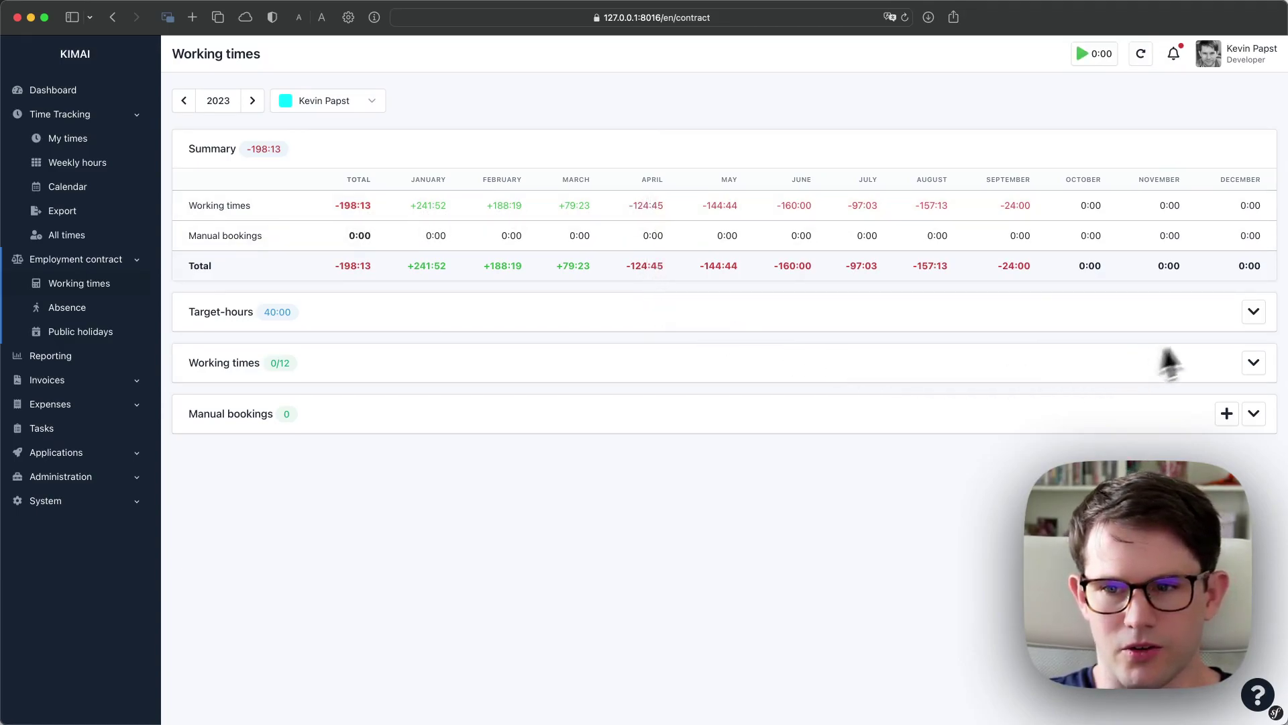
{"action": "left_click", "coordinate": [1254, 313]}
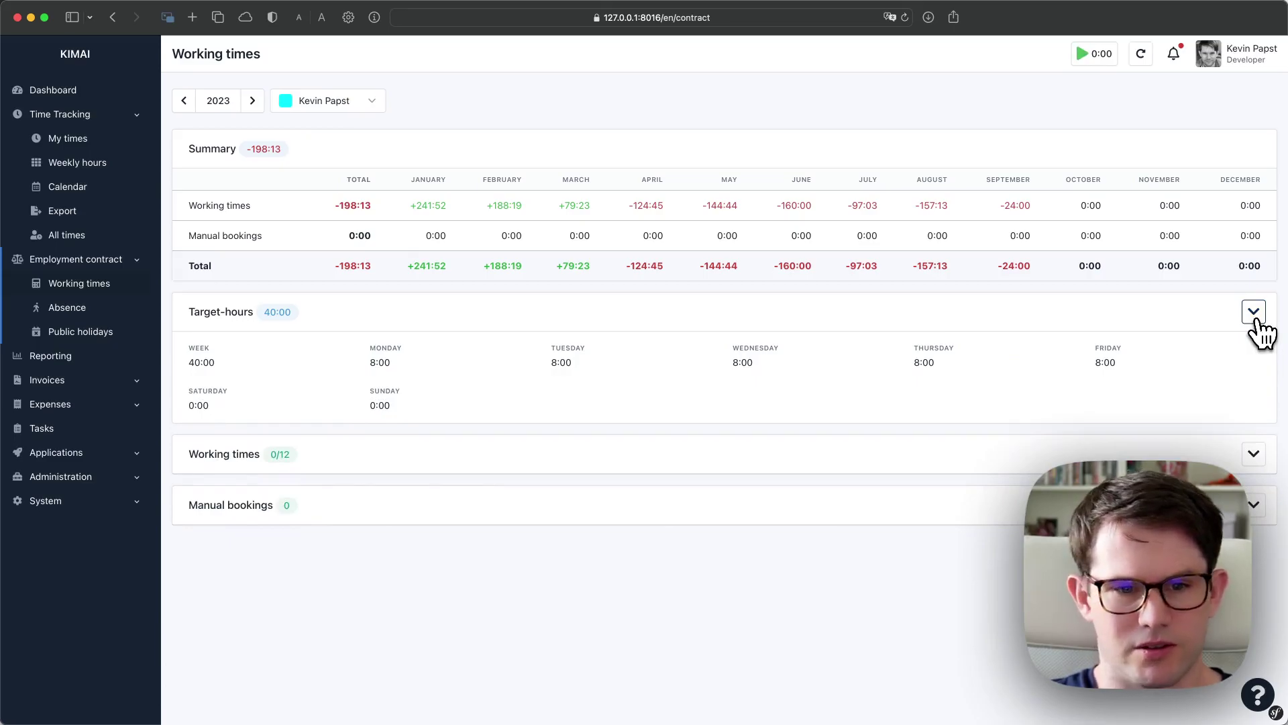
{"action": "left_click", "coordinate": [1254, 312]}
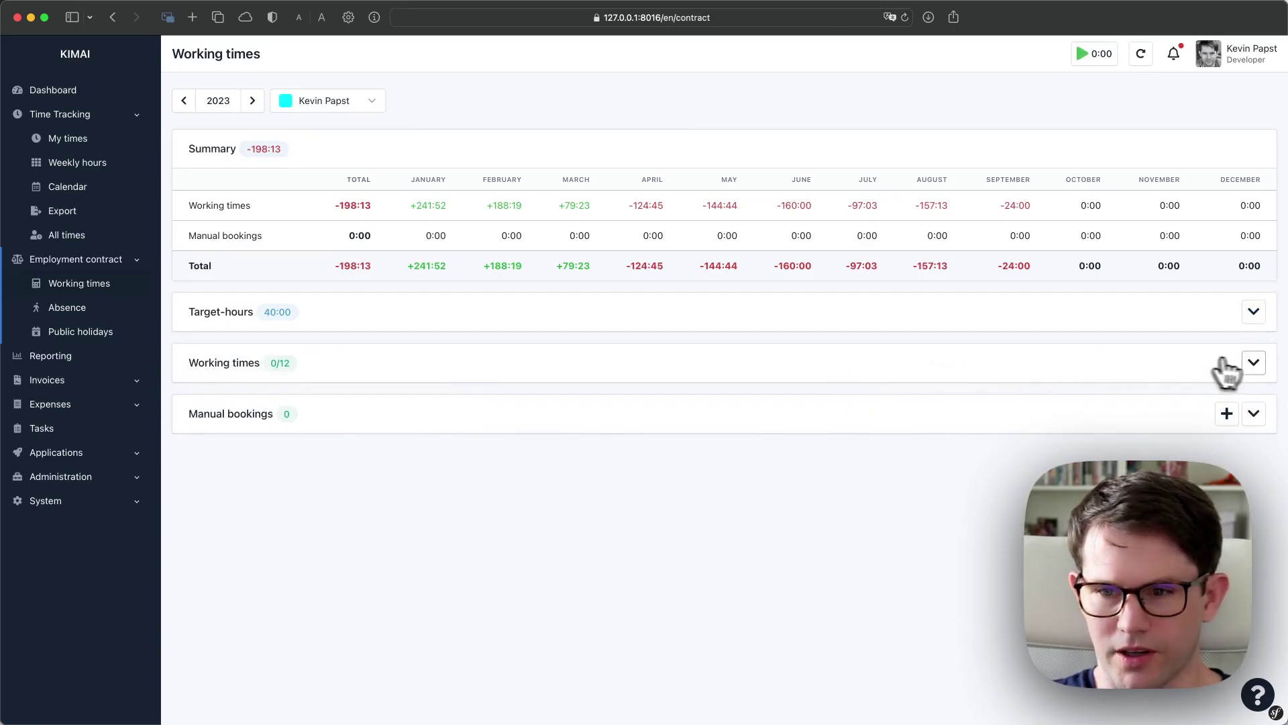
{"action": "left_click", "coordinate": [1254, 364]}
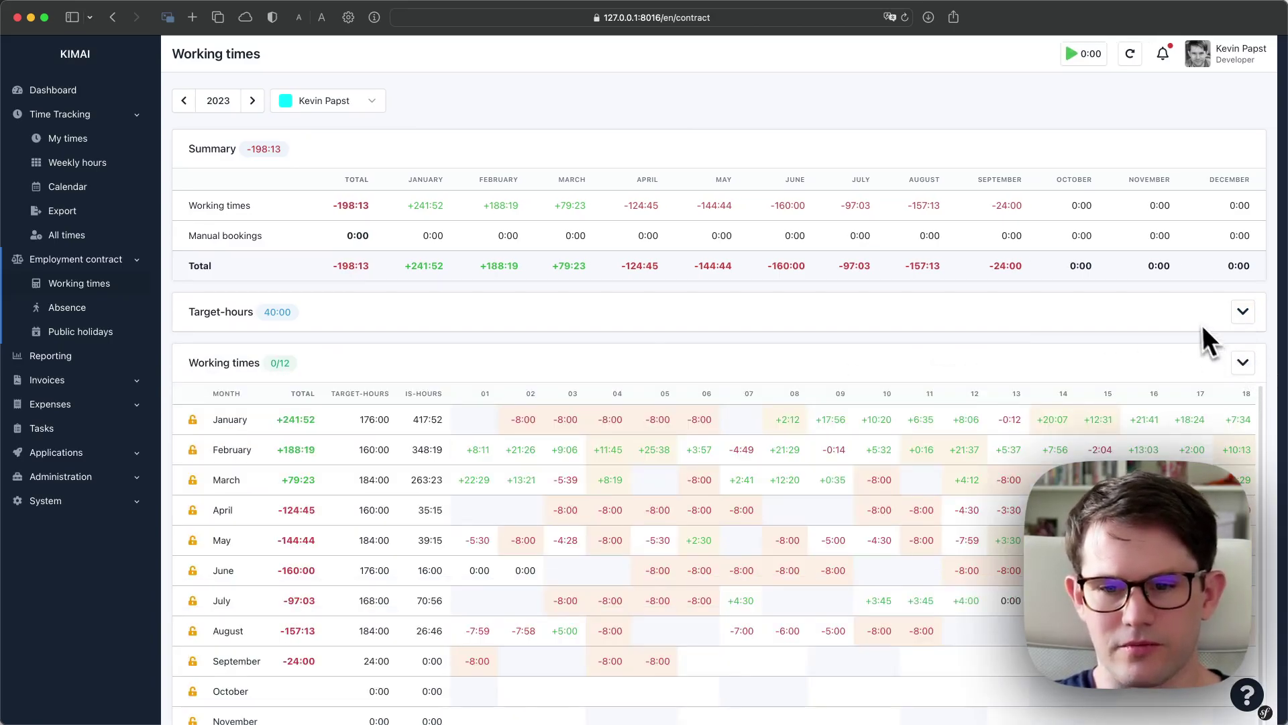
{"action": "scroll", "coordinate": [1201, 332], "scroll_direction": "down", "scroll_amount": 3}
{"action": "scroll", "coordinate": [1194, 322], "scroll_direction": "down", "scroll_amount": 1}
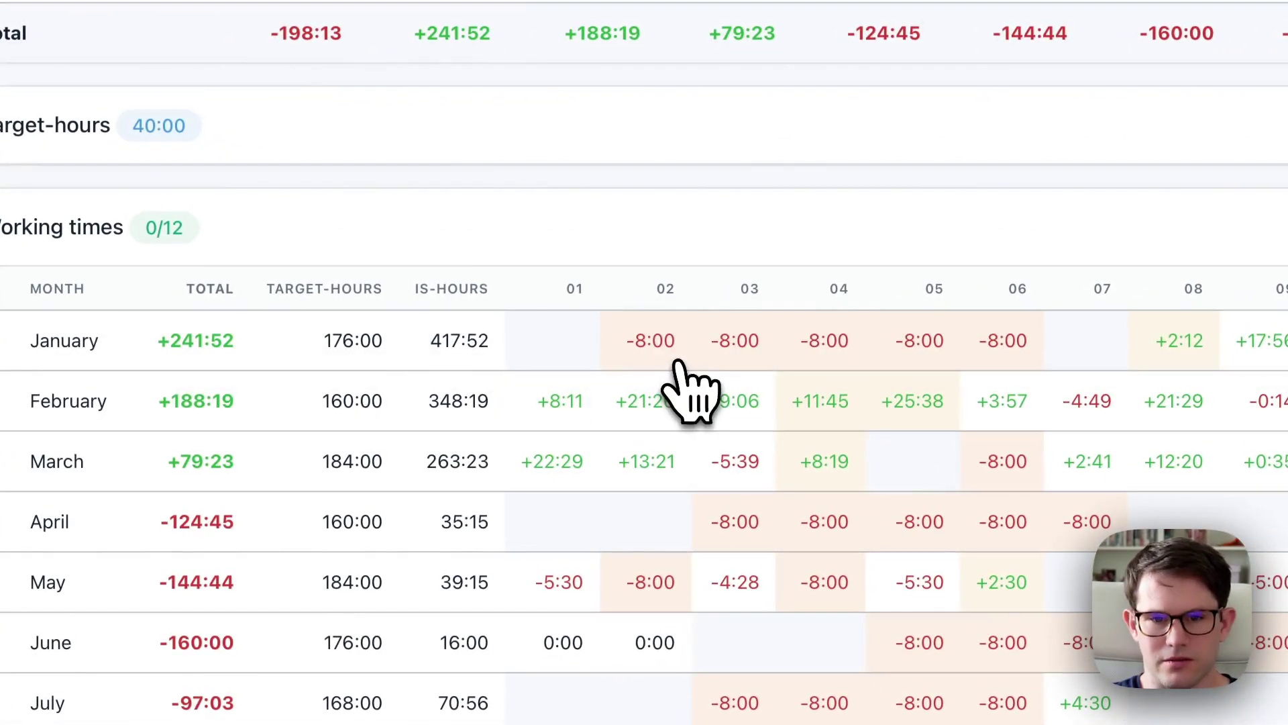
Complete and lock January 2023, producing its confirmed month PDF
{"action": "left_click", "coordinate": [678, 364]}
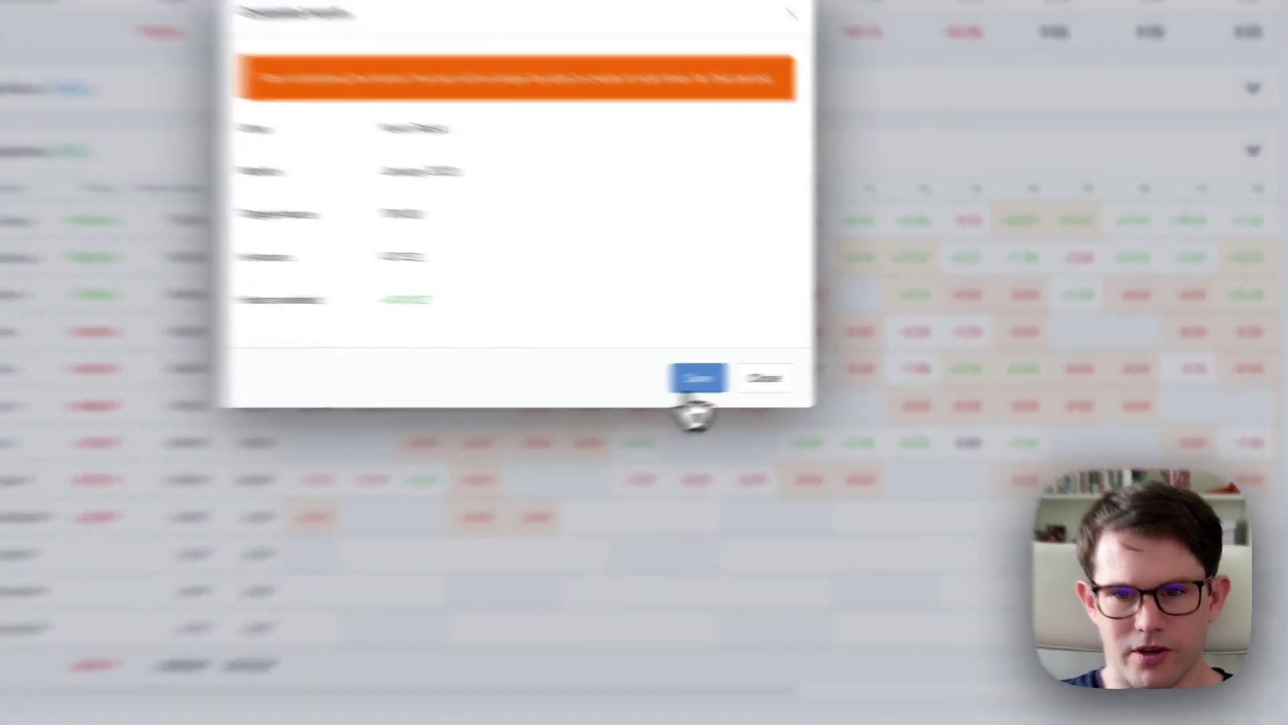
{"action": "left_click", "coordinate": [790, 371]}
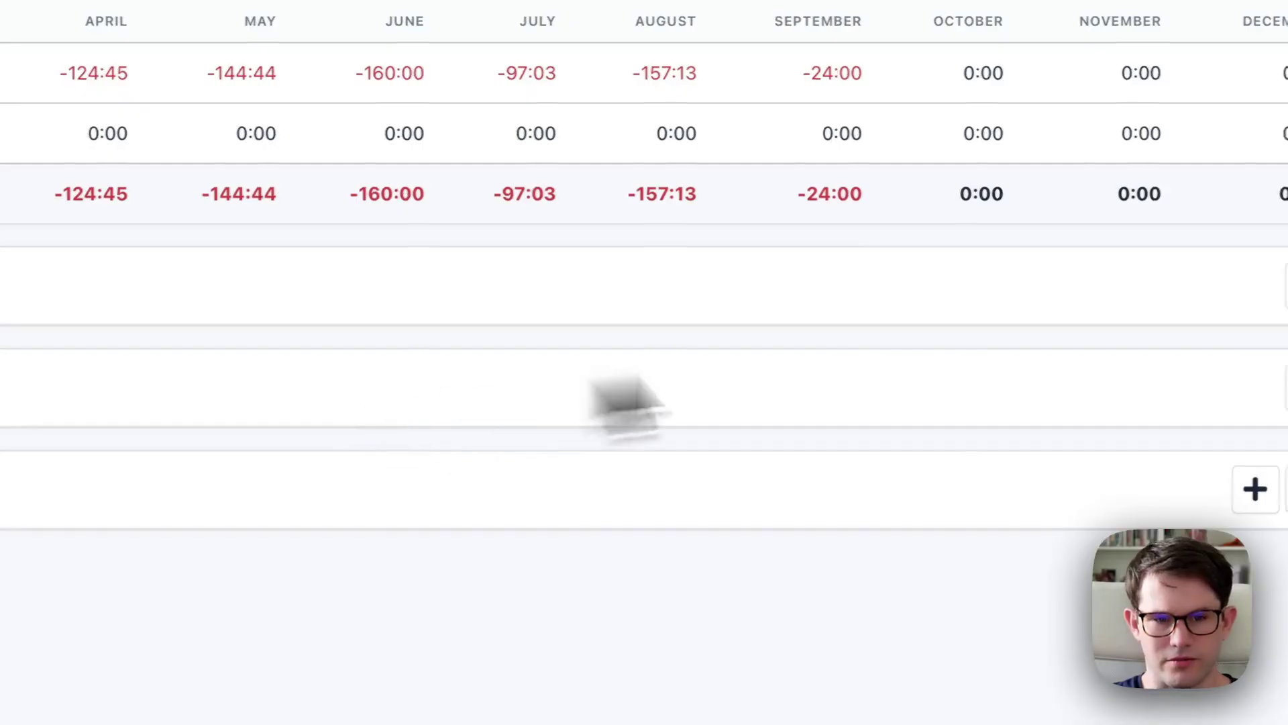
{"action": "left_click", "coordinate": [1230, 380]}
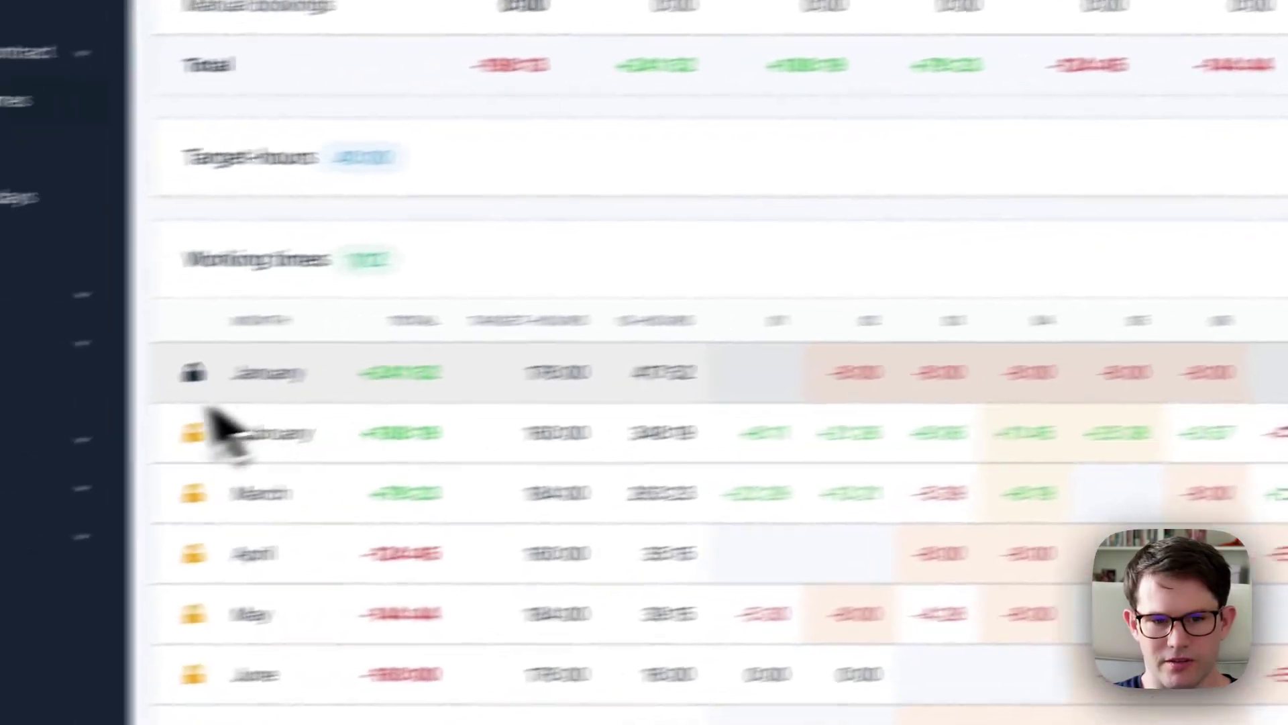
{"action": "mouse_move", "coordinate": [365, 347]}
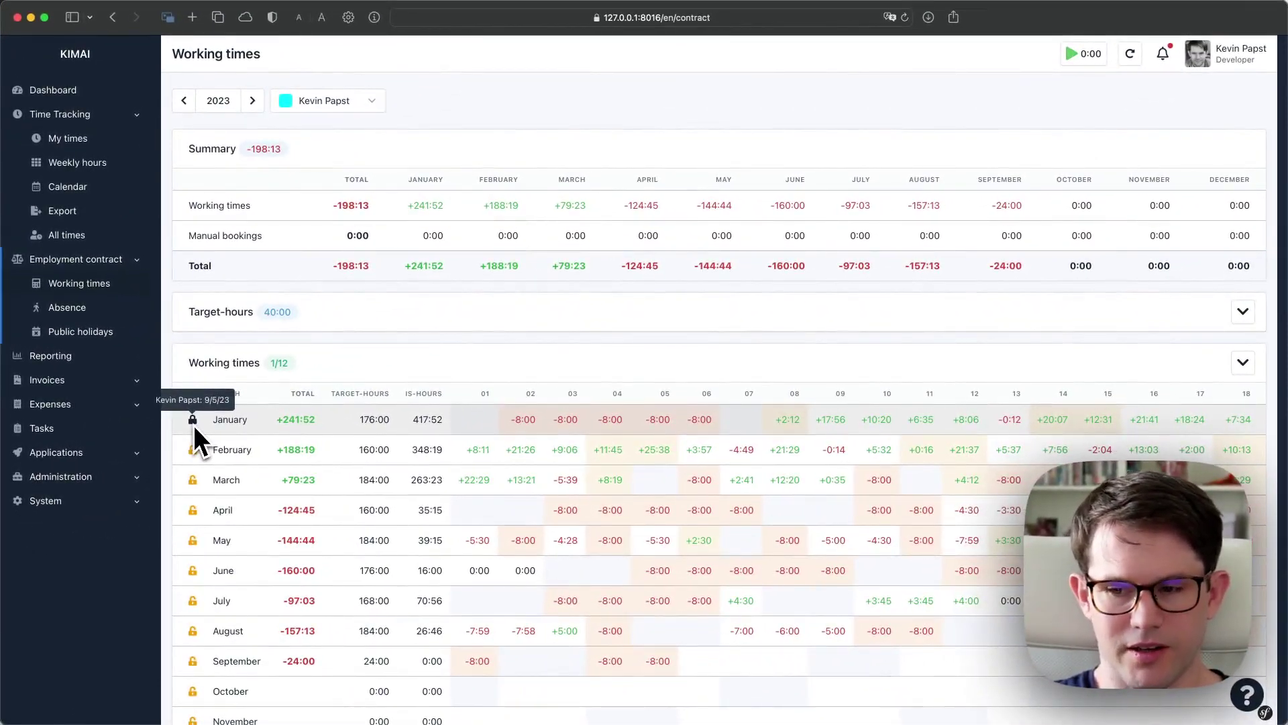
{"action": "mouse_move", "coordinate": [223, 424]}
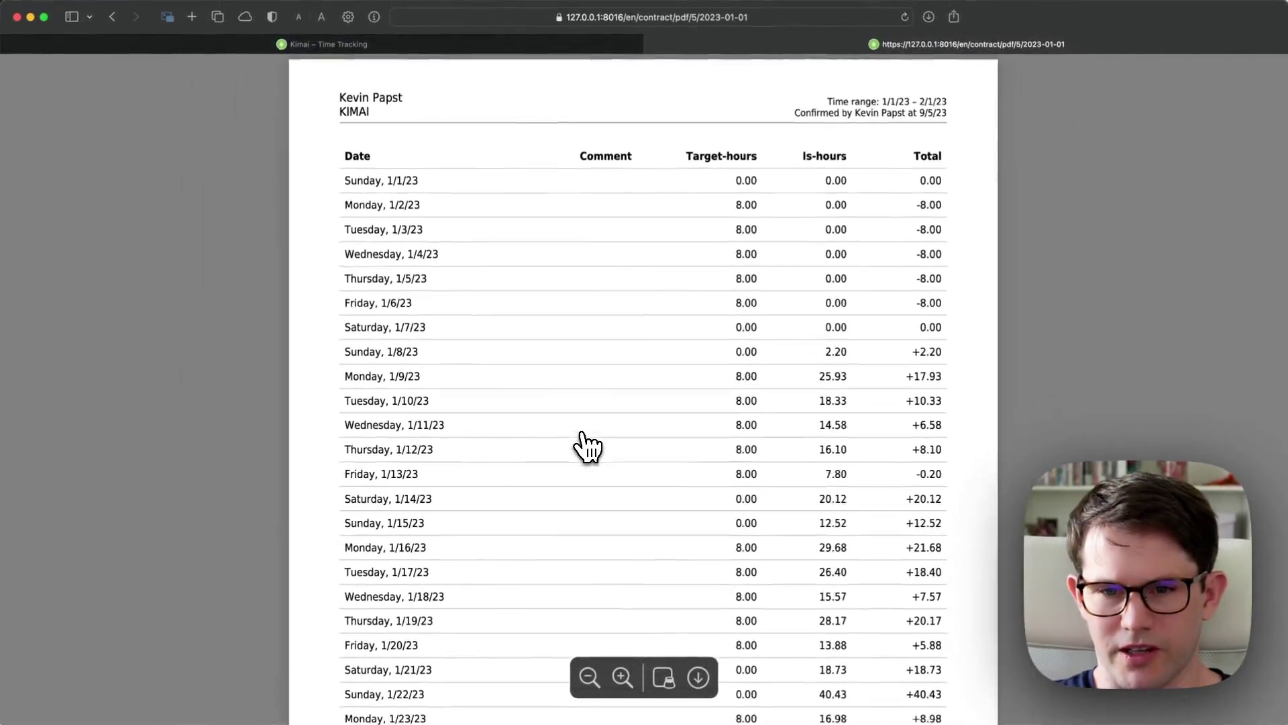
{"action": "scroll", "coordinate": [587, 446], "scroll_direction": "down", "scroll_amount": 3}
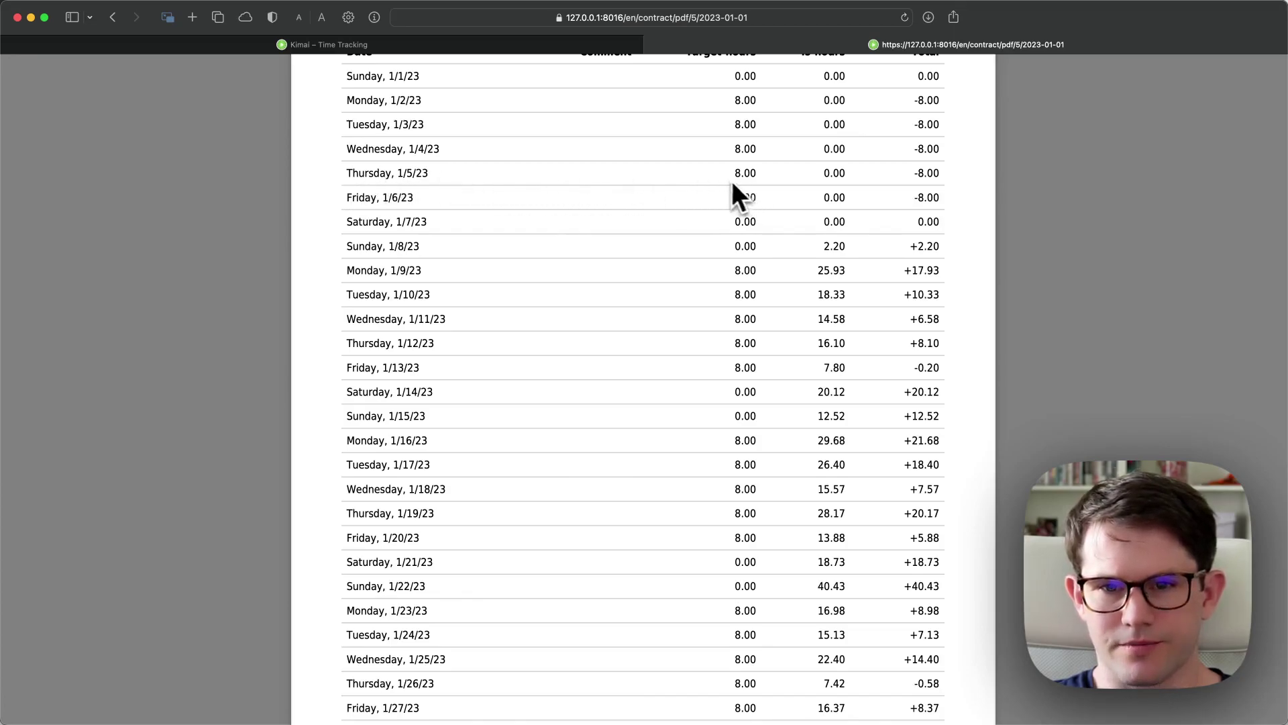
{"action": "scroll", "coordinate": [911, 123], "scroll_direction": "up", "scroll_amount": 1}
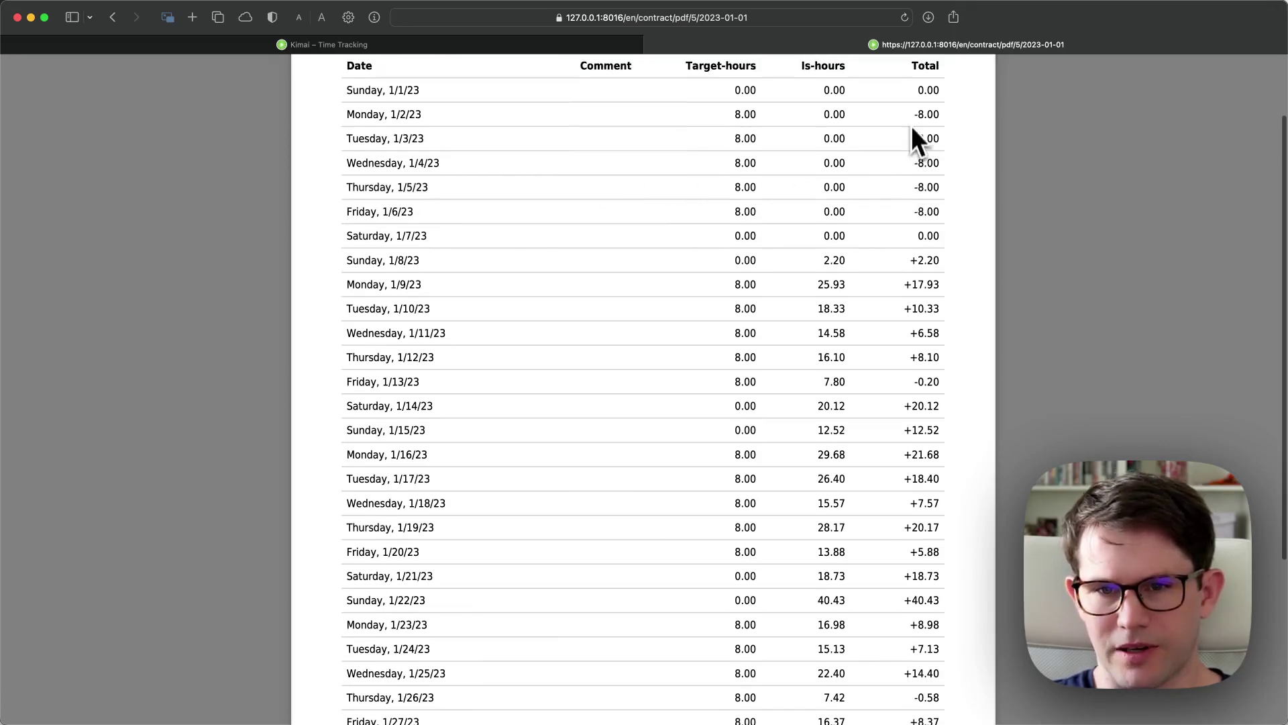
{"action": "scroll", "coordinate": [911, 124], "scroll_direction": "up", "scroll_amount": 1}
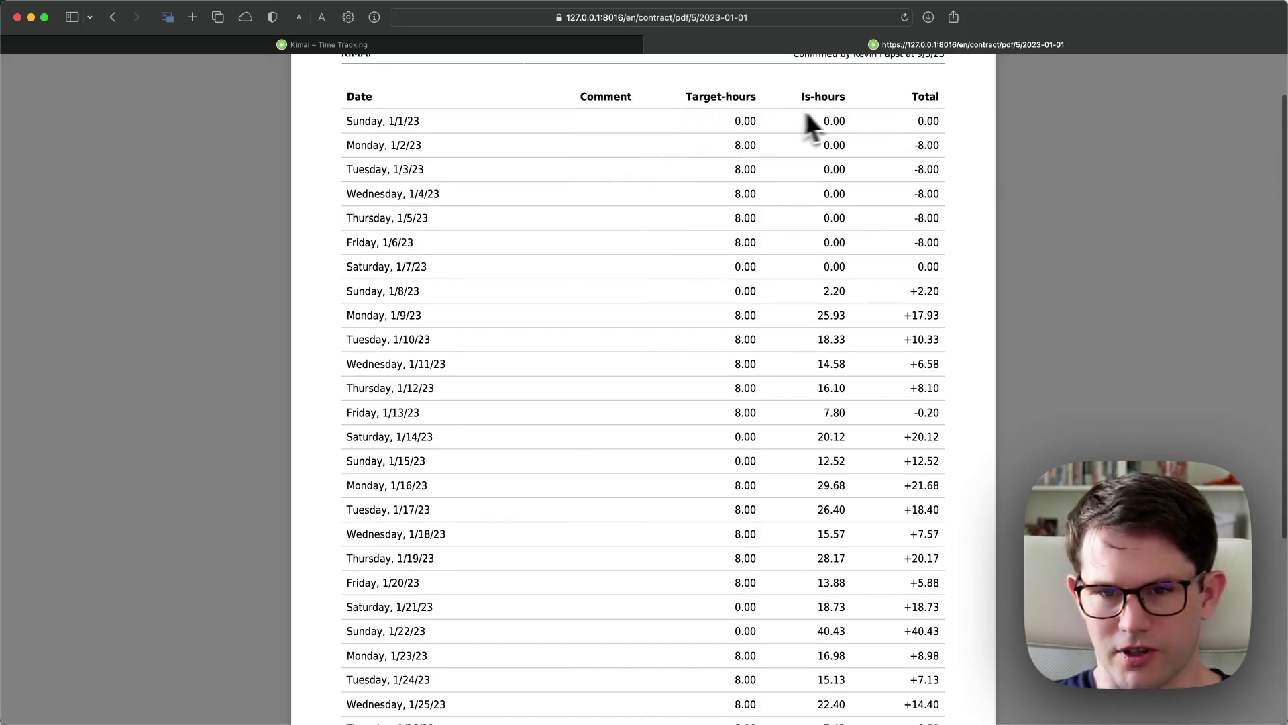
{"action": "scroll", "coordinate": [846, 429], "scroll_direction": "down", "scroll_amount": 1}
{"action": "scroll", "coordinate": [843, 520], "scroll_direction": "down", "scroll_amount": 5}
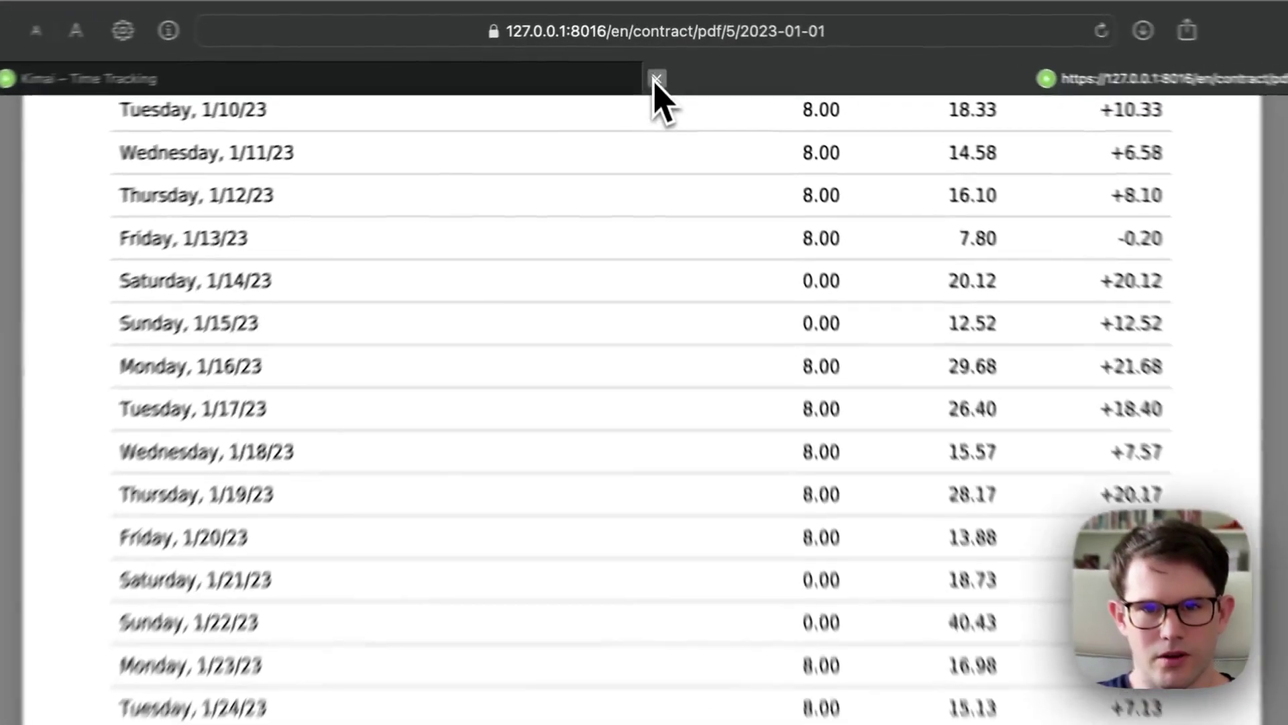
{"action": "left_click", "coordinate": [651, 44]}
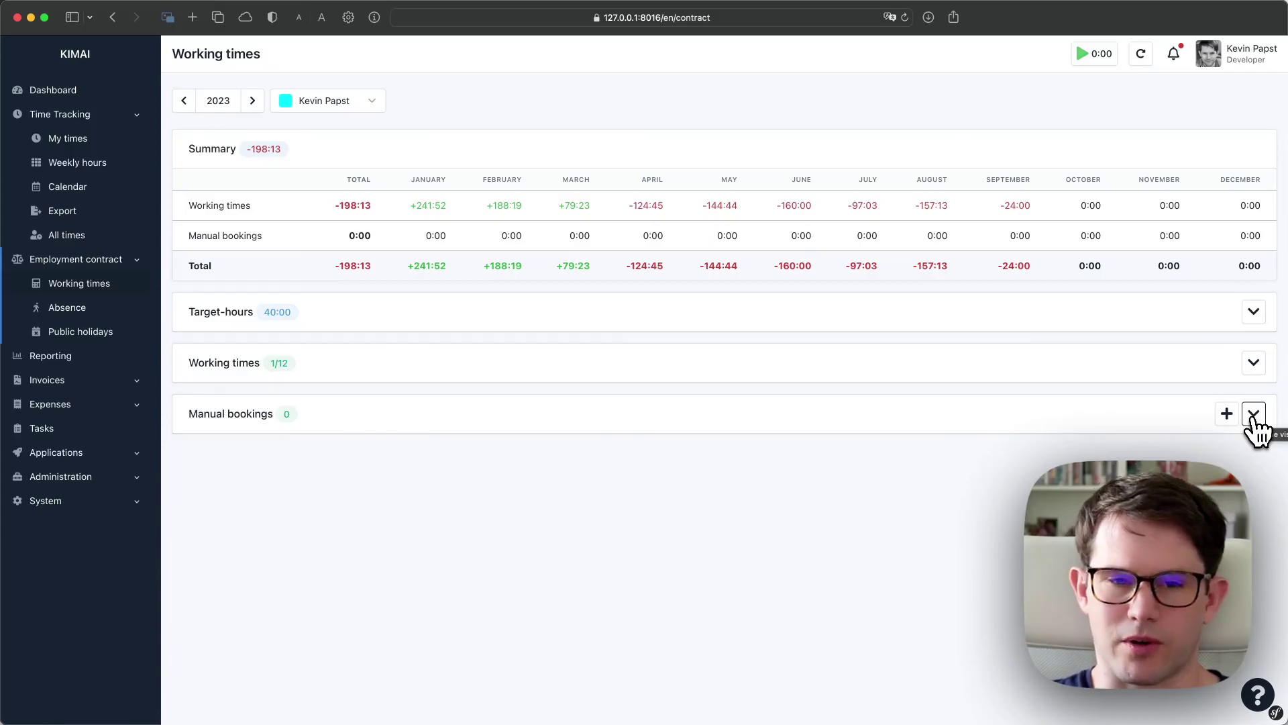
Expand the Manual bookings panel, which shows 0:00 in every month
{"action": "left_click", "coordinate": [1254, 414]}
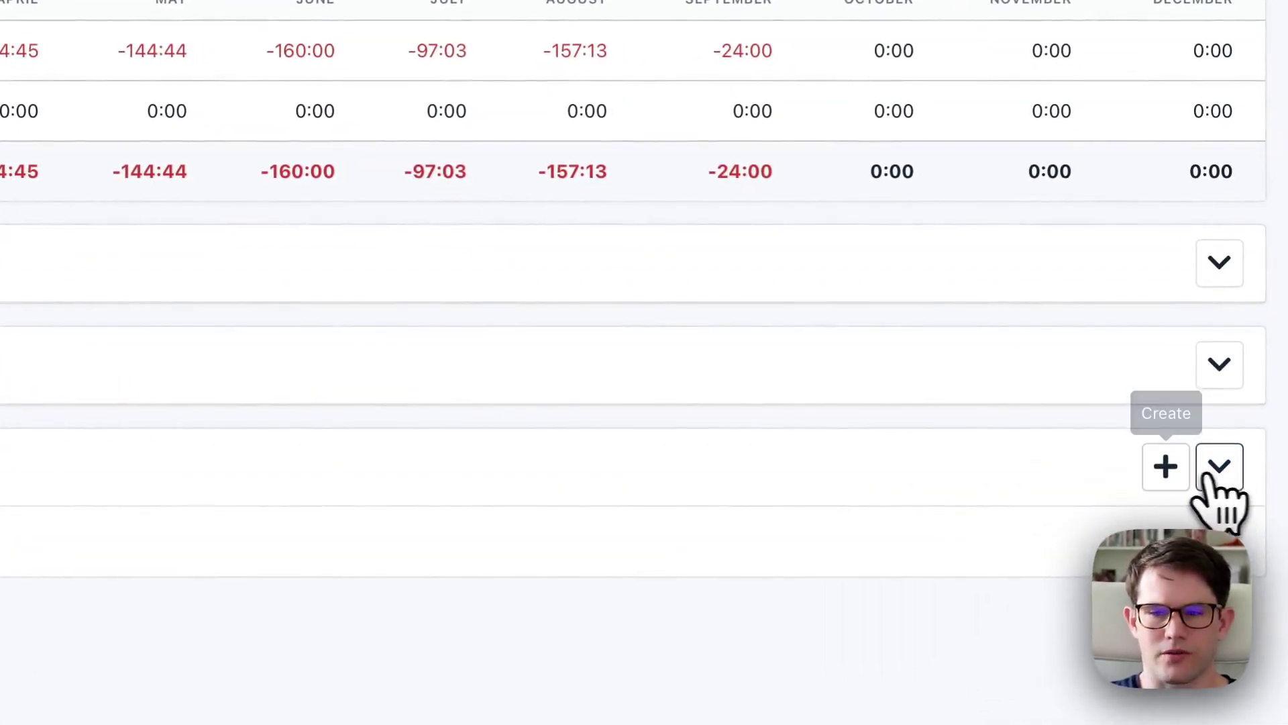
Add a 340:00 manual booking dated 1/1/2023 described 'Taking over hours from 2022'
{"action": "left_click", "coordinate": [1167, 470]}
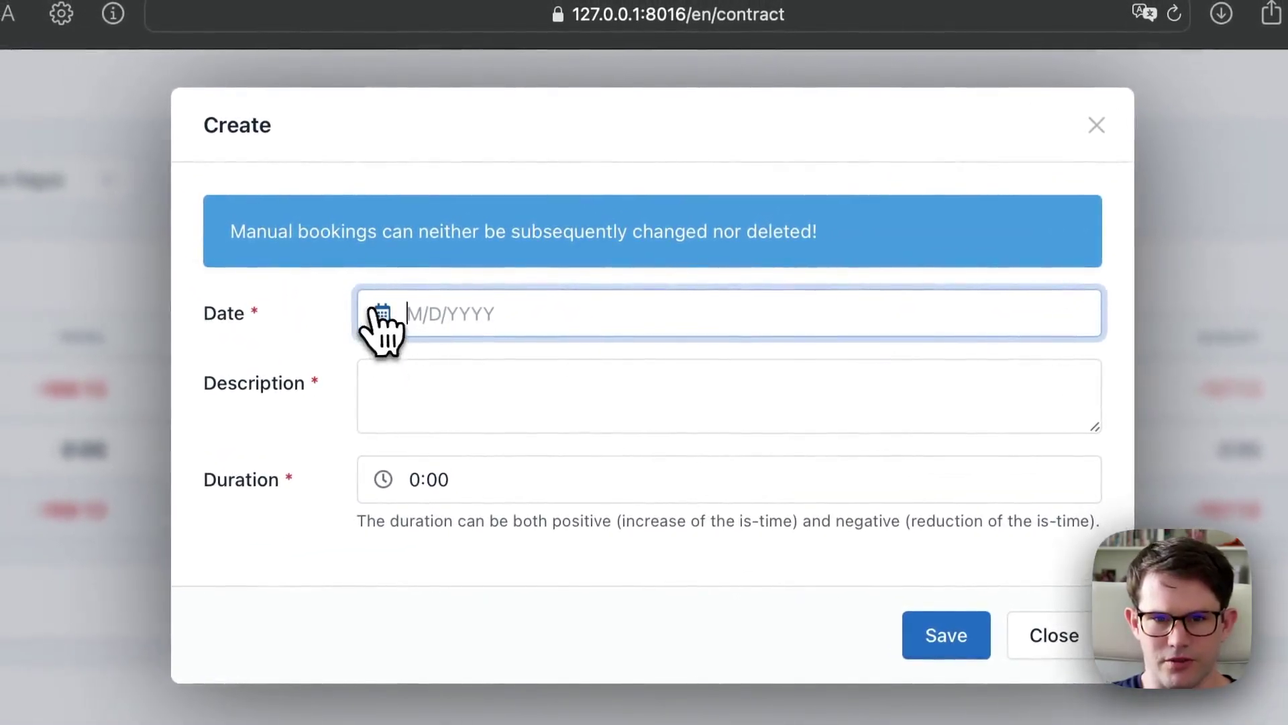
{"action": "left_click", "coordinate": [380, 313]}
{"action": "left_click", "coordinate": [410, 313]}
{"action": "type", "text": "1/1/2023"}
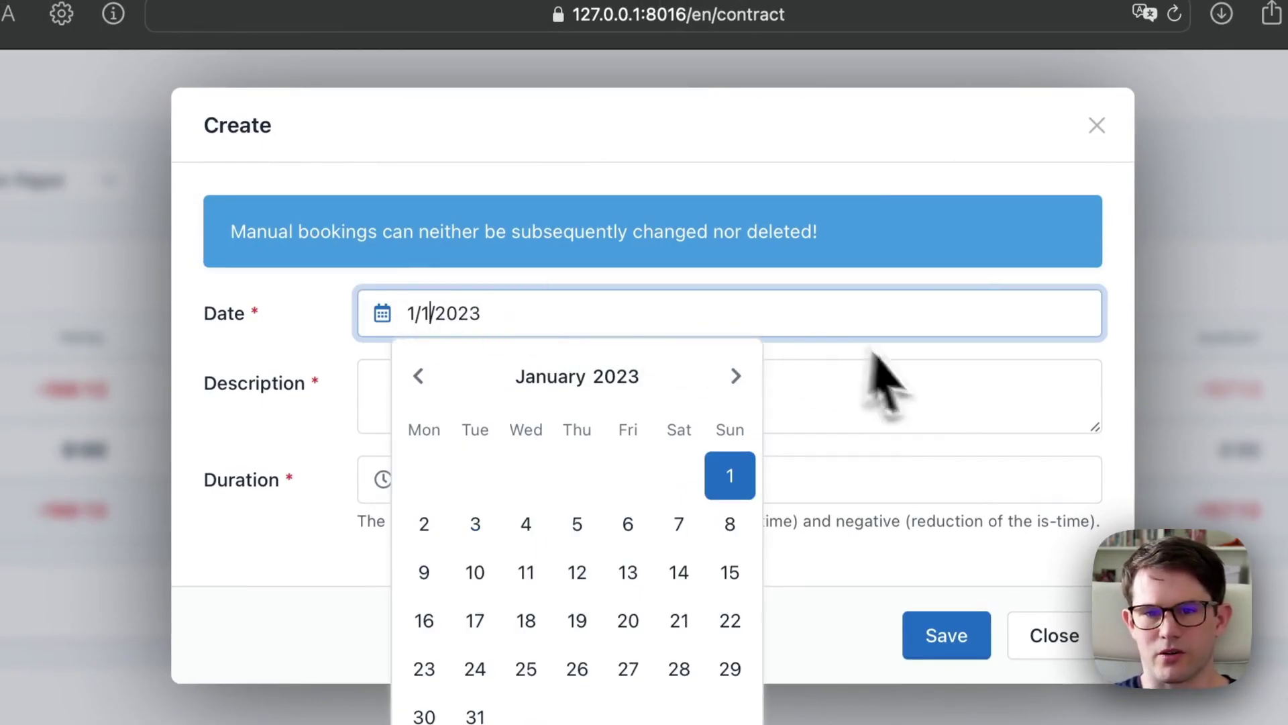
{"action": "left_click", "coordinate": [900, 409]}
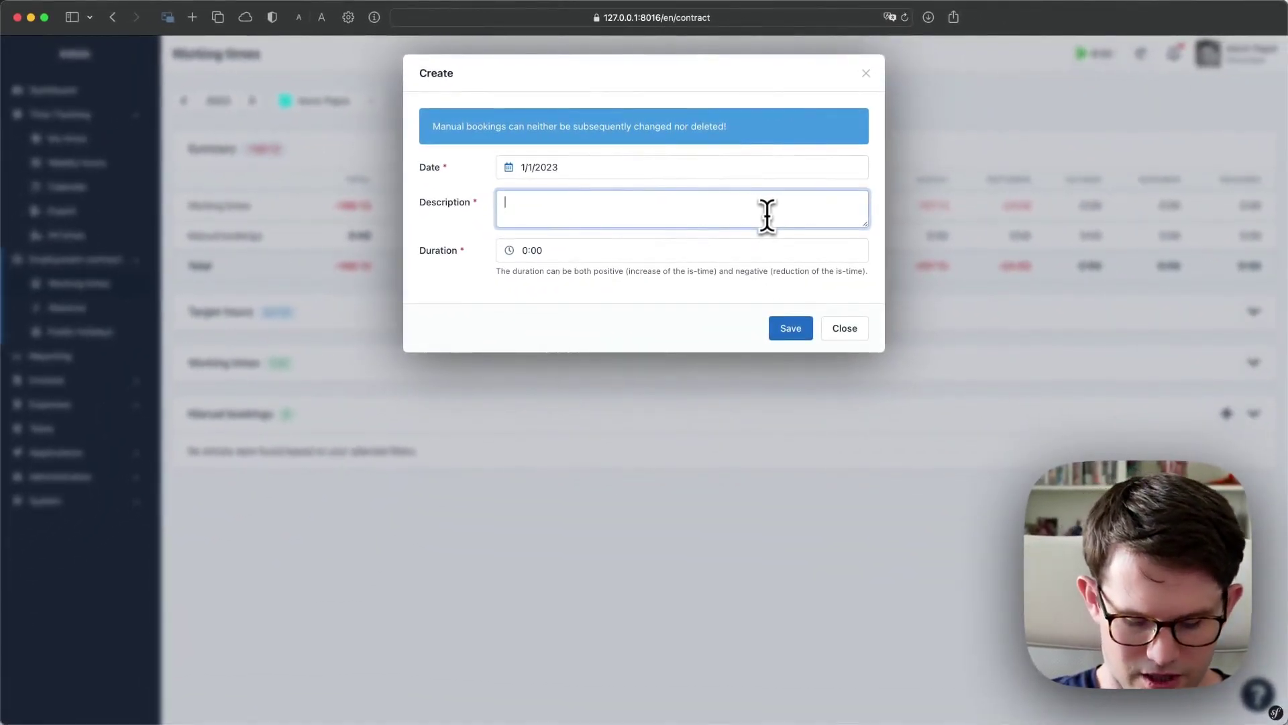
{"action": "type", "text": "Takein"}
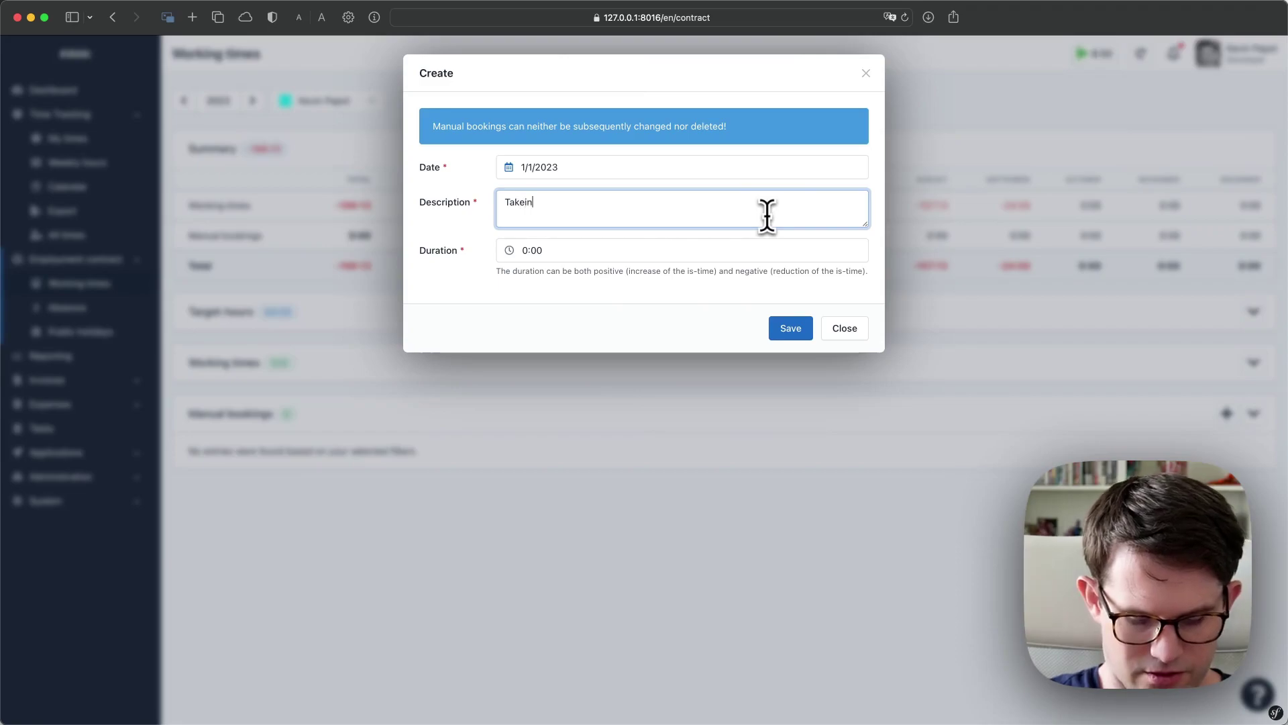
{"action": "type", "text": "g over hours fro"}
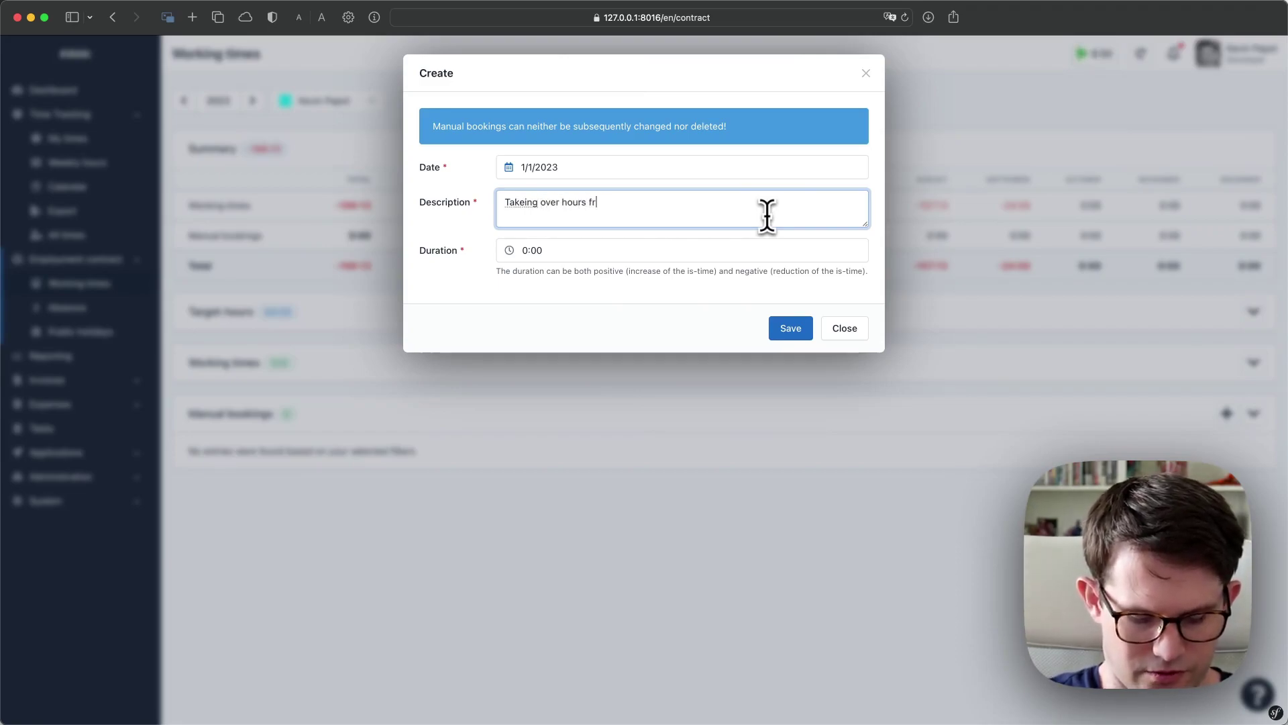
{"action": "type", "text": "m 2022"}
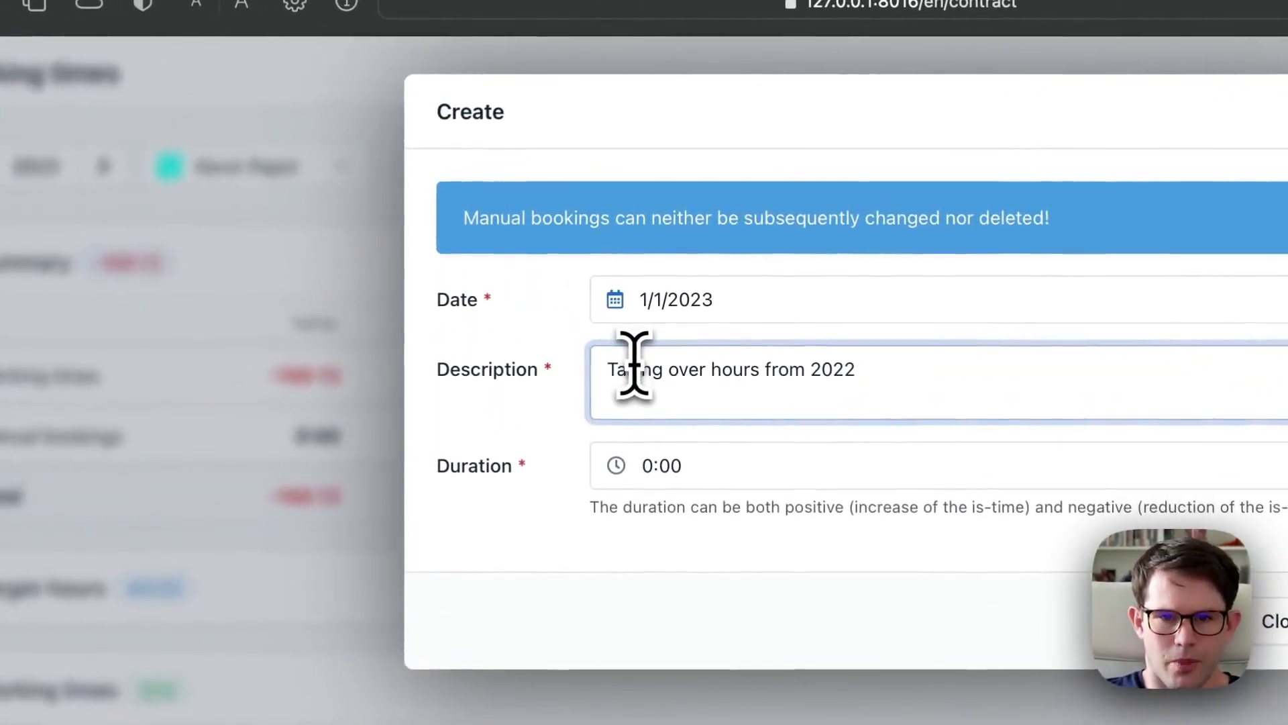
{"action": "key", "text": "Tab"}
{"action": "key", "text": "Delete"}
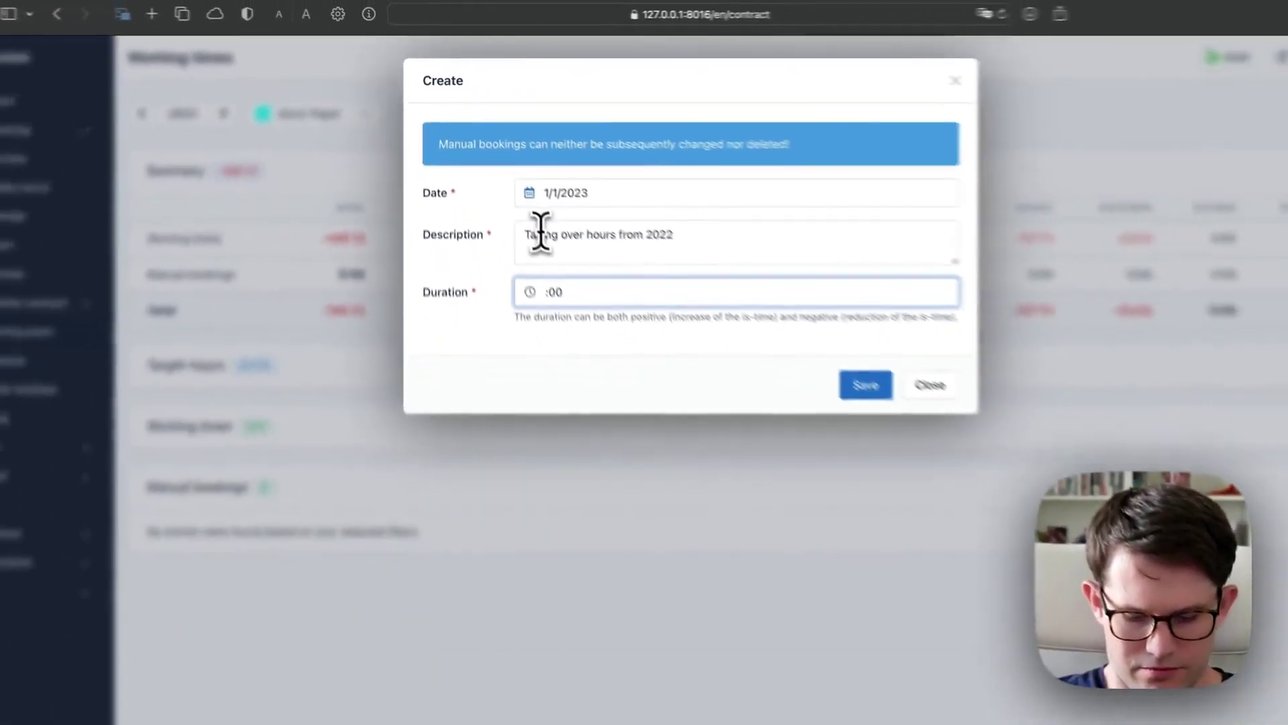
{"action": "type", "text": "34"}
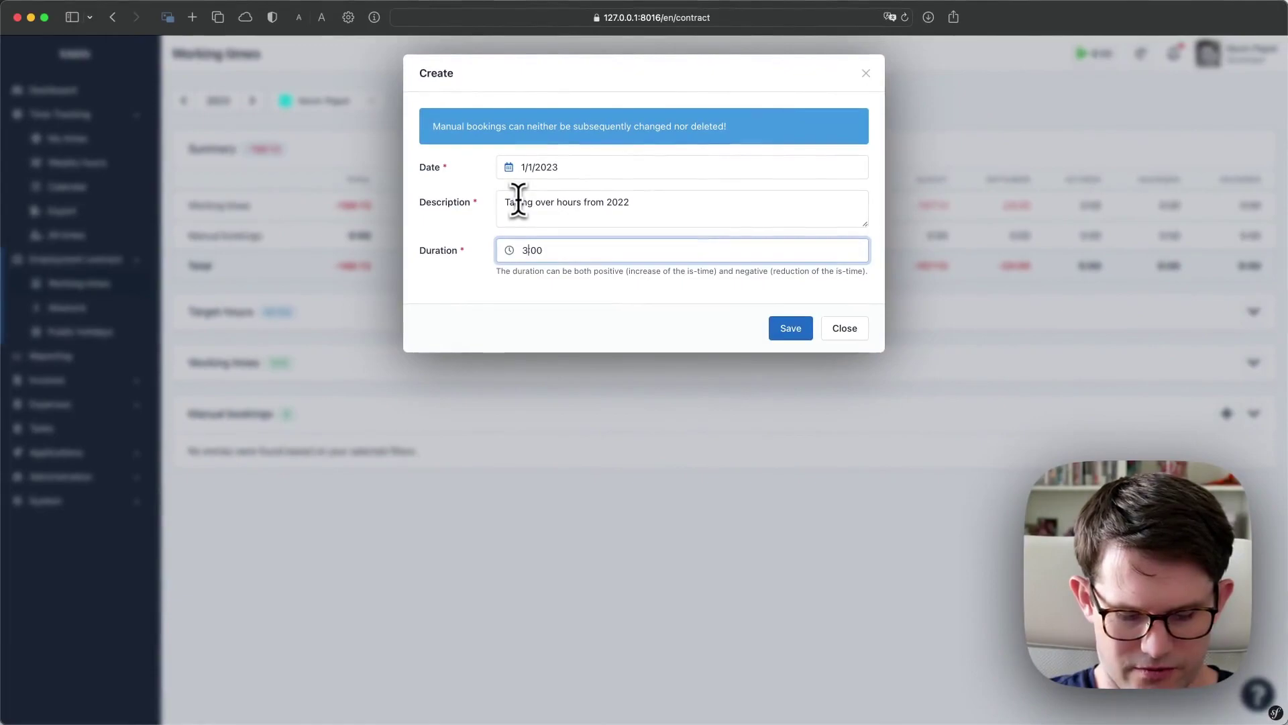
{"action": "type", "text": "0"}
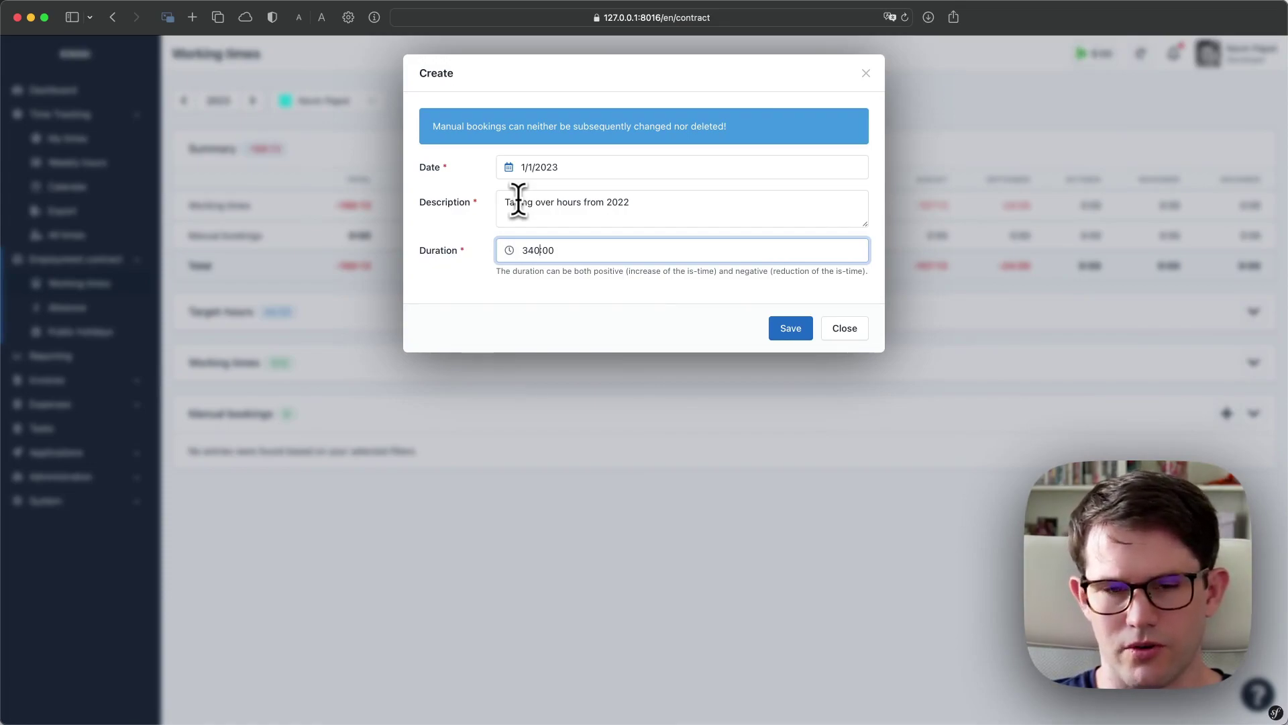
{"action": "key", "text": "Return"}
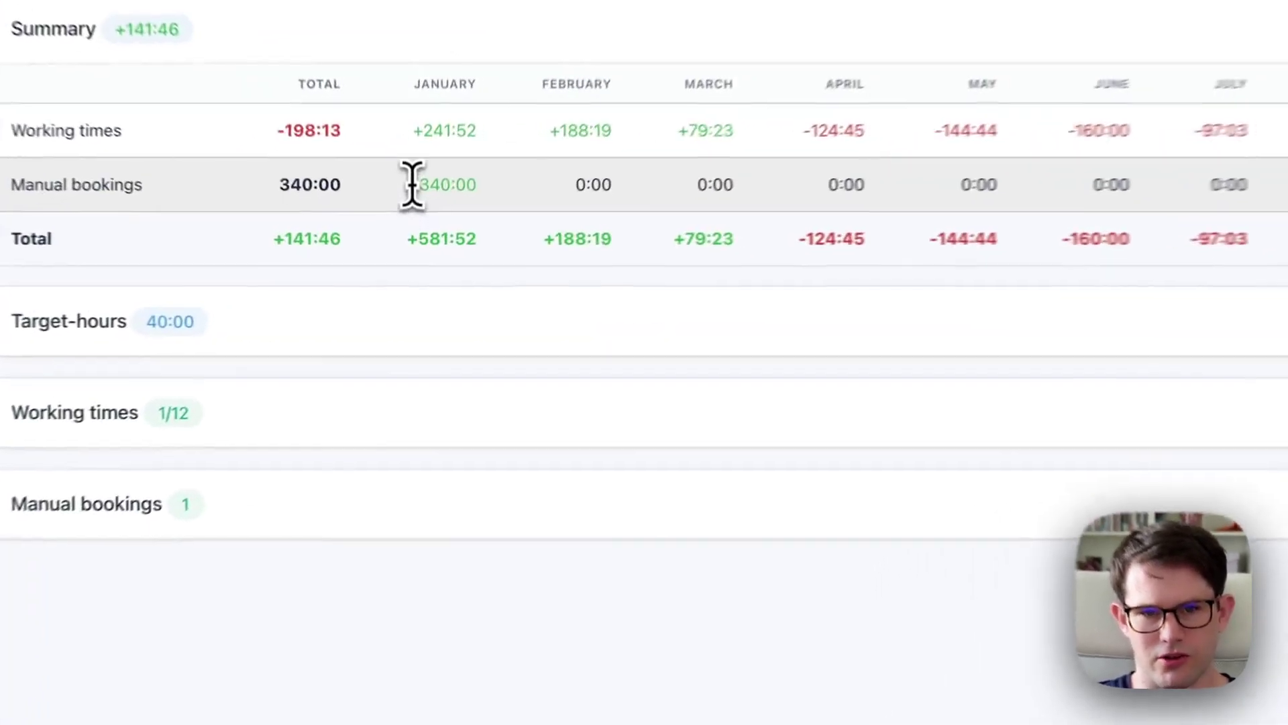
Highlight January's +340:00 value and expand the list to show the 1/1/23 booking
{"action": "left_click_drag", "start_coordinate": [412, 238], "coordinate": [462, 236]}
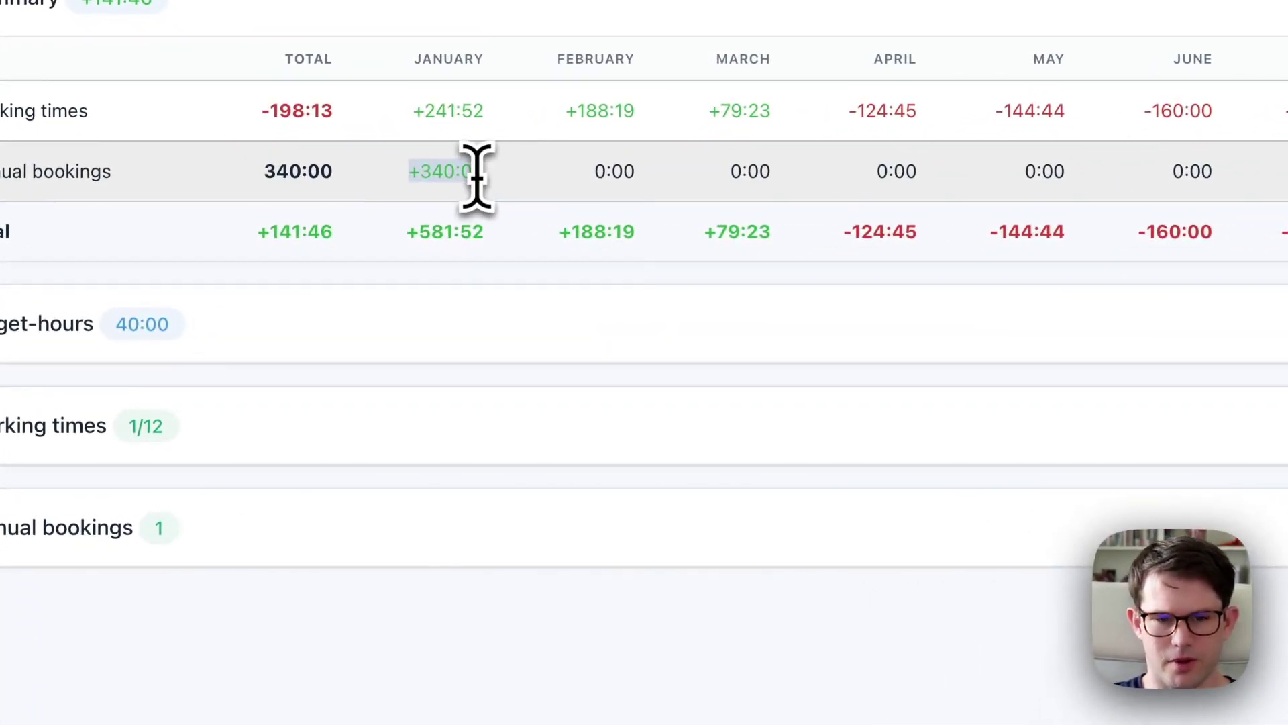
{"action": "left_click", "coordinate": [1248, 295]}
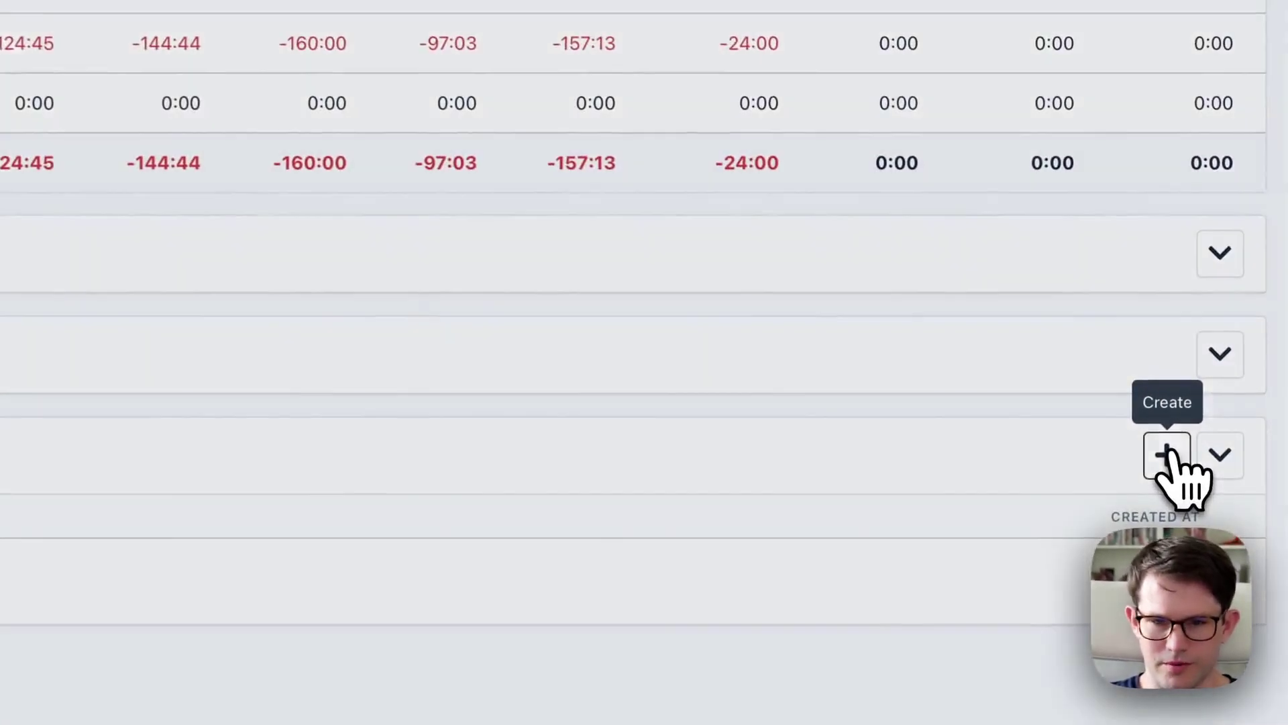
Start a new manual booking and set its date to 2/2/2023
{"action": "left_click", "coordinate": [1179, 448]}
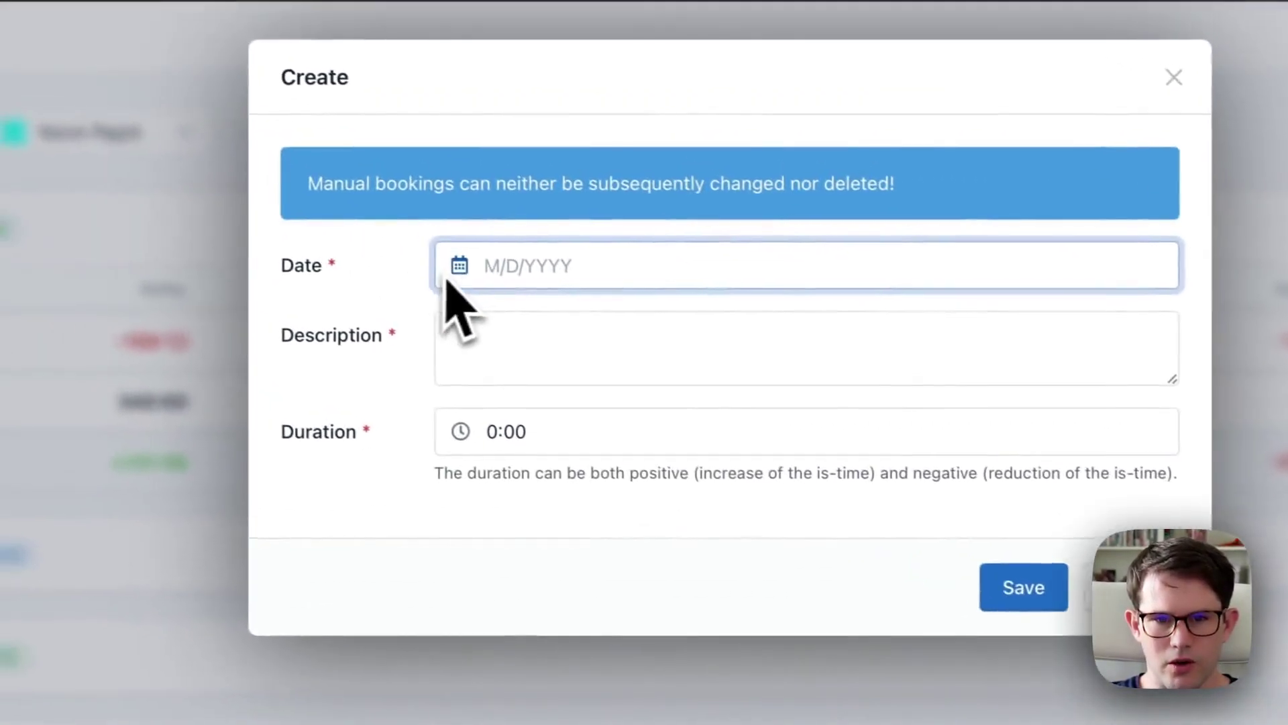
{"action": "left_click", "coordinate": [340, 215]}
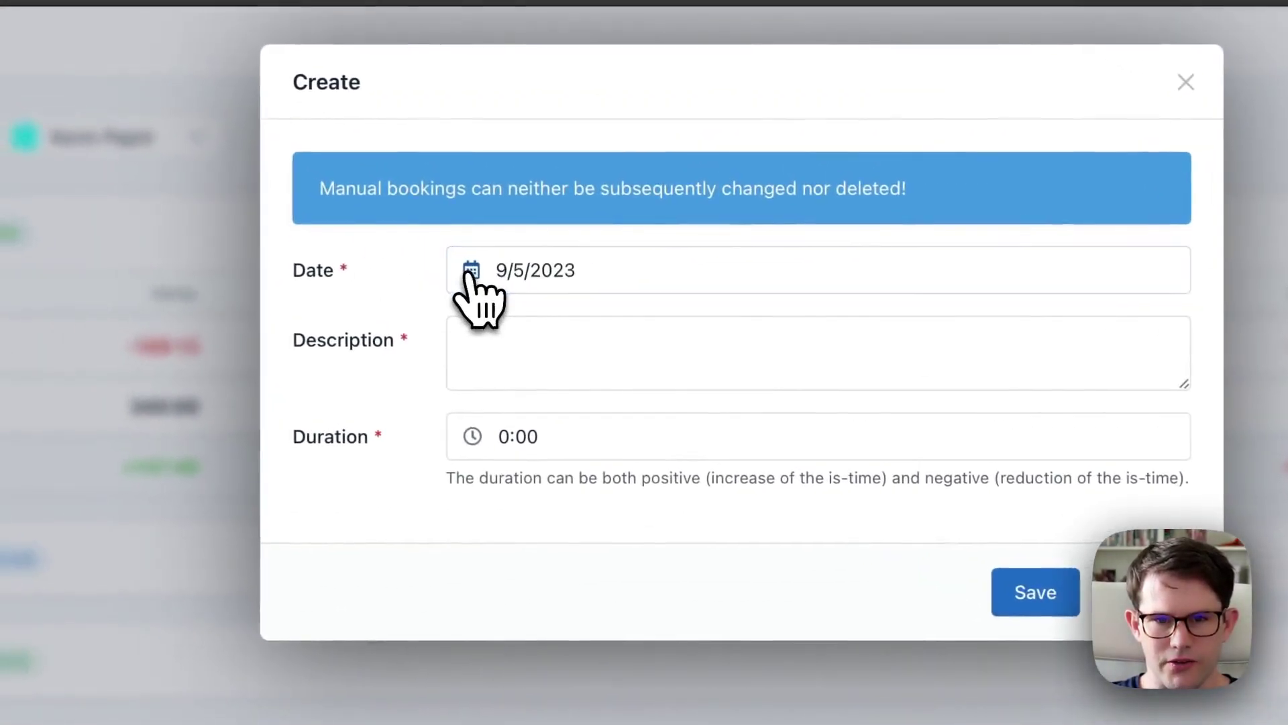
{"action": "left_click", "coordinate": [508, 334]}
{"action": "left_click", "coordinate": [508, 334]}
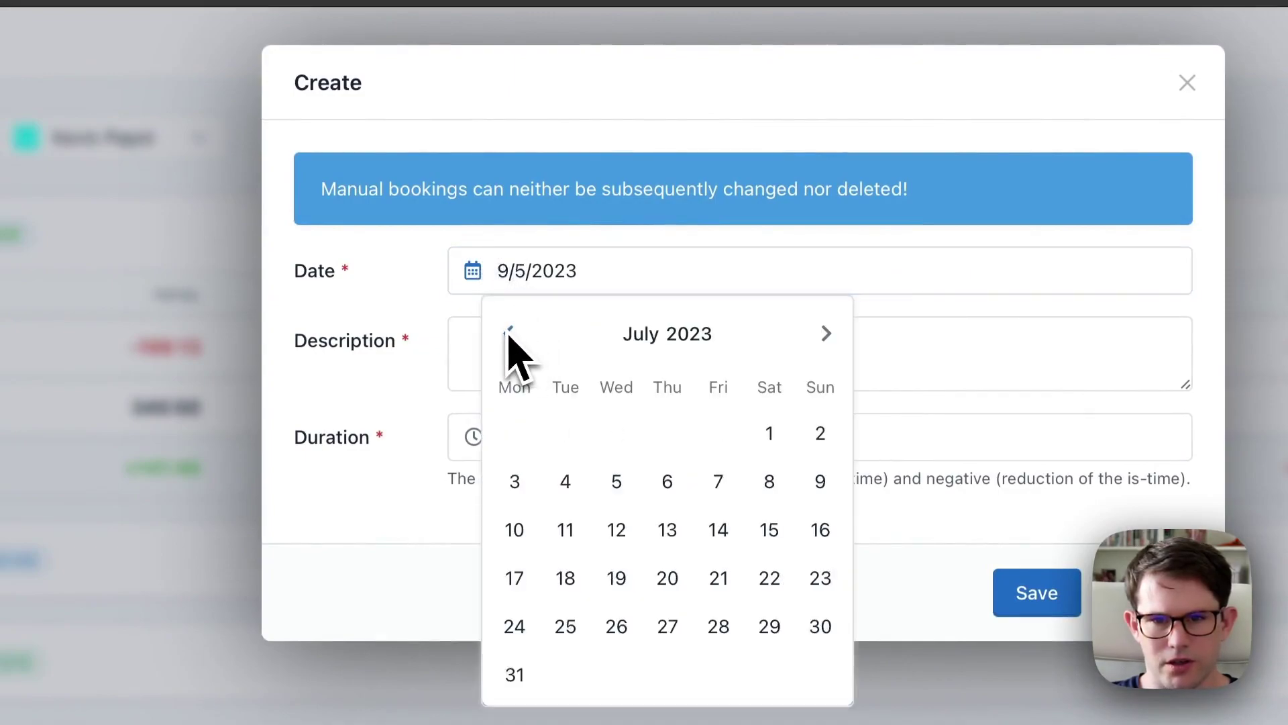
{"action": "left_click", "coordinate": [509, 333]}
{"action": "left_click", "coordinate": [509, 333]}
{"action": "left_click", "coordinate": [509, 334]}
{"action": "left_click", "coordinate": [508, 333]}
{"action": "left_click", "coordinate": [509, 334]}
{"action": "left_click", "coordinate": [509, 334]}
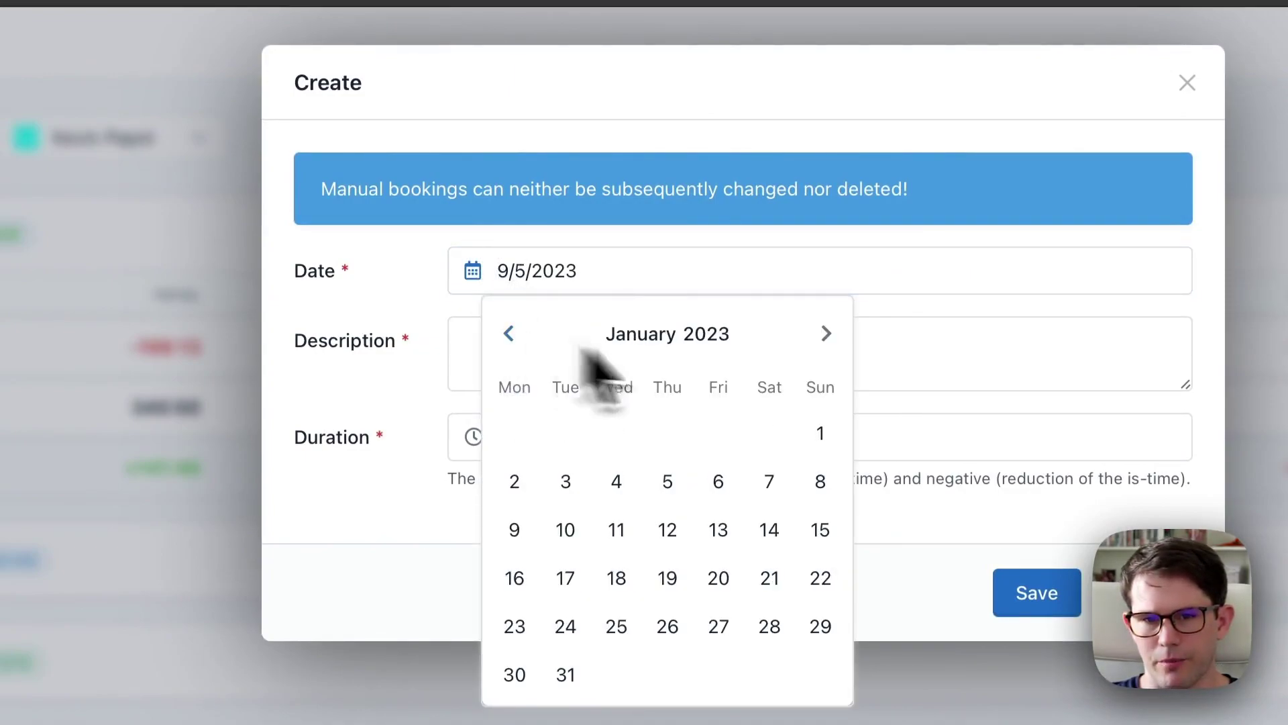
{"action": "left_click", "coordinate": [826, 333]}
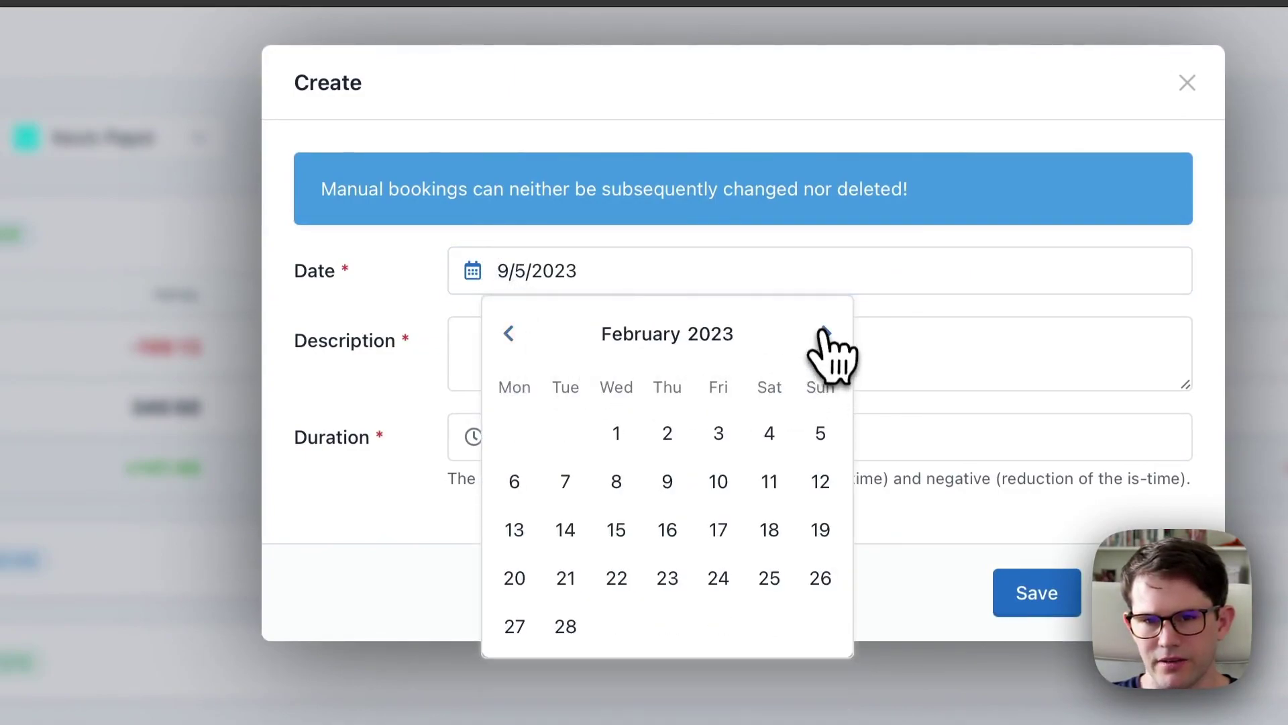
{"action": "left_click", "coordinate": [682, 438]}
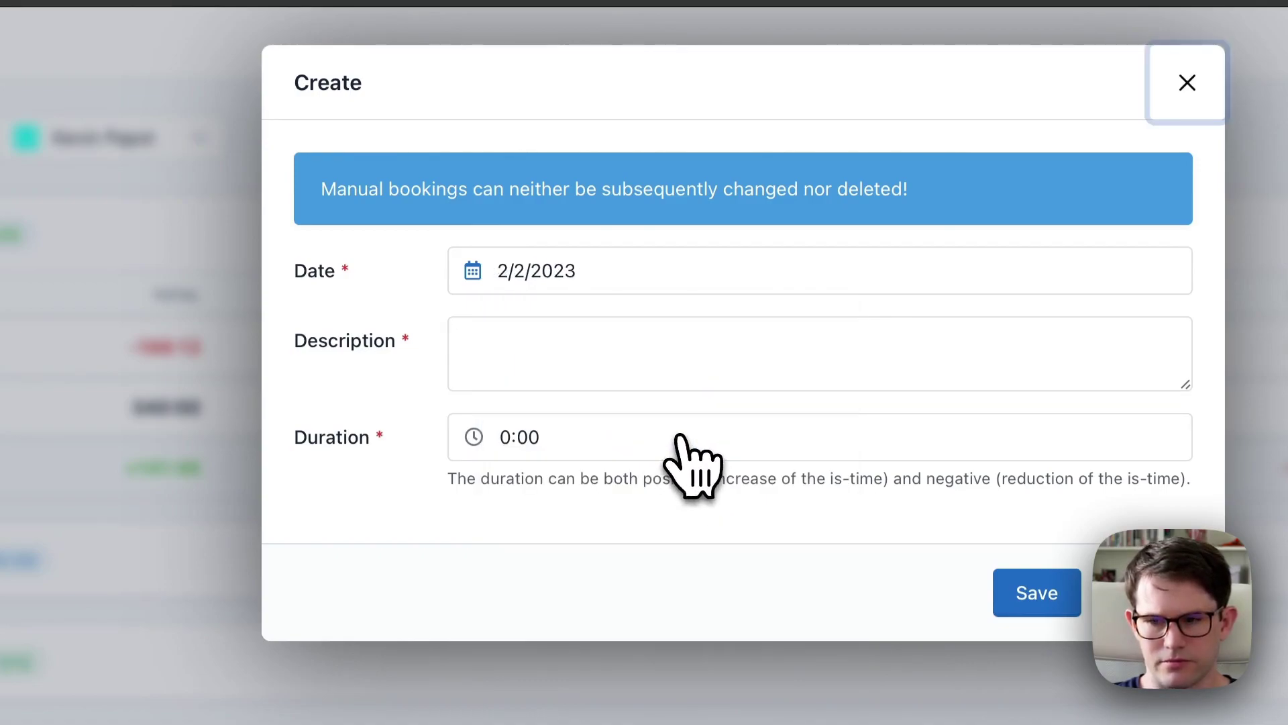
Describe it as 'Paid for 200 hours', set duration -200:00, and save
{"action": "left_click", "coordinate": [612, 342]}
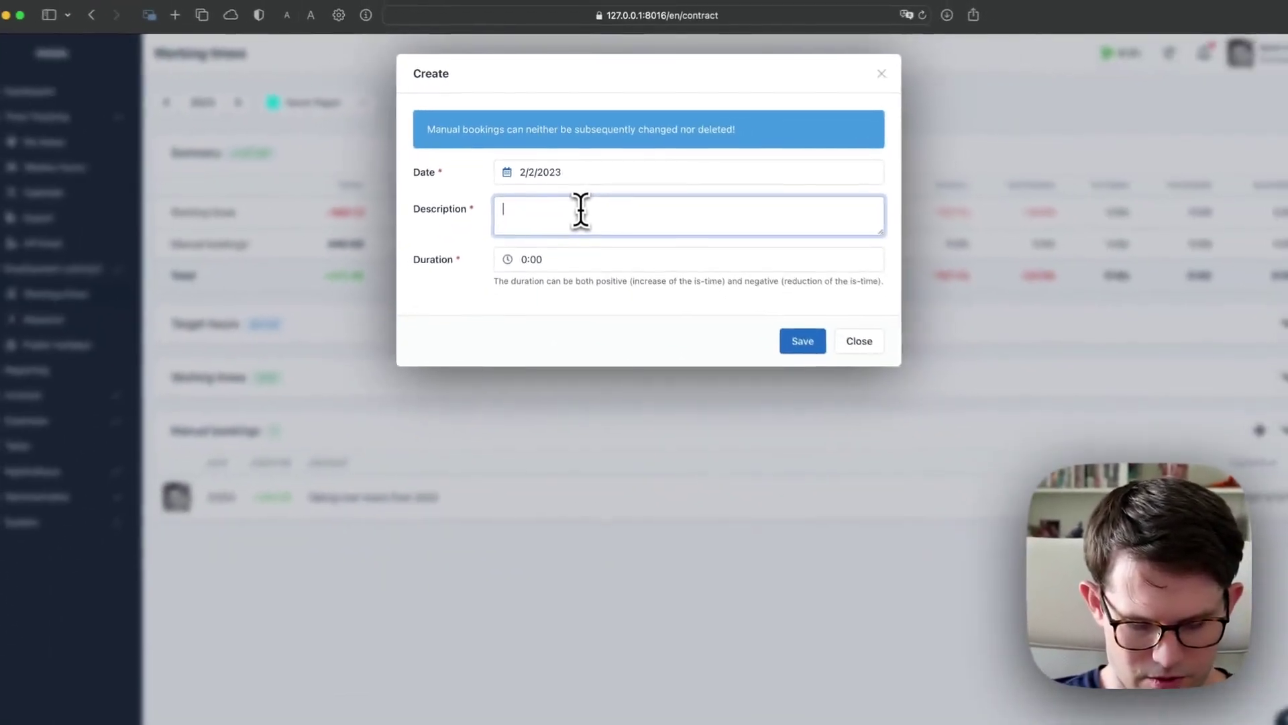
{"action": "type", "text": "Paid "}
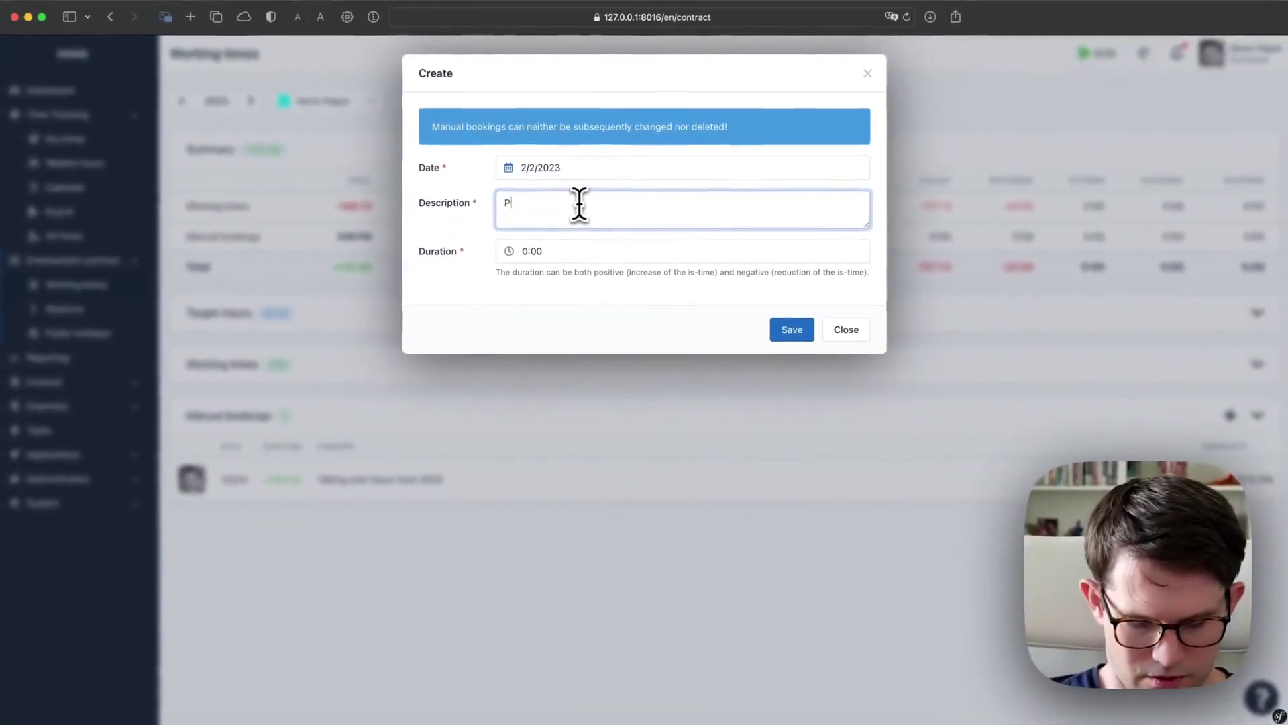
{"action": "type", "text": "200"}
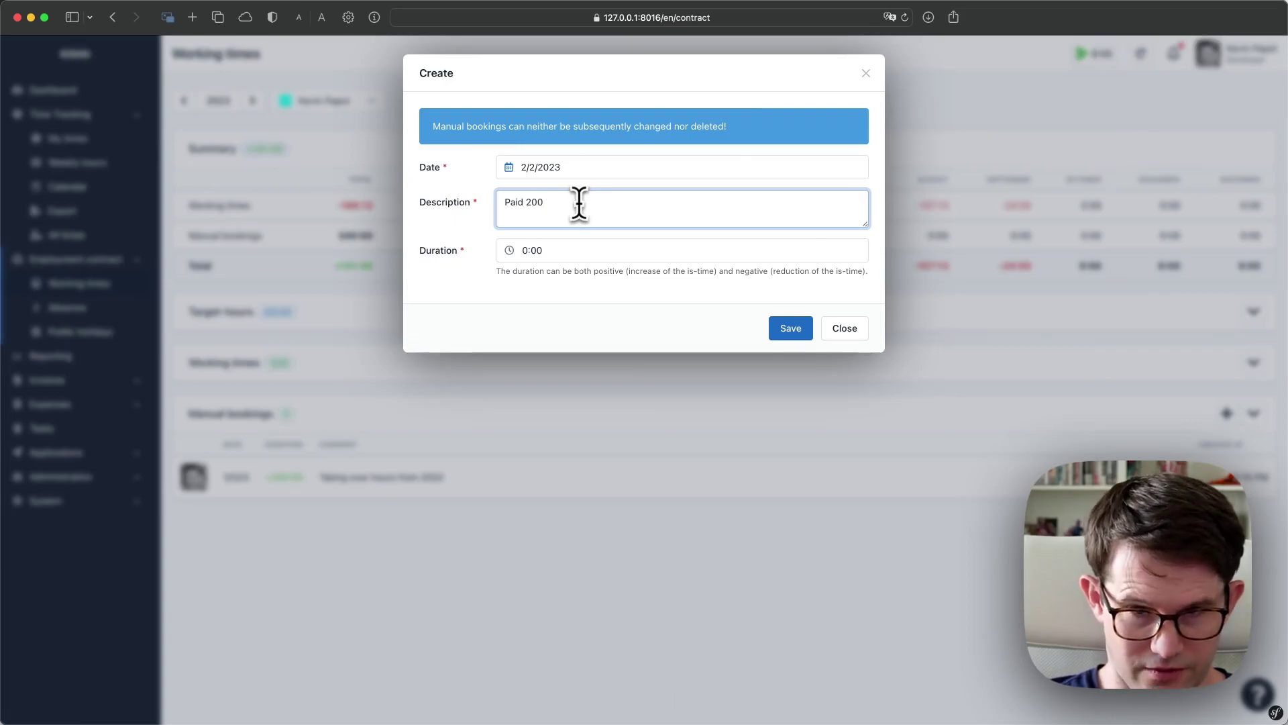
{"action": "key", "text": "BackSpace"}
{"action": "key", "text": "BackSpace"}
{"action": "key", "text": "BackSpace"}
{"action": "type", "text": "for 200 "}
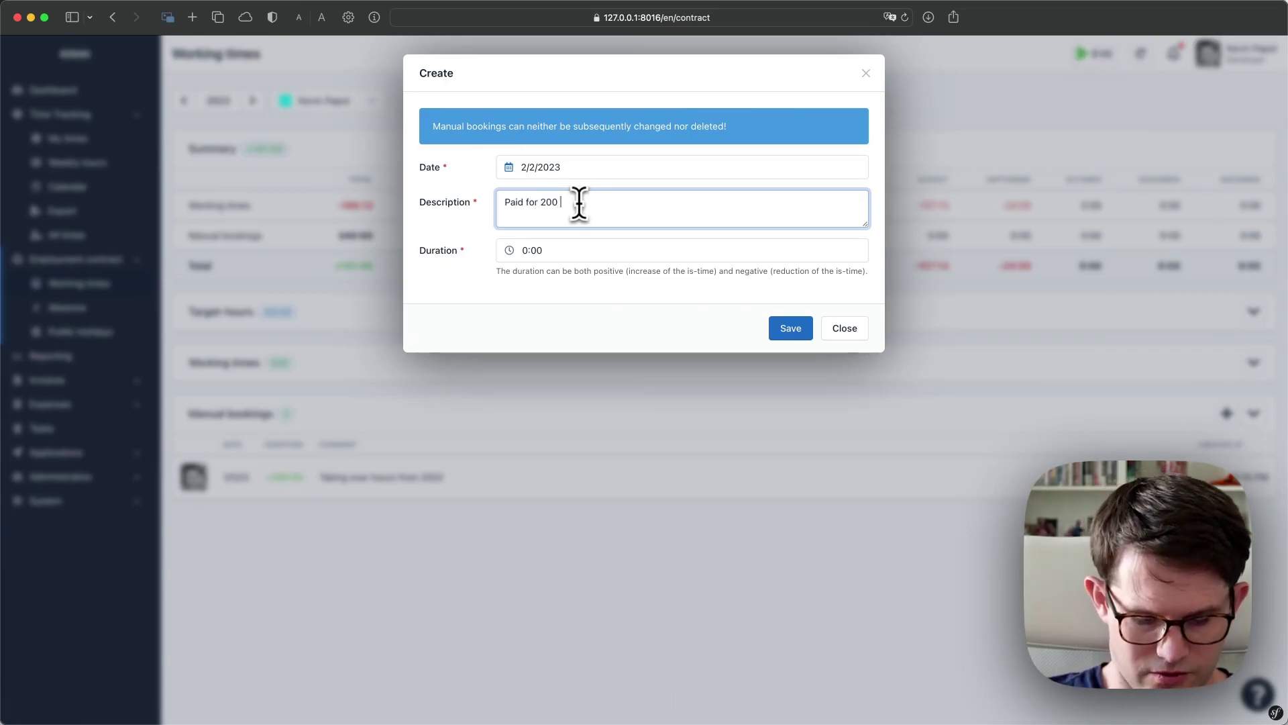
{"action": "type", "text": "hours"}
{"action": "left_click", "coordinate": [525, 250]}
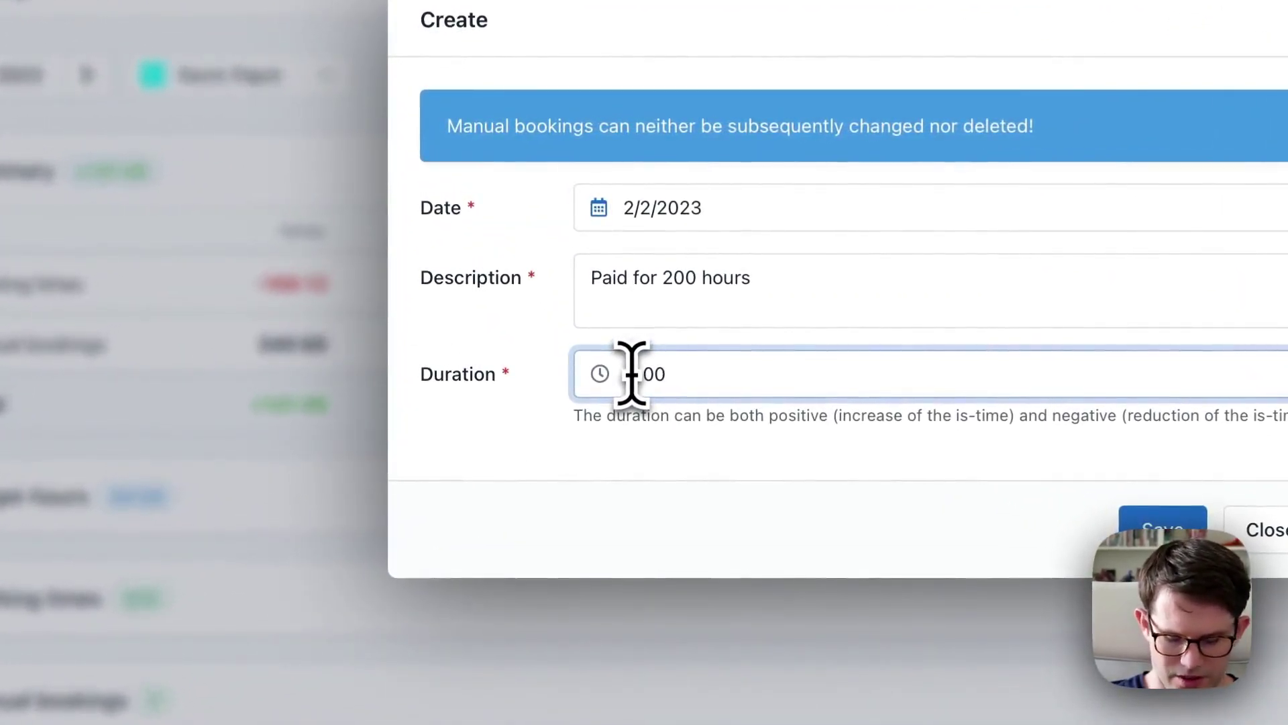
{"action": "type", "text": "00"}
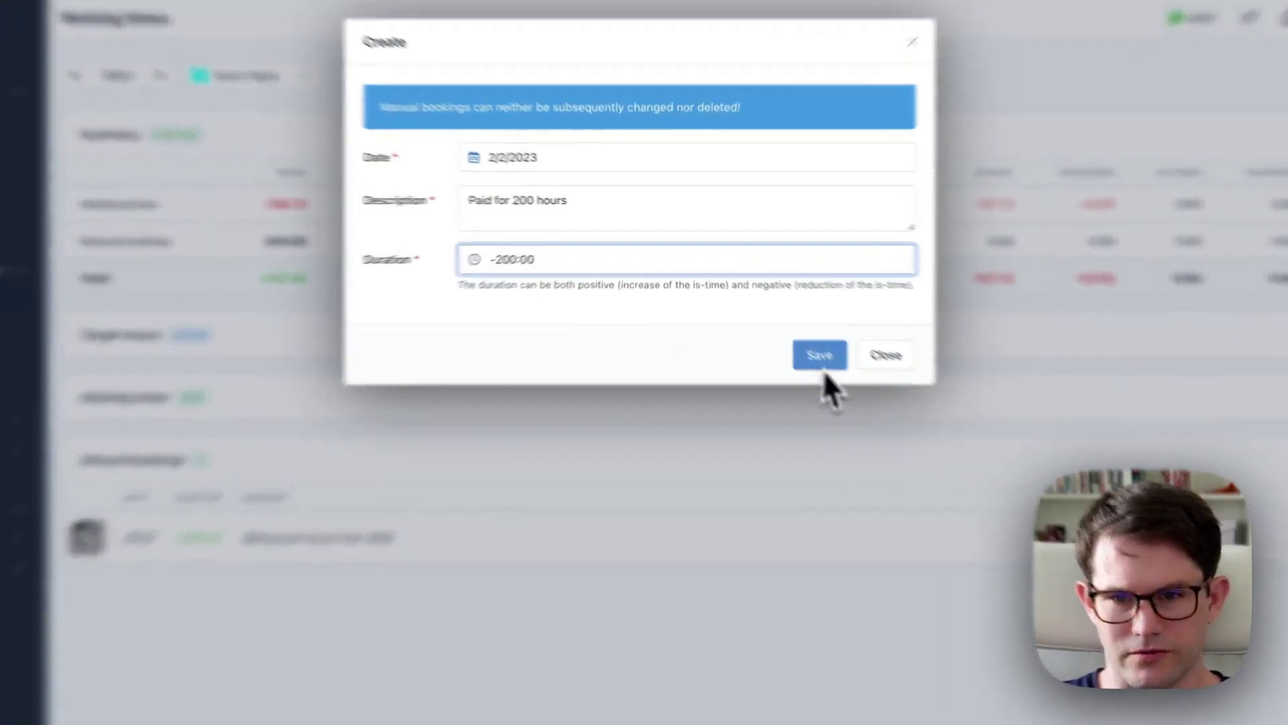
{"action": "left_click", "coordinate": [792, 328]}
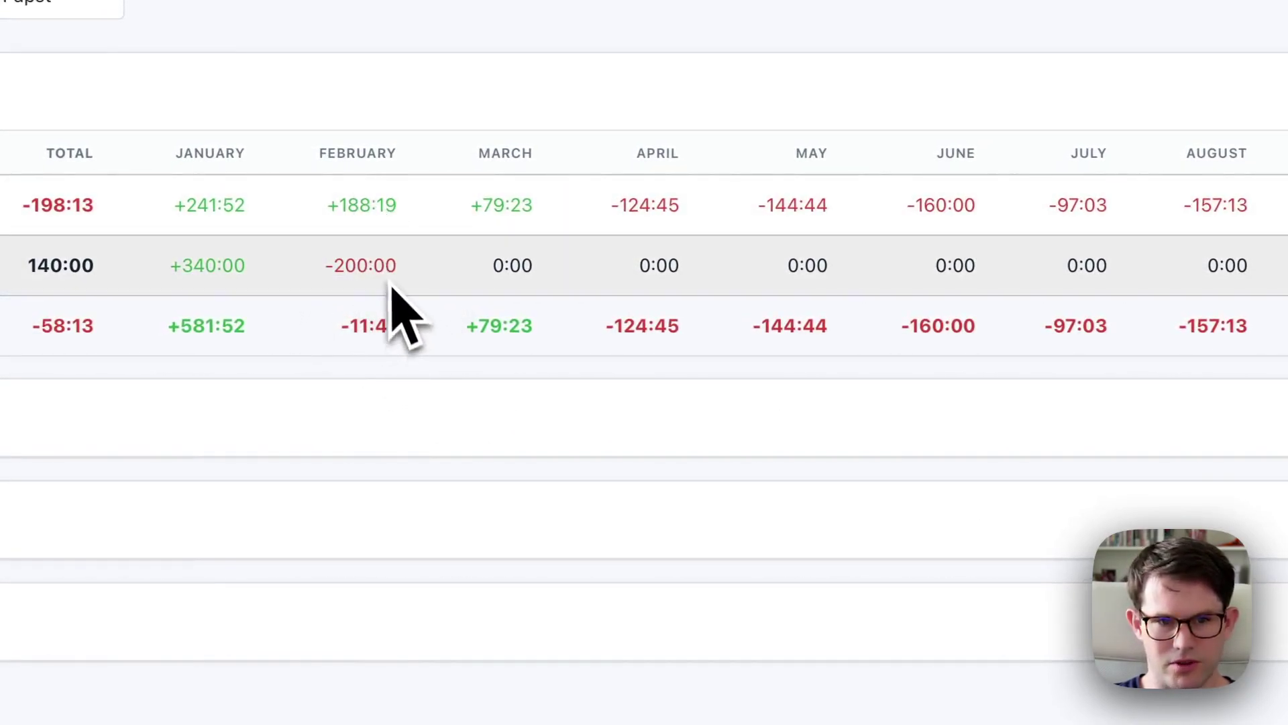
Expand the list showing the 2/2/23 -200:00 and 1/1/23 +340:00 bookings
{"action": "left_click", "coordinate": [1231, 312]}
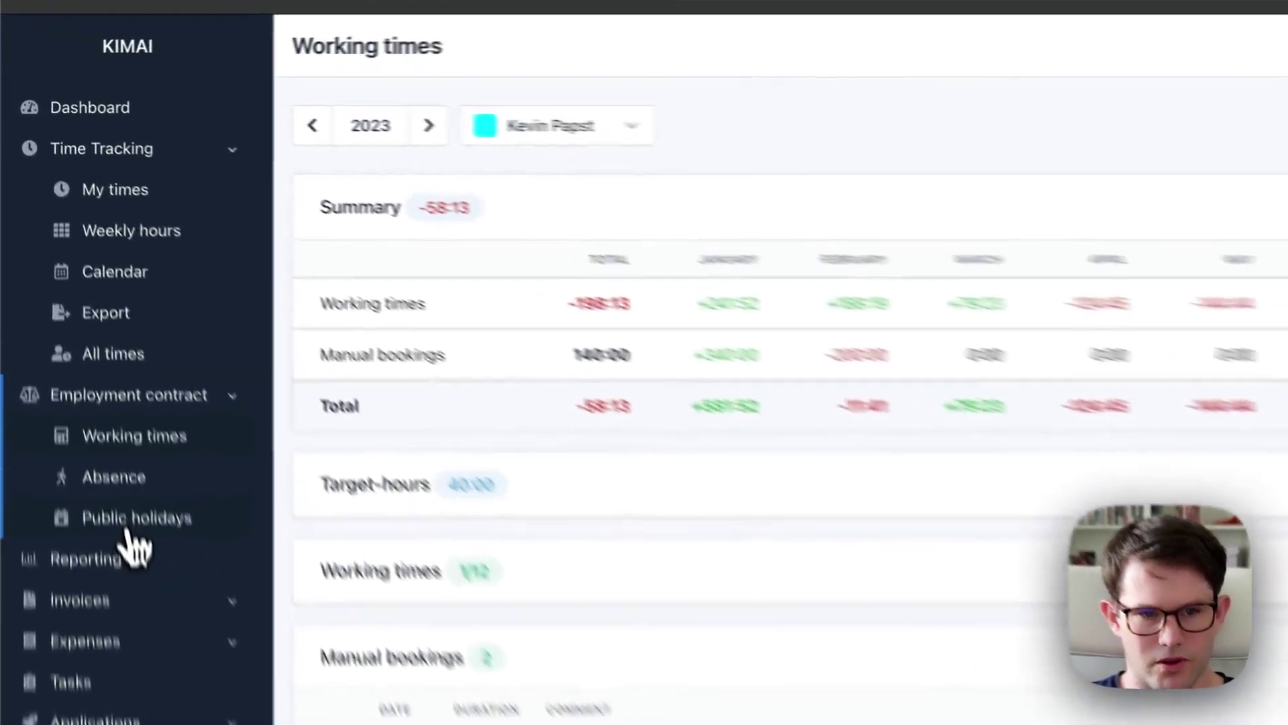
View Bayern's 2023 public holidays, then reset the group select to the empty Default view
{"action": "left_click", "coordinate": [131, 532]}
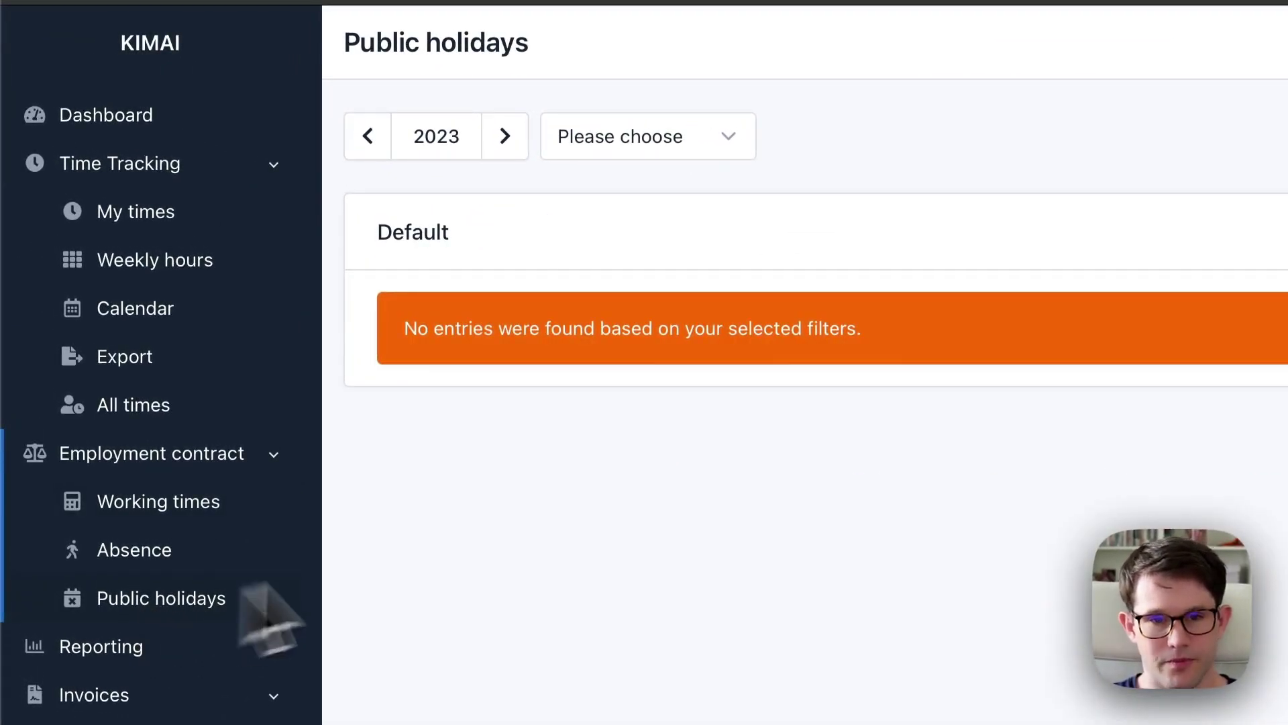
{"action": "left_click", "coordinate": [677, 136]}
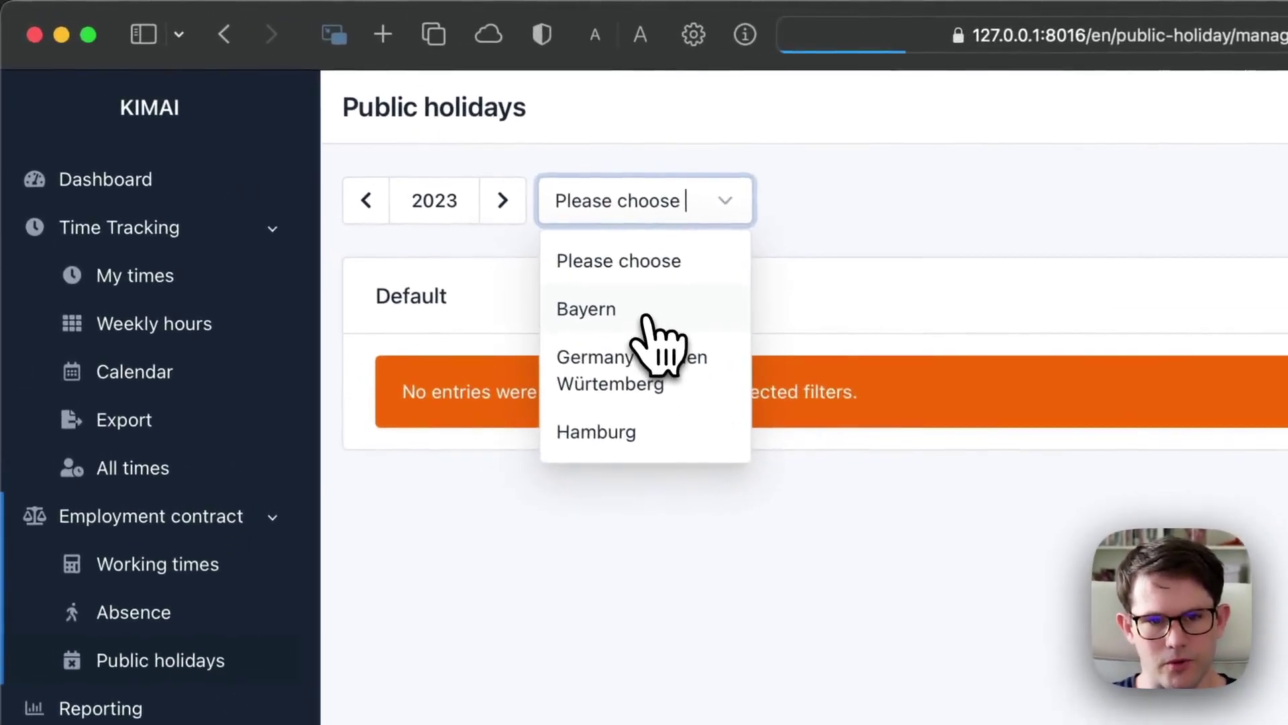
{"action": "left_click", "coordinate": [646, 318]}
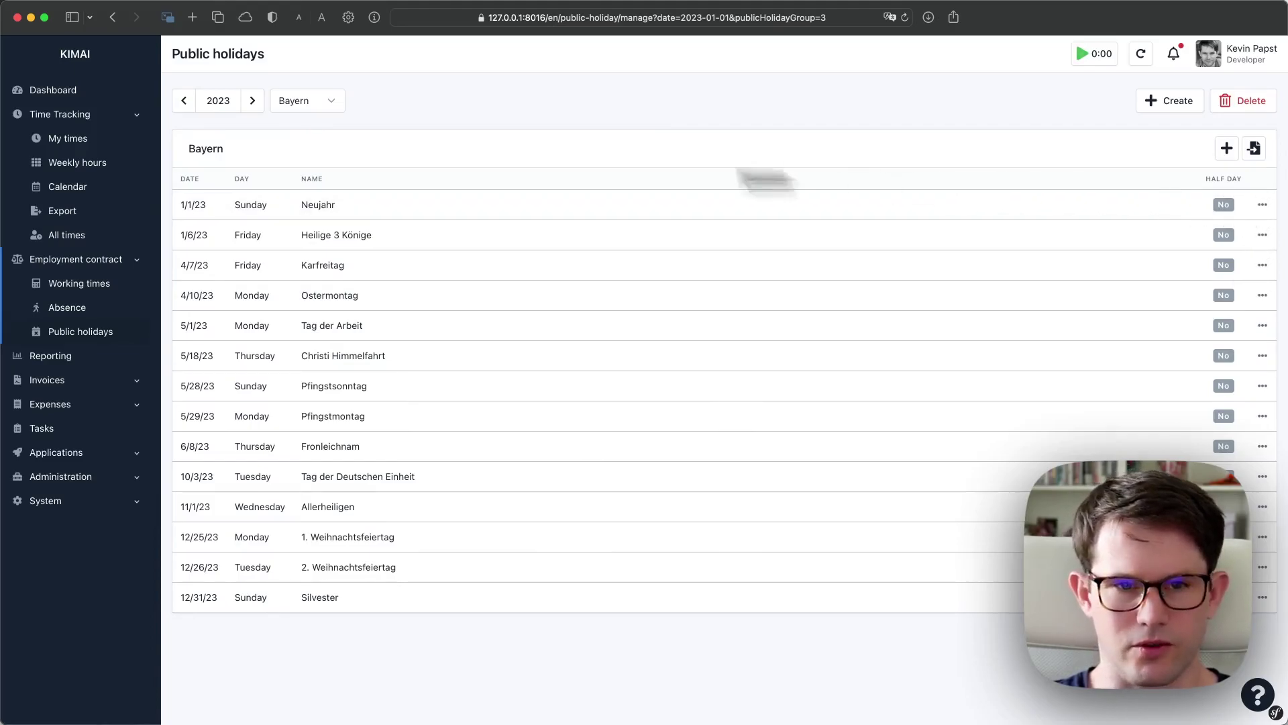
{"action": "left_click", "coordinate": [310, 111]}
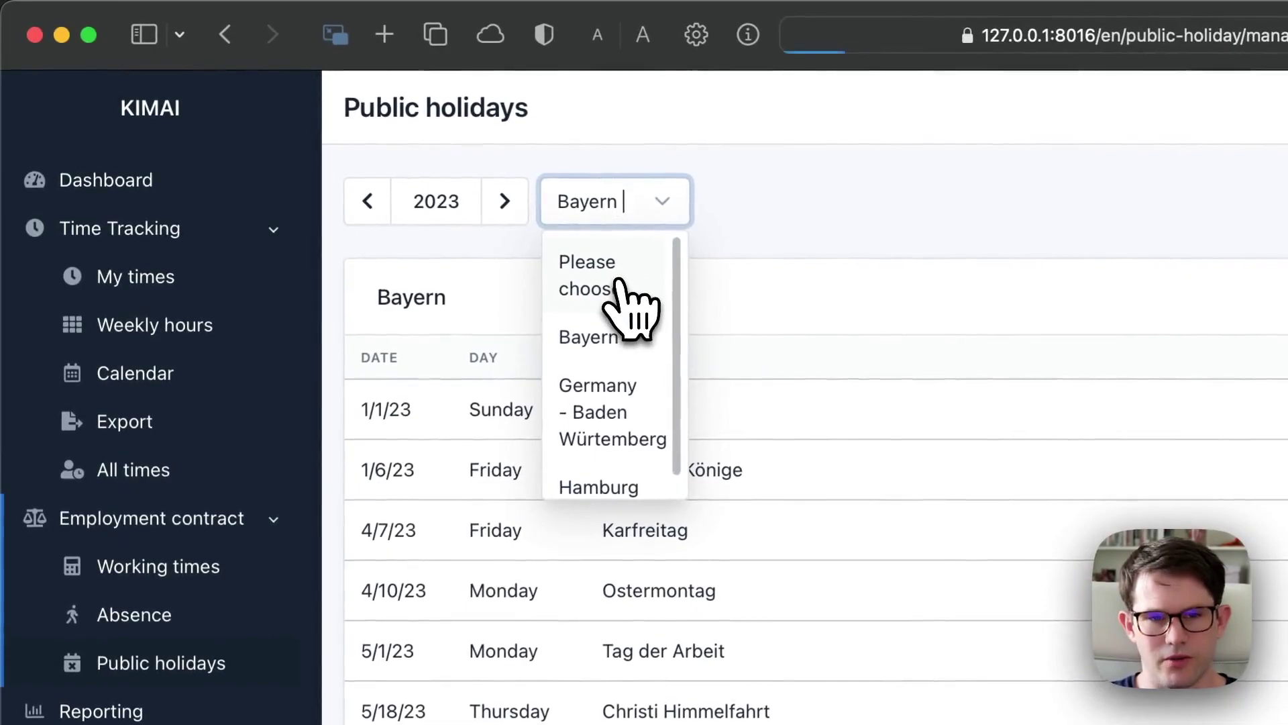
{"action": "left_click", "coordinate": [618, 282]}
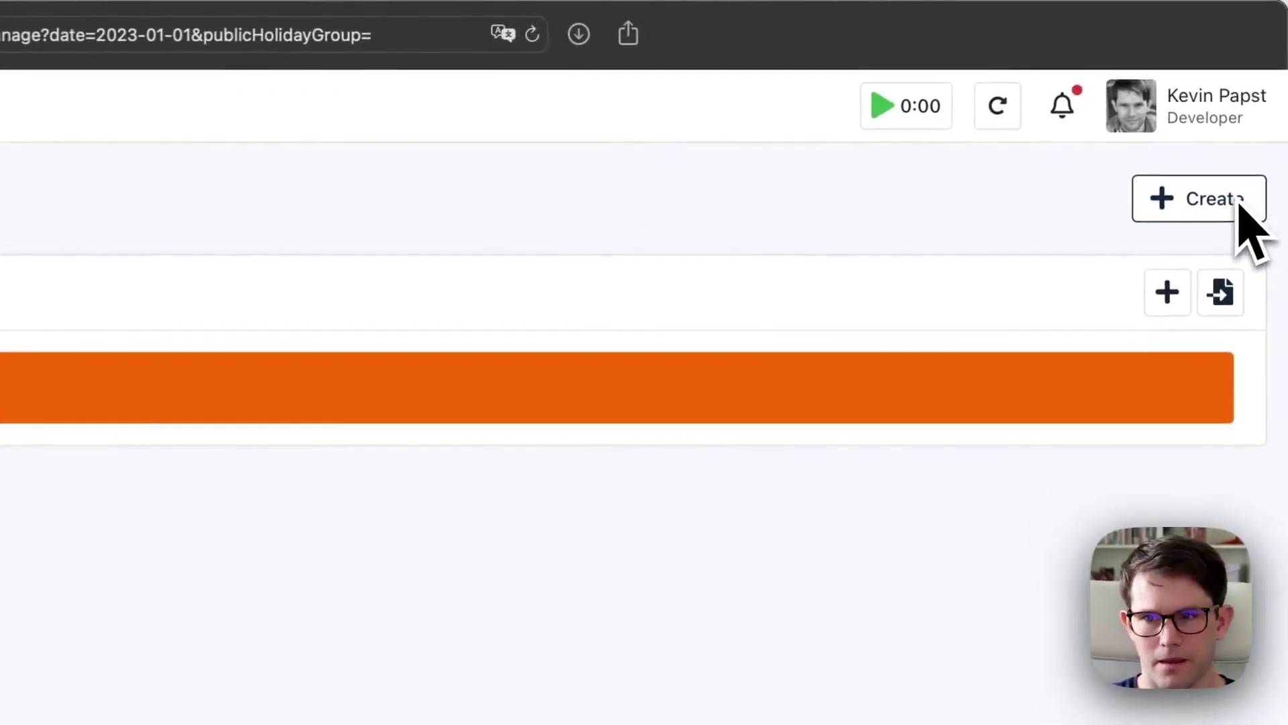
Create a new holiday group named 'Demo Group for Vienna'
{"action": "left_click", "coordinate": [1258, 102]}
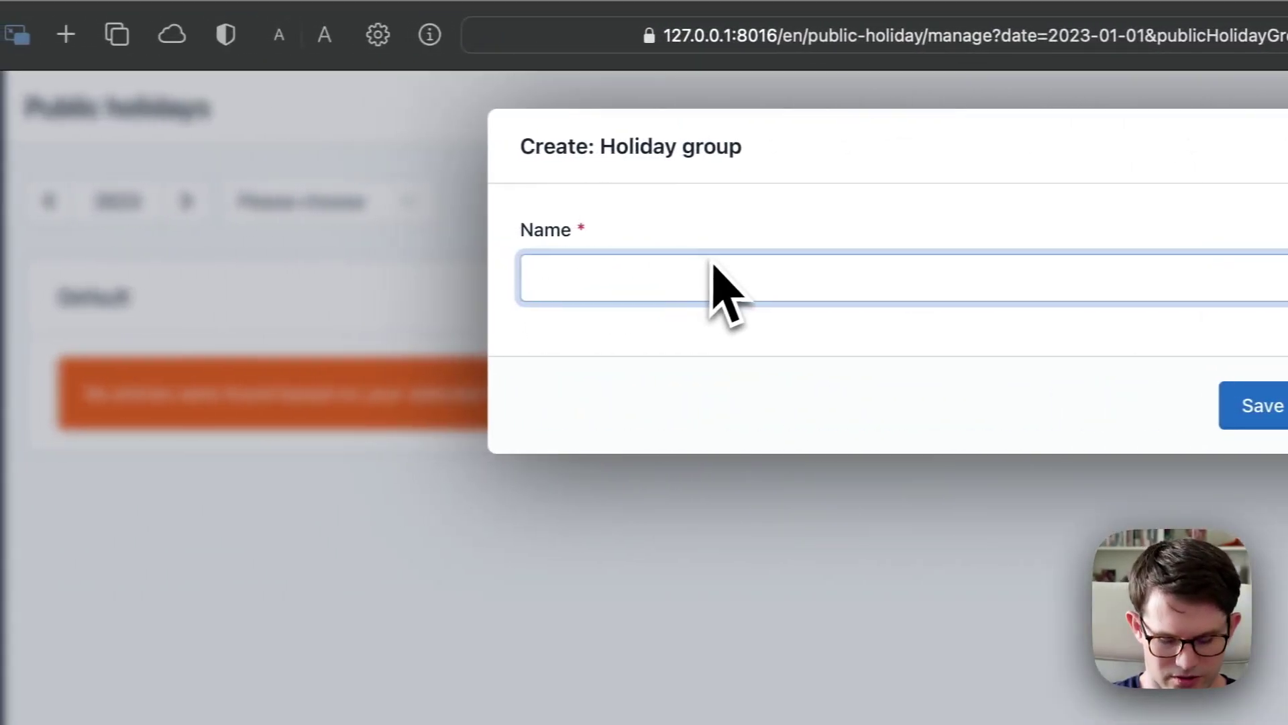
{"action": "type", "text": "Demo Group for Vienna"}
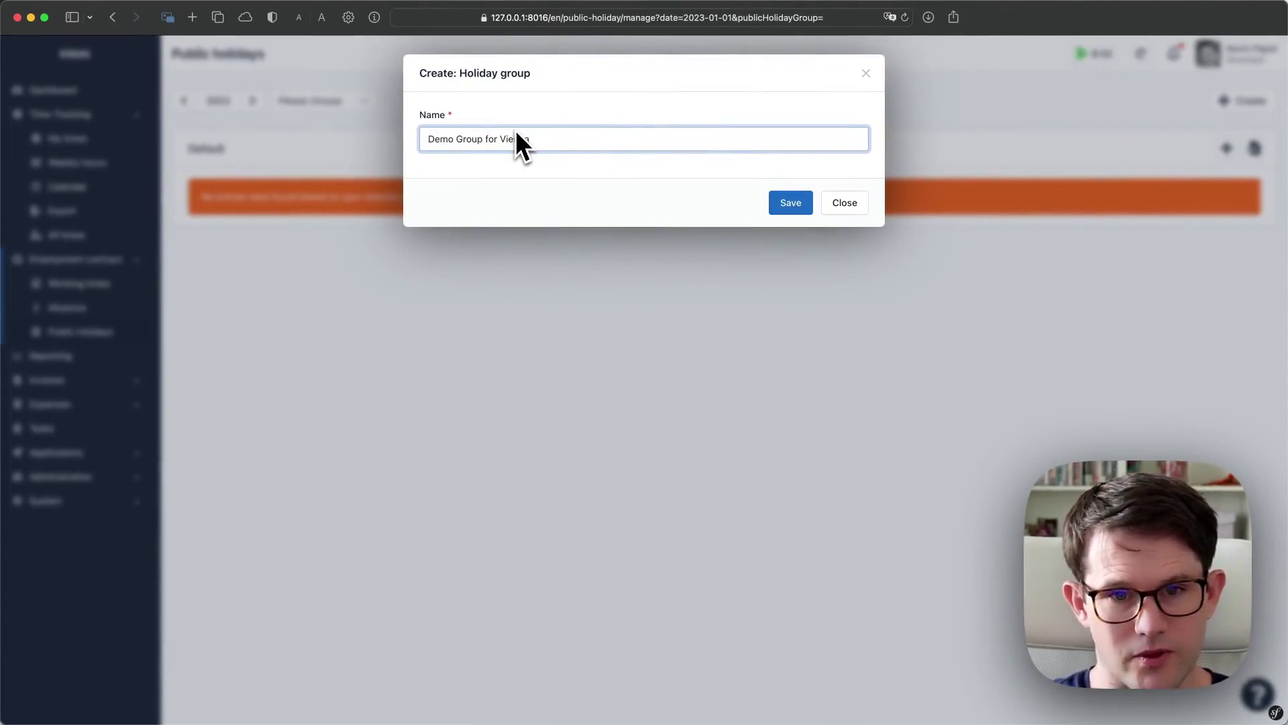
{"action": "left_click", "coordinate": [798, 210]}
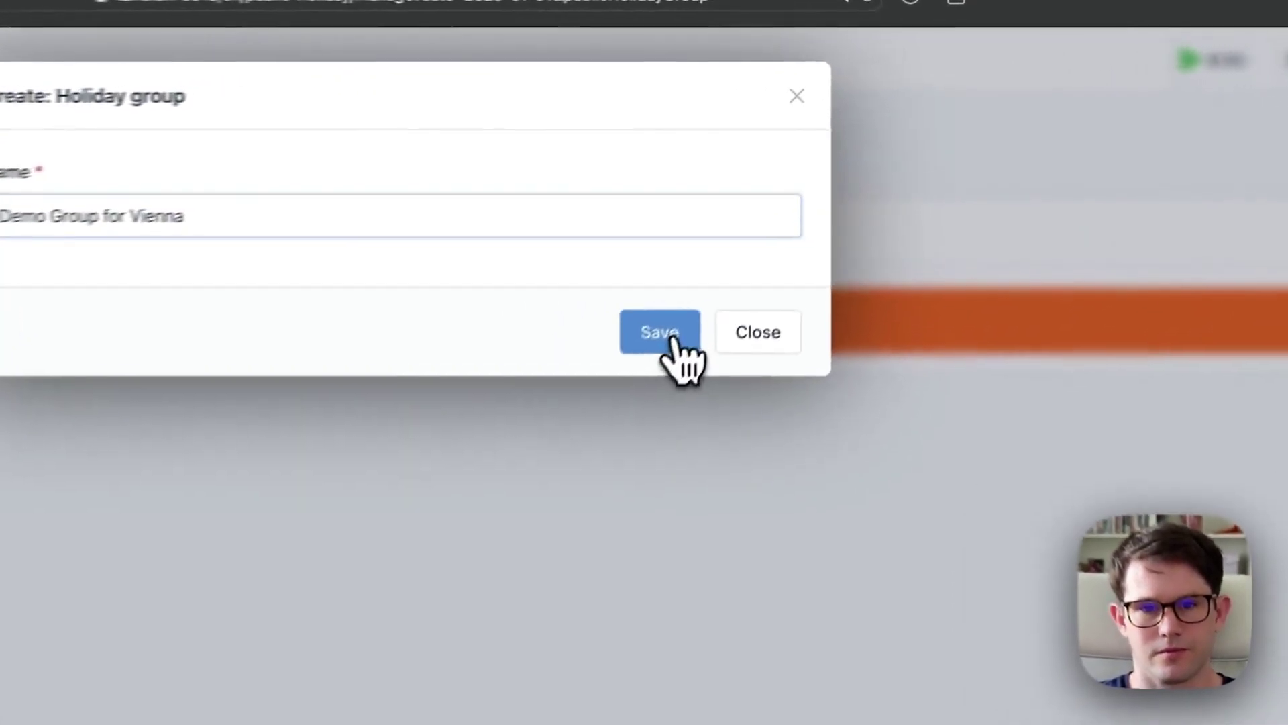
{"action": "left_click", "coordinate": [798, 208]}
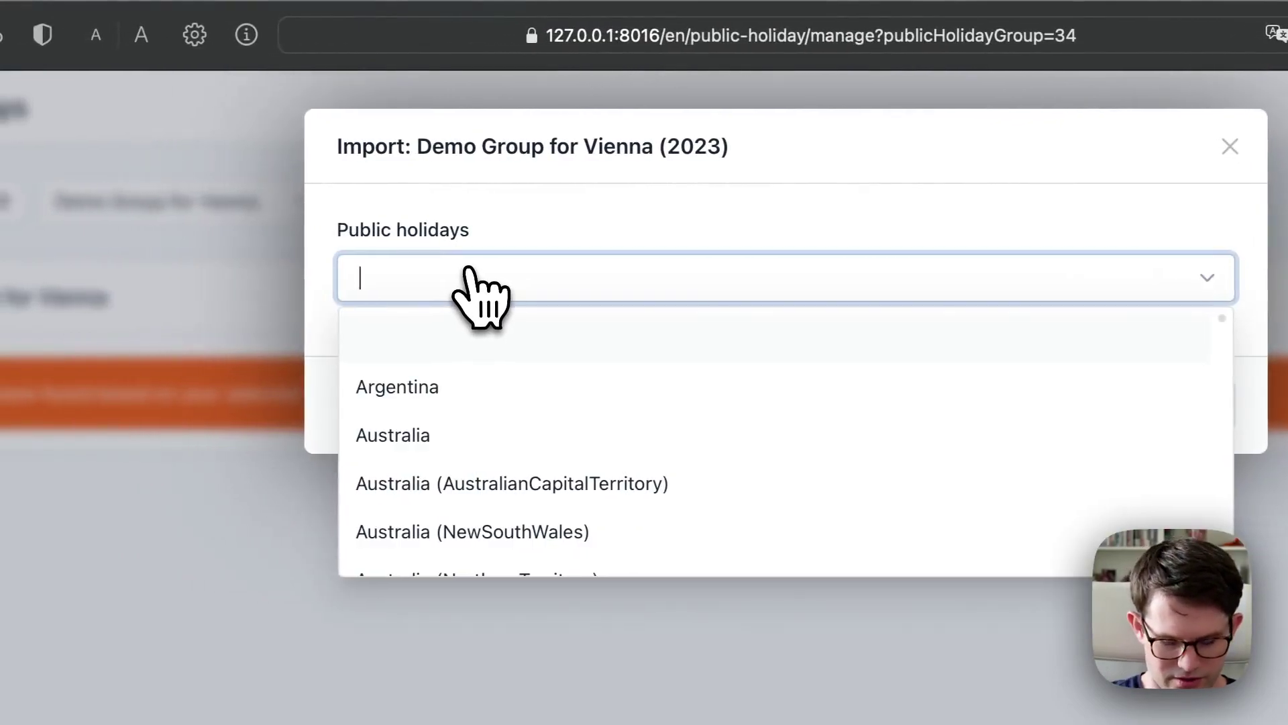
Import the 2023 Austria (Vienna) public holidays into the group
{"action": "type", "text": "austr"}
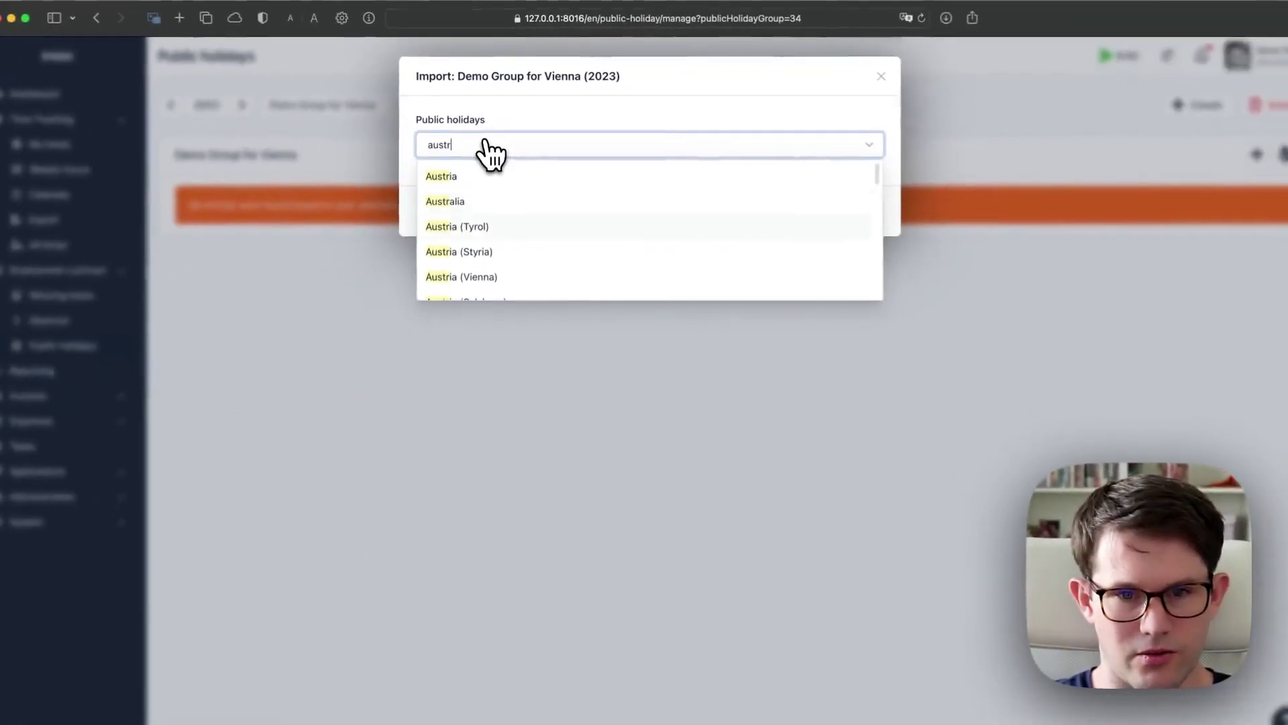
{"action": "key", "text": "Down"}
{"action": "key", "text": "Down"}
{"action": "key", "text": "Down"}
{"action": "key", "text": "Down"}
{"action": "key", "text": "Return"}
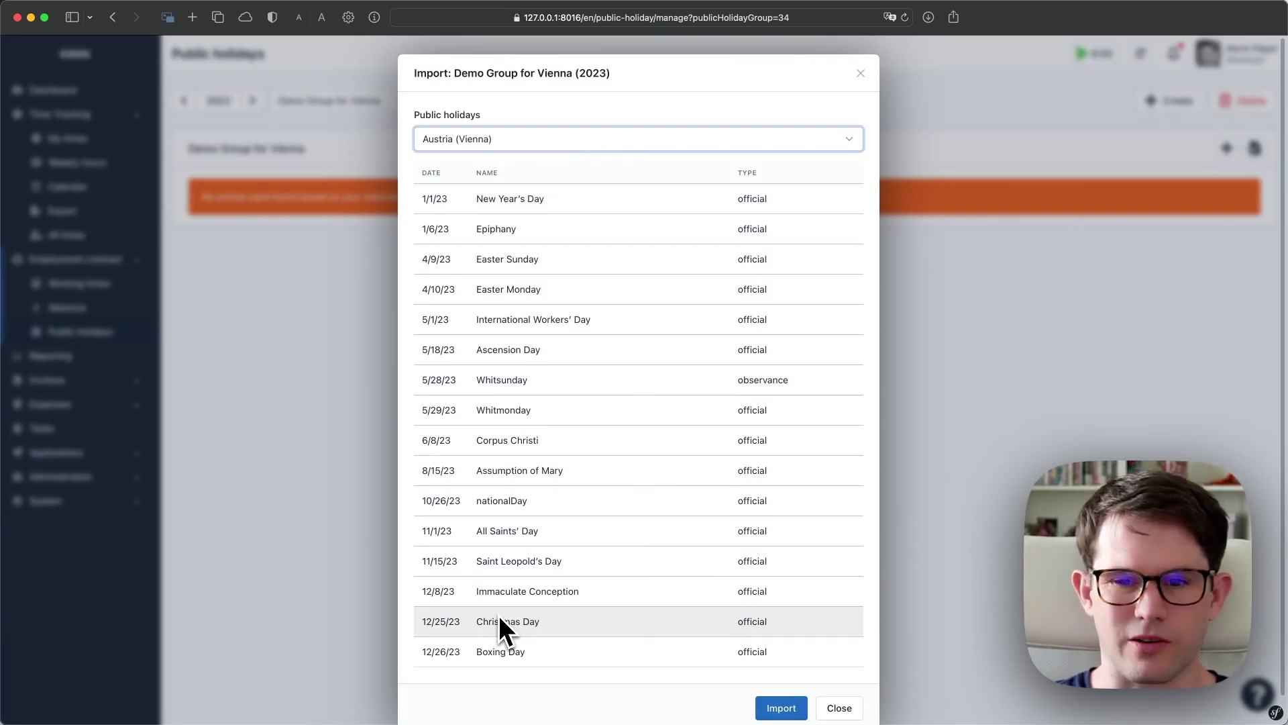
{"action": "left_click", "coordinate": [778, 709]}
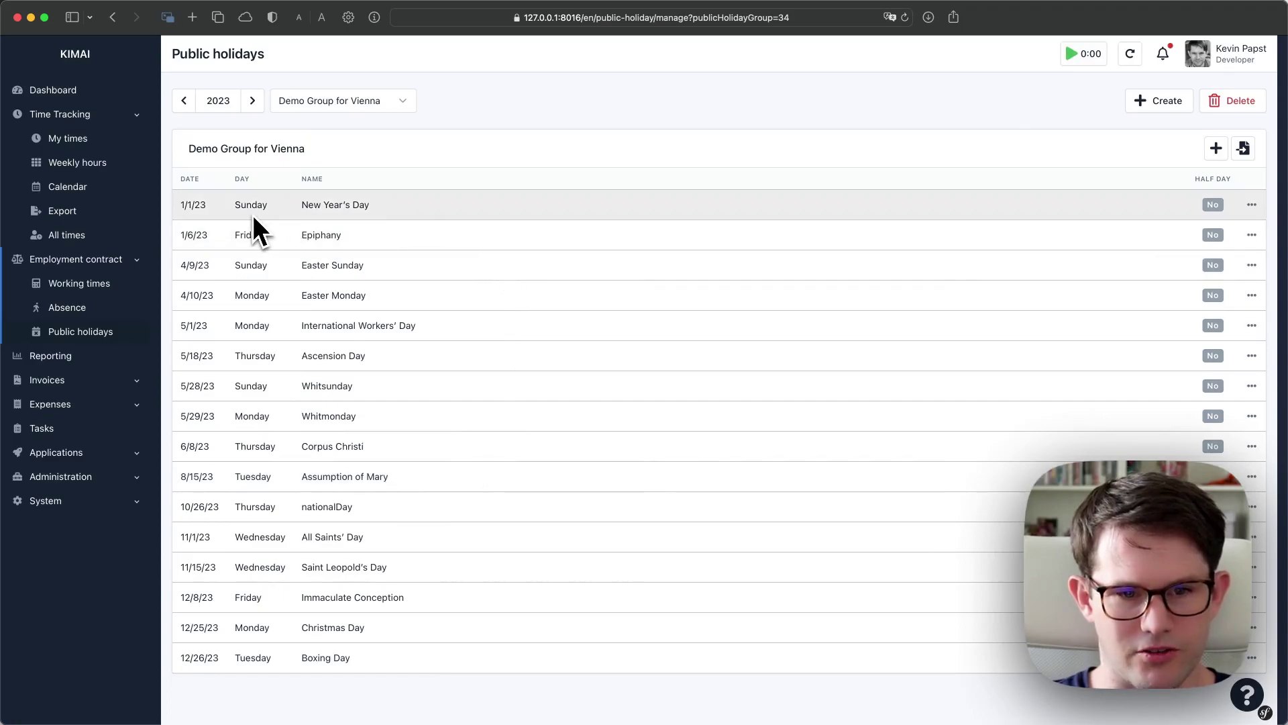
Set Holiday group to Demo Group for Vienna in your employment contract and save
{"action": "left_click", "coordinate": [1242, 54]}
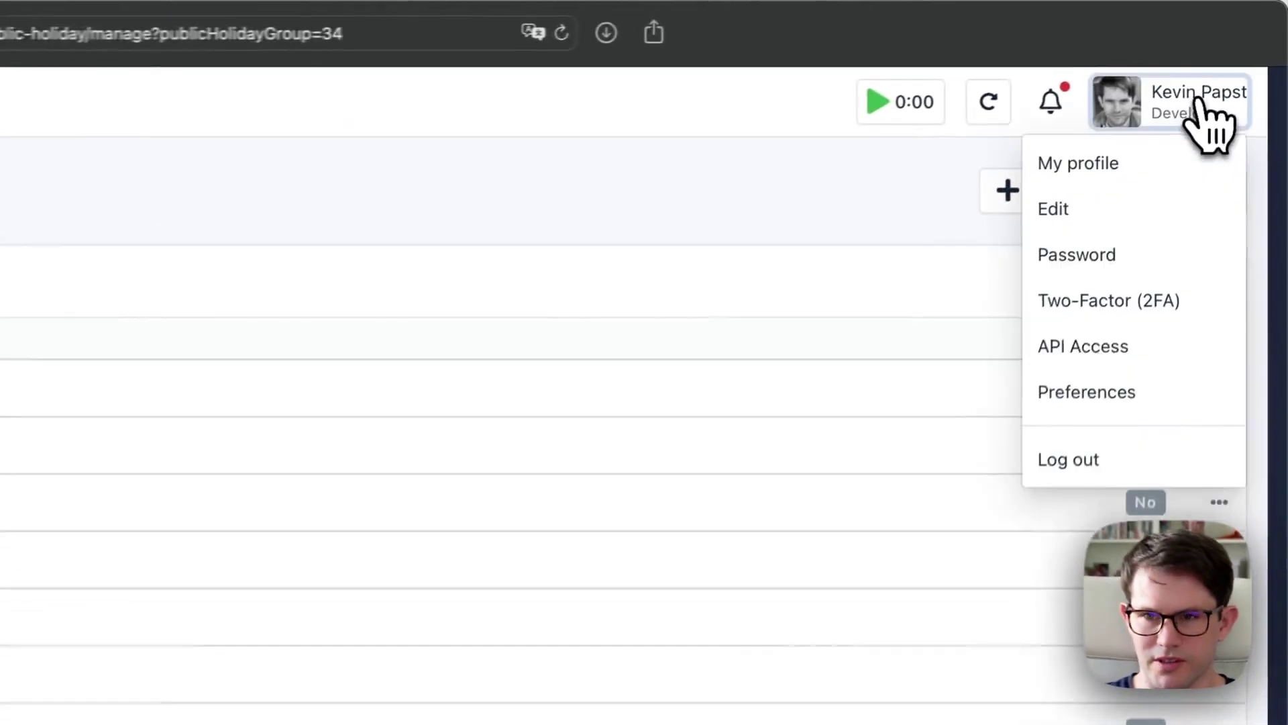
{"action": "left_click", "coordinate": [1165, 224]}
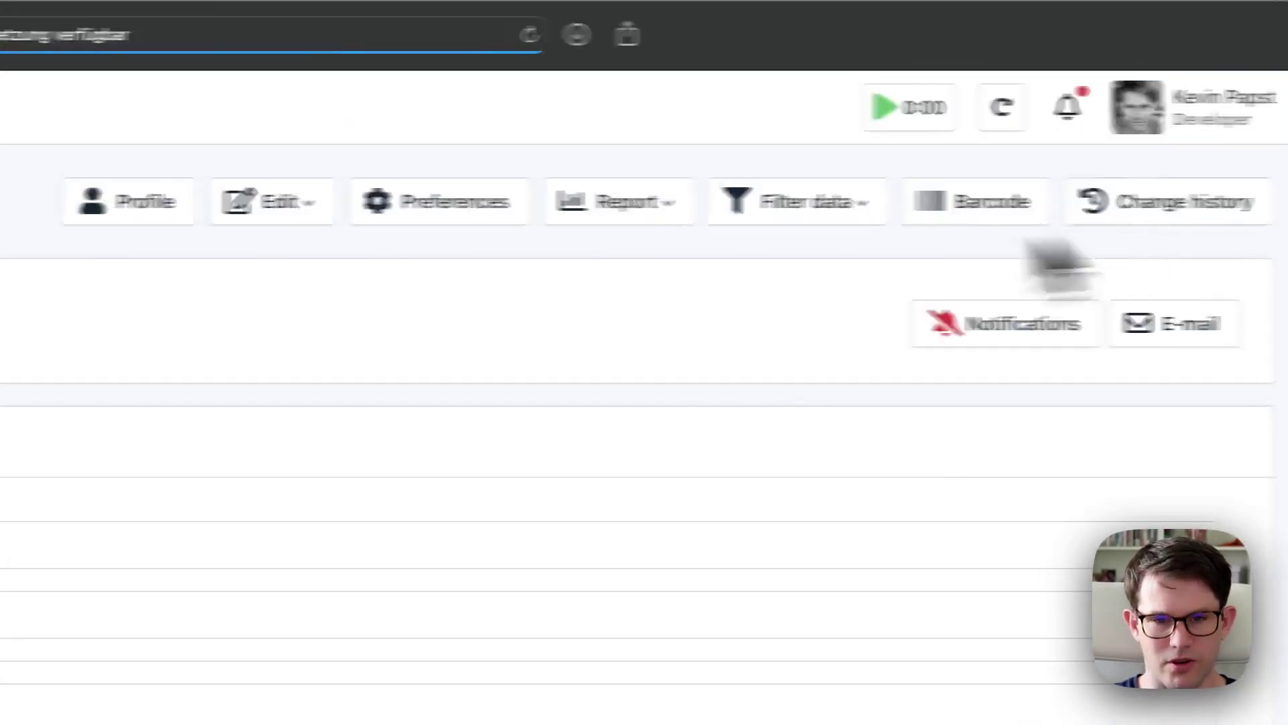
{"action": "left_click", "coordinate": [379, 445]}
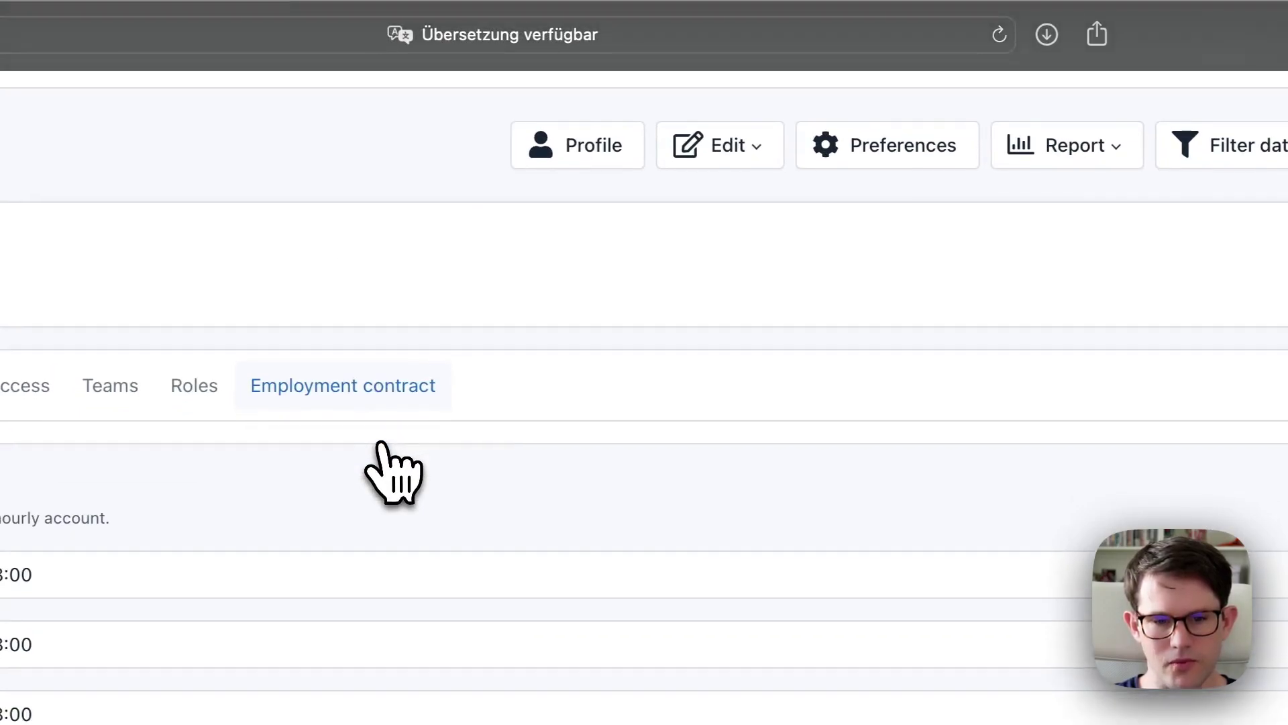
{"action": "scroll", "coordinate": [523, 603], "scroll_direction": "down", "scroll_amount": 10}
{"action": "left_click", "coordinate": [778, 423]}
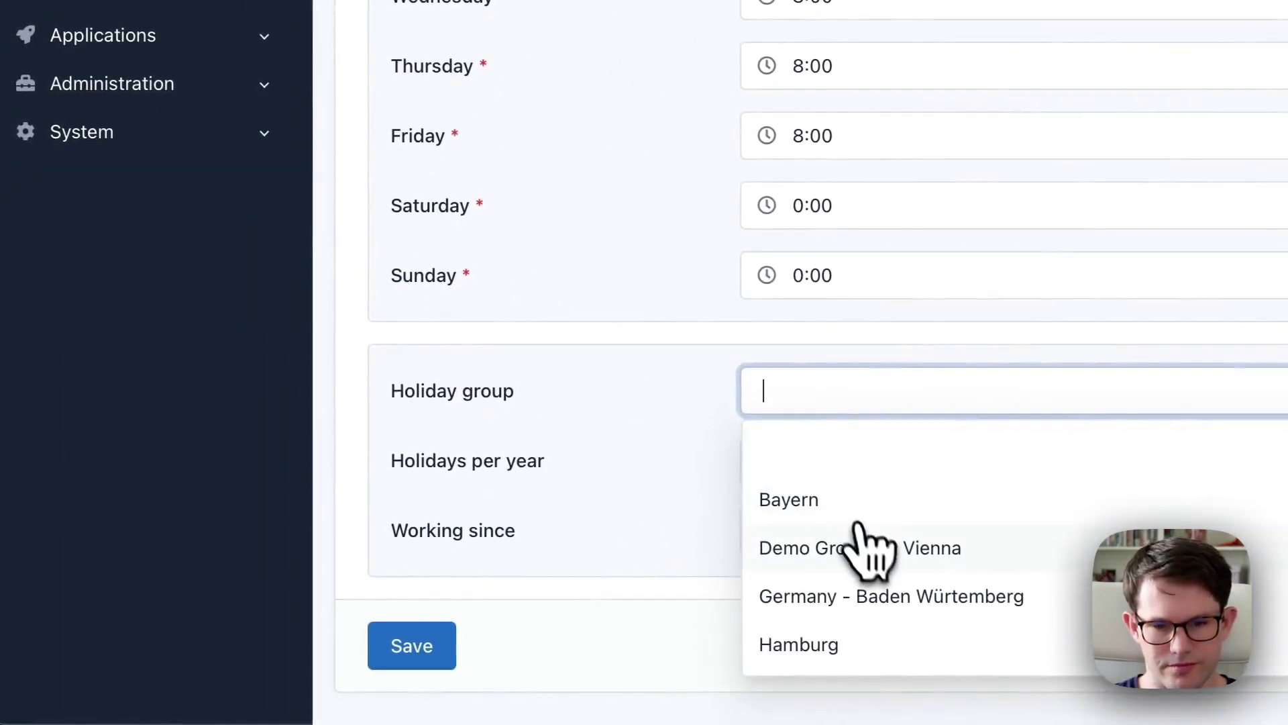
{"action": "left_click", "coordinate": [866, 549]}
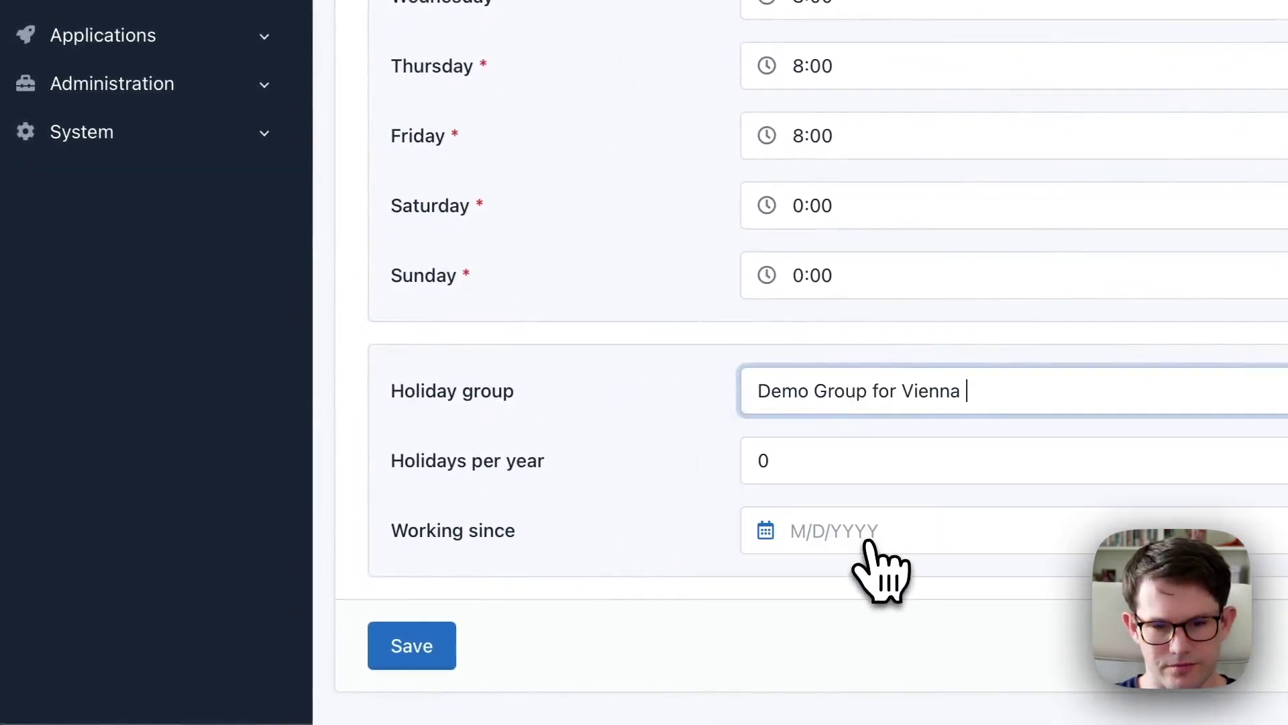
{"action": "left_click", "coordinate": [424, 654]}
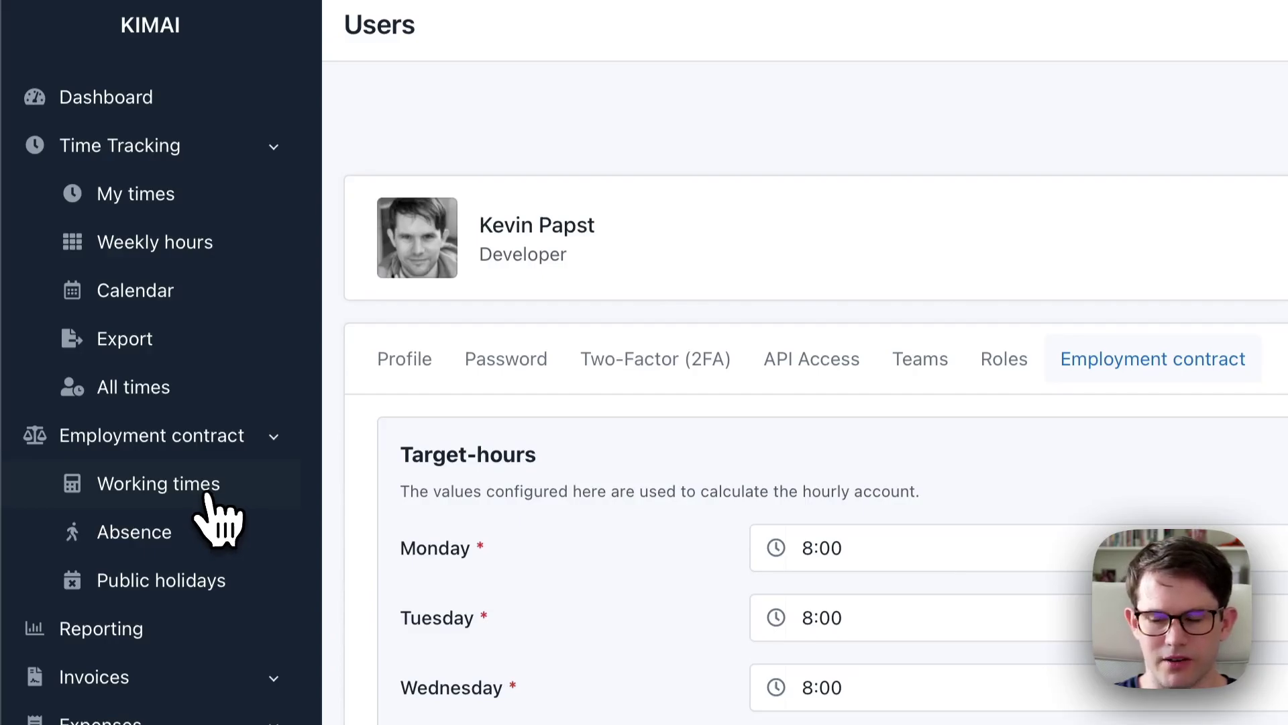
Open the 2023 Working times page and expand the daily breakdown table
{"action": "left_click", "coordinate": [207, 497]}
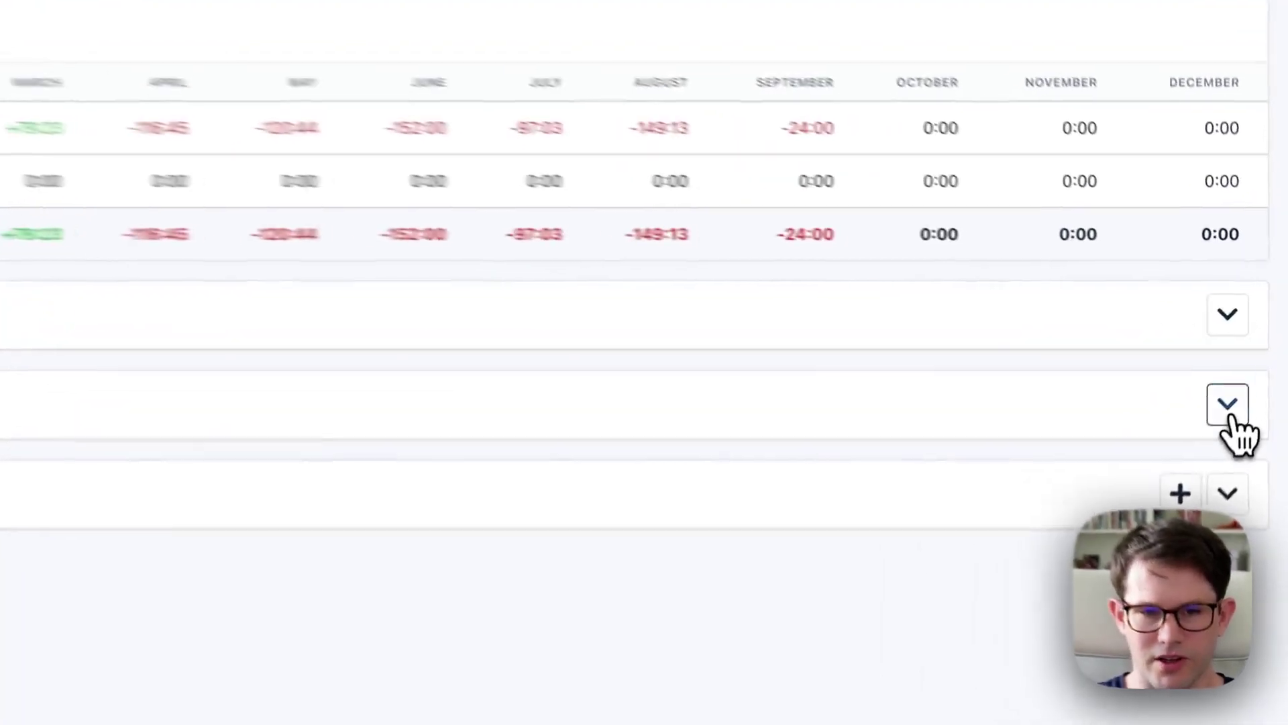
{"action": "left_click", "coordinate": [1254, 363]}
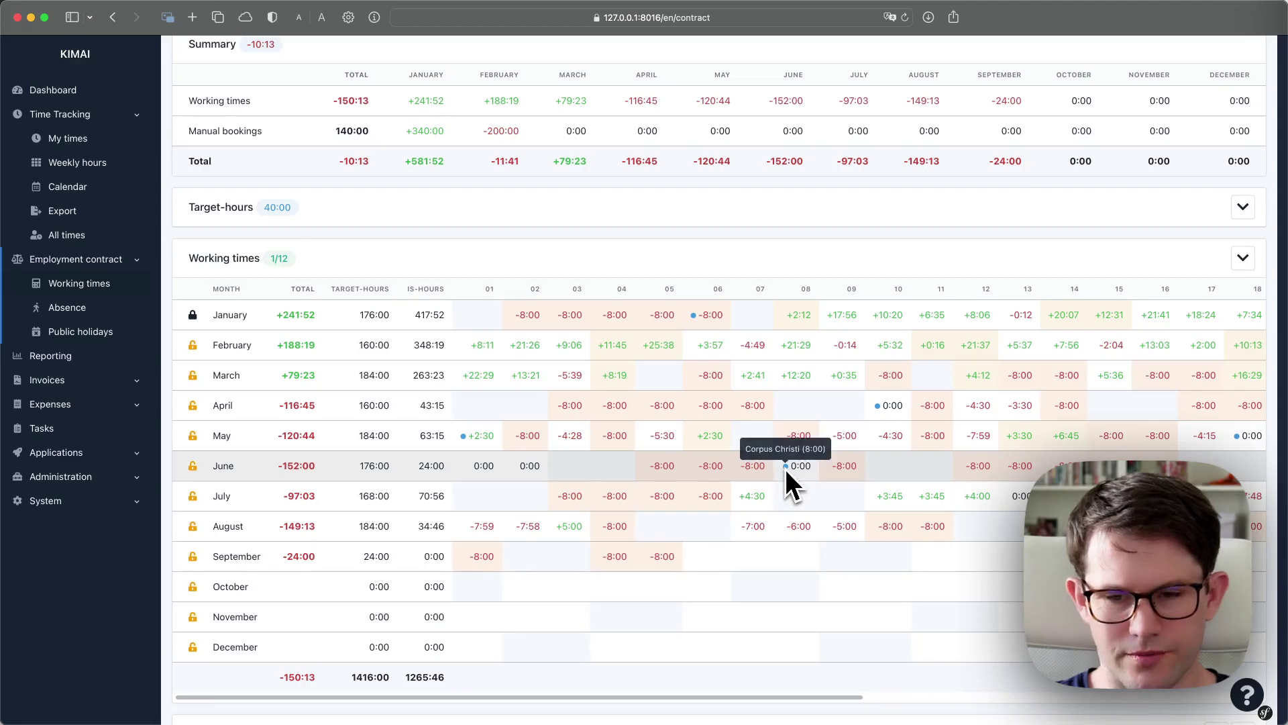
{"action": "mouse_move", "coordinate": [465, 437]}
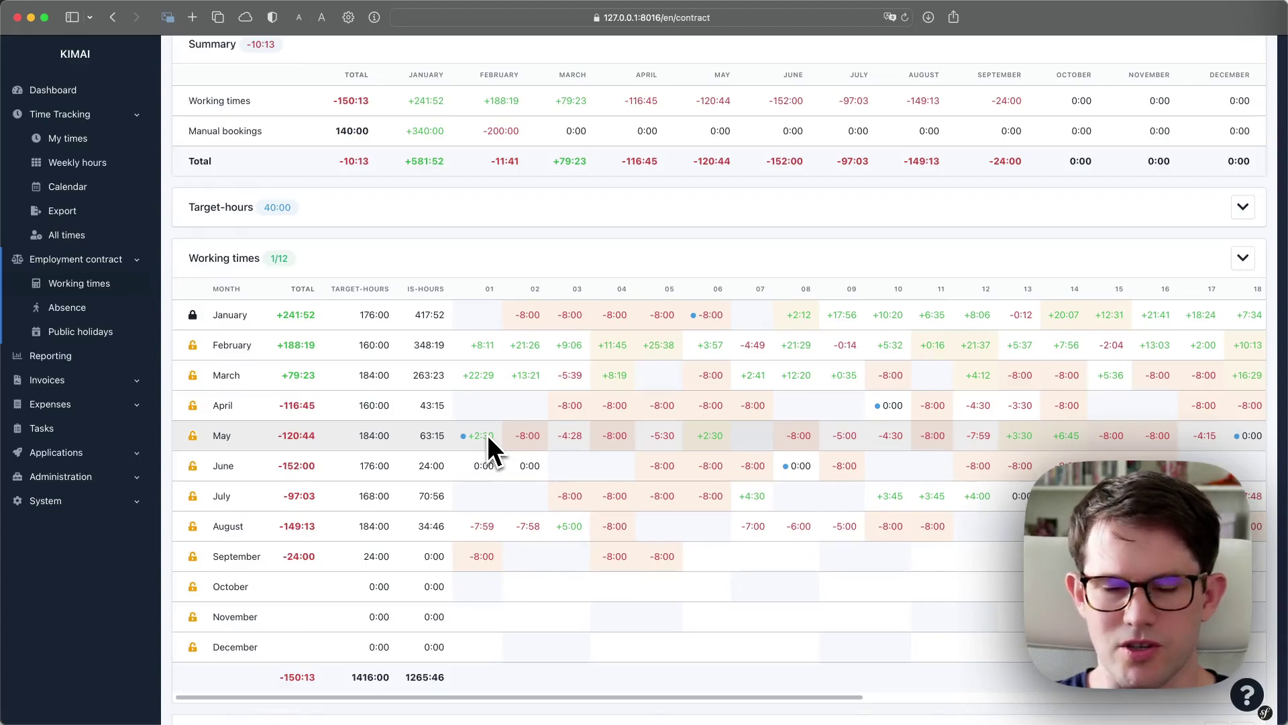
{"action": "scroll", "coordinate": [691, 478], "scroll_direction": "right", "scroll_amount": 10}
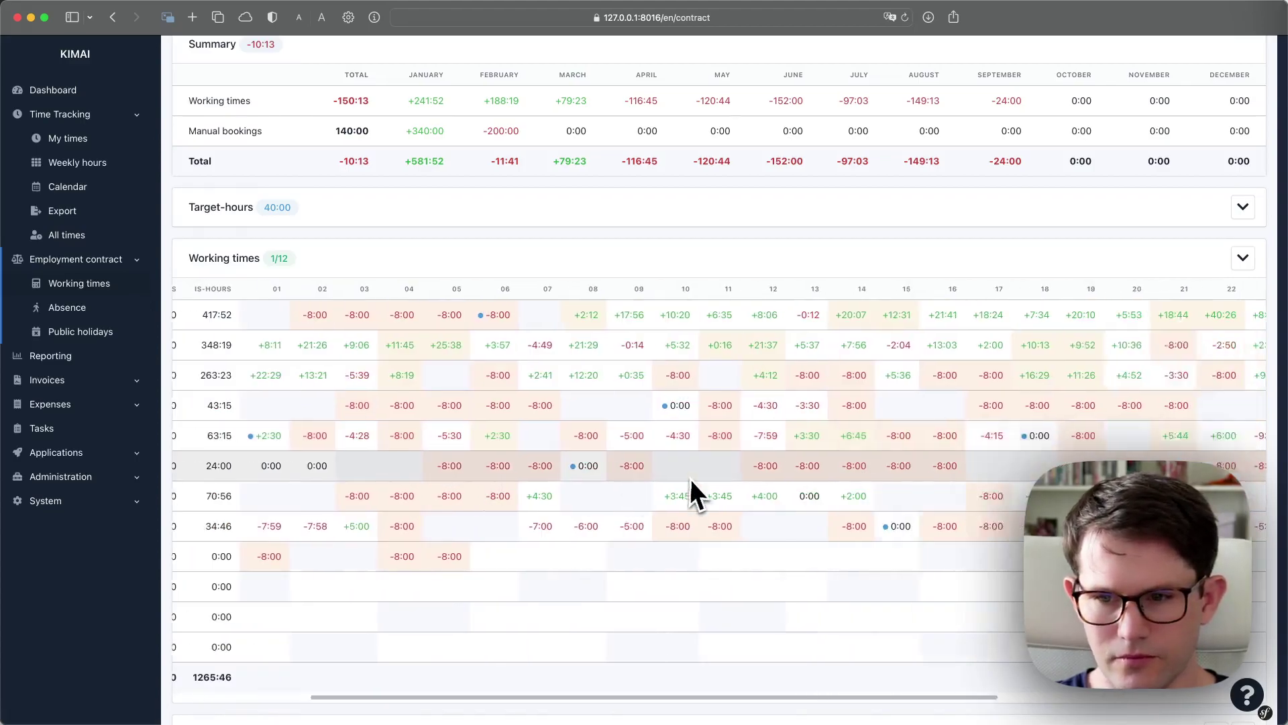
{"action": "scroll", "coordinate": [691, 478], "scroll_direction": "down", "scroll_amount": 3}
{"action": "scroll", "coordinate": [691, 478], "scroll_direction": "left", "scroll_amount": 6}
{"action": "scroll", "coordinate": [692, 478], "scroll_direction": "left", "scroll_amount": 4}
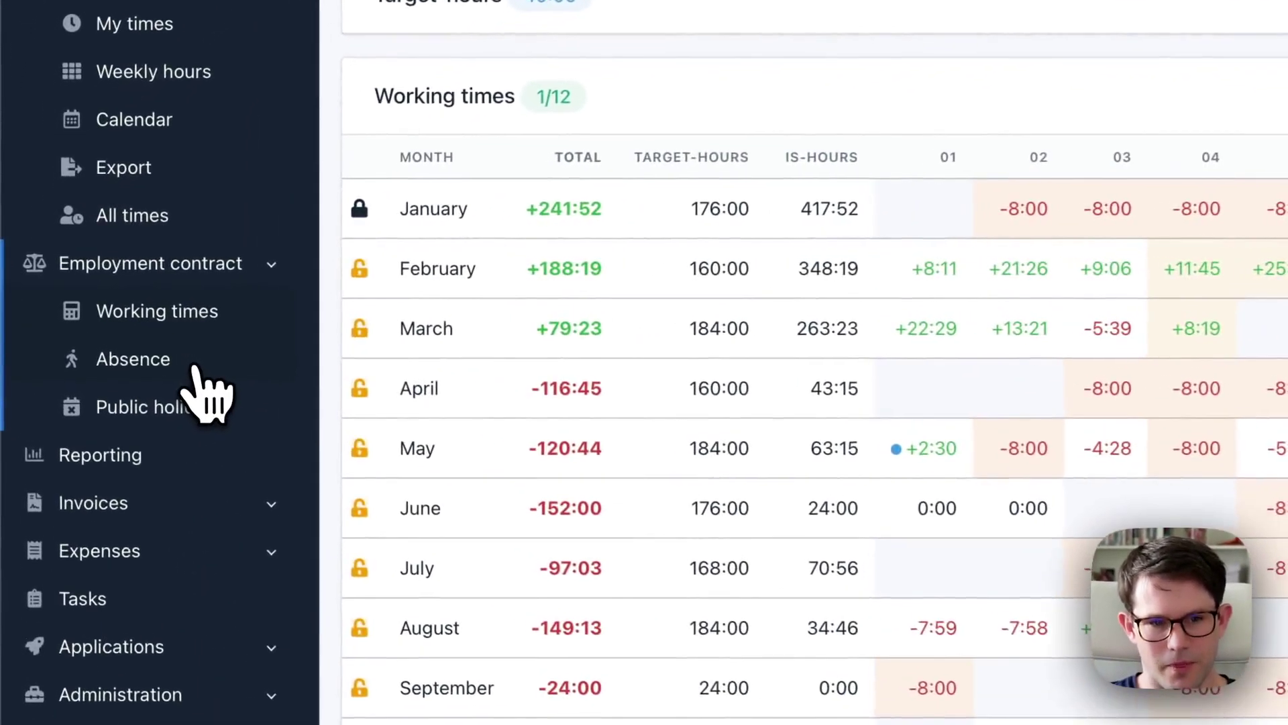
Go to the Absence page and select the -10:13 time-off balance
{"action": "left_click", "coordinate": [98, 311]}
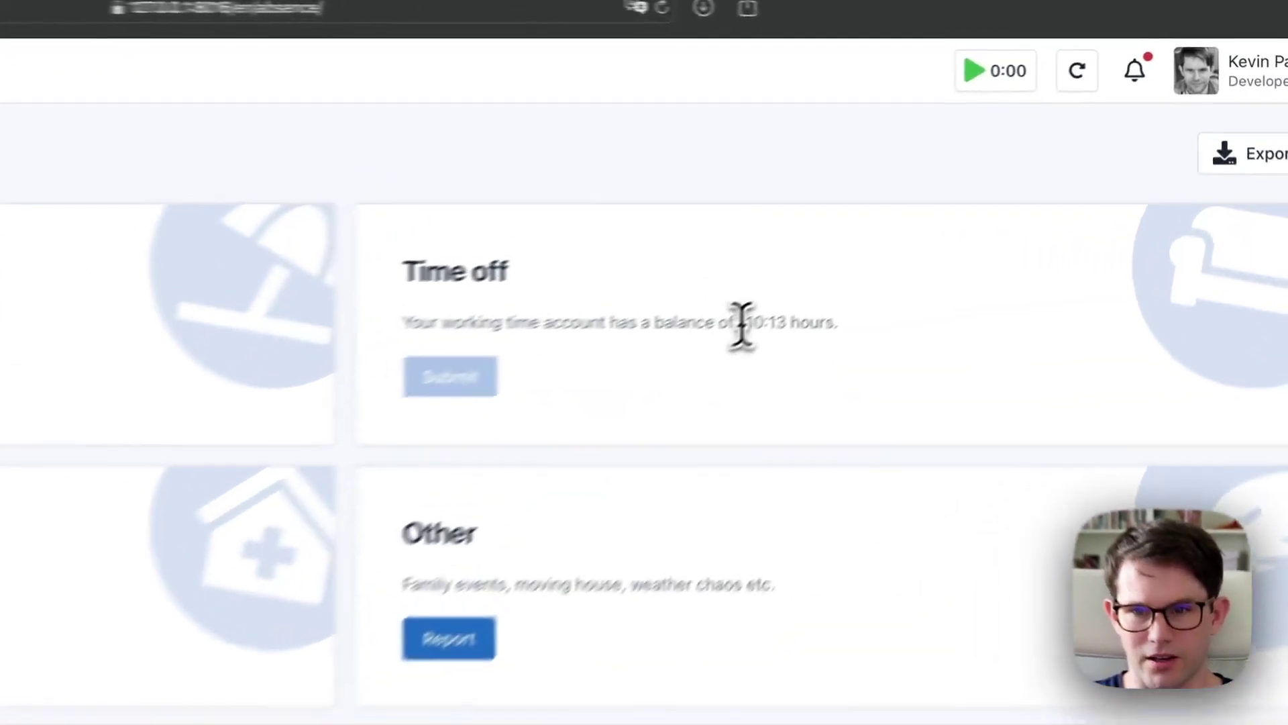
{"action": "left_click_drag", "start_coordinate": [949, 198], "coordinate": [968, 199]}
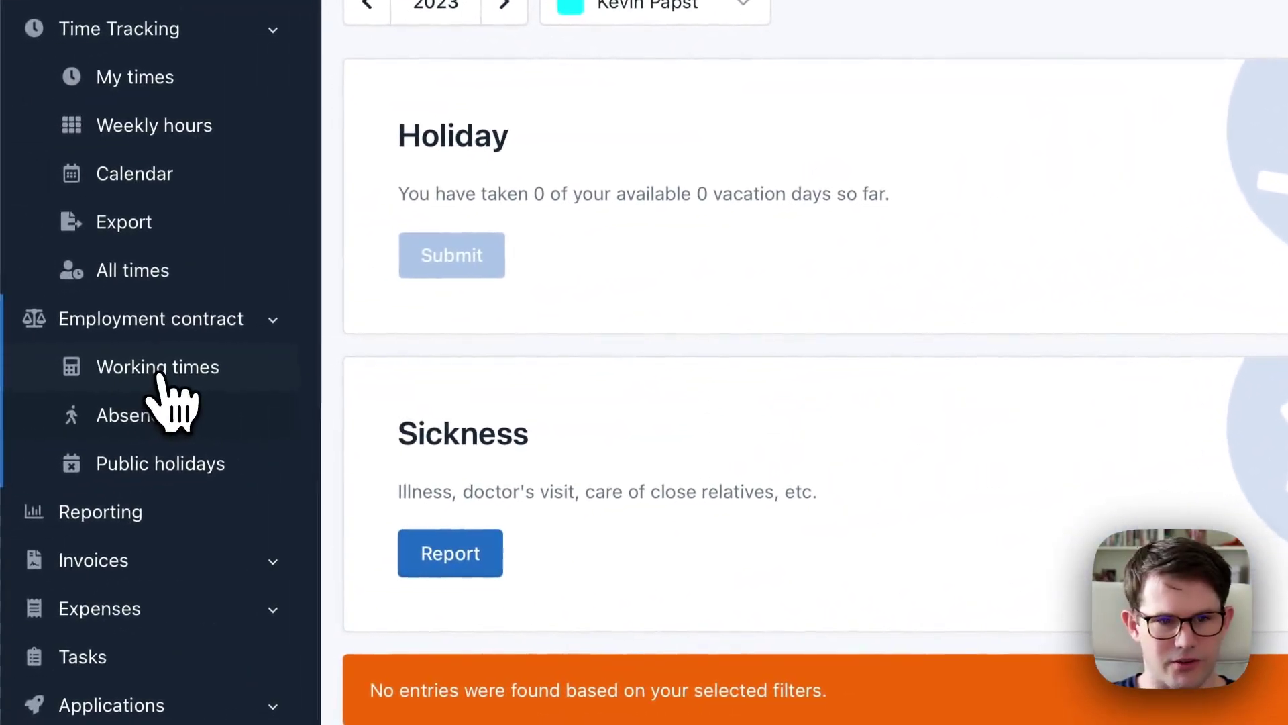
Start a manual booking dated 9/4/2023, description 'Demo', duration 20:00
{"action": "left_click", "coordinate": [155, 376]}
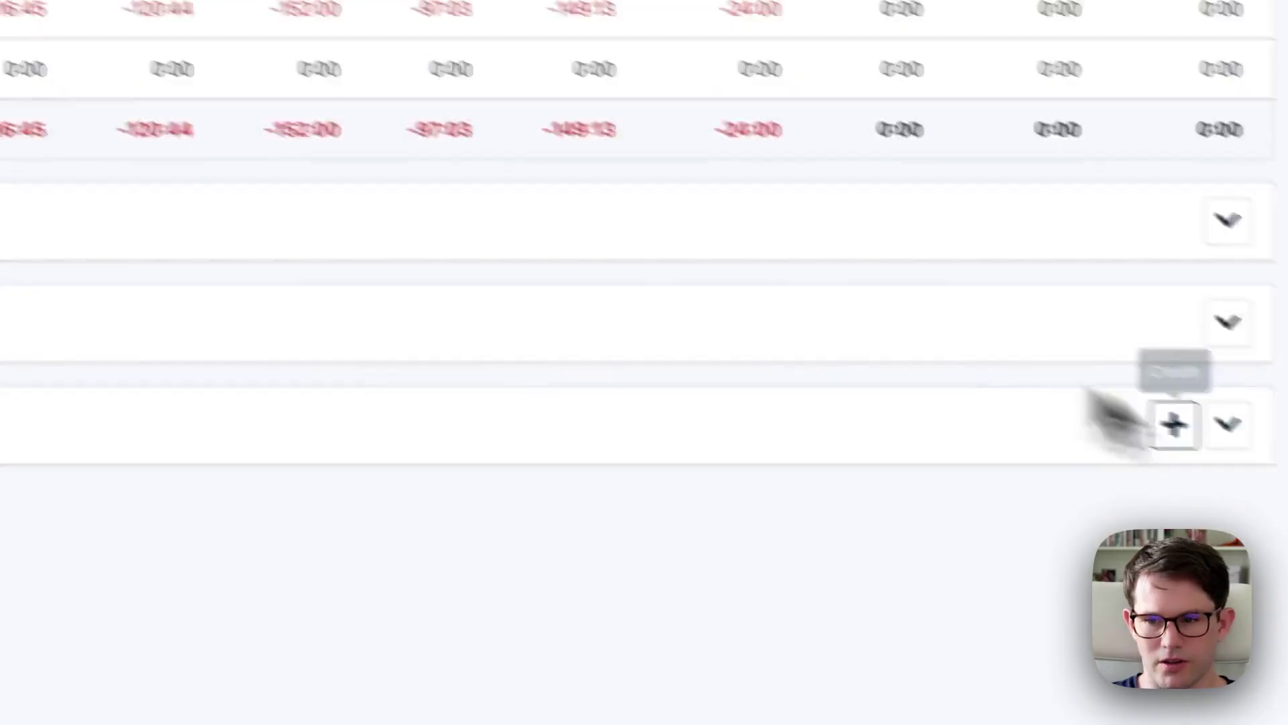
{"action": "left_click", "coordinate": [1173, 424]}
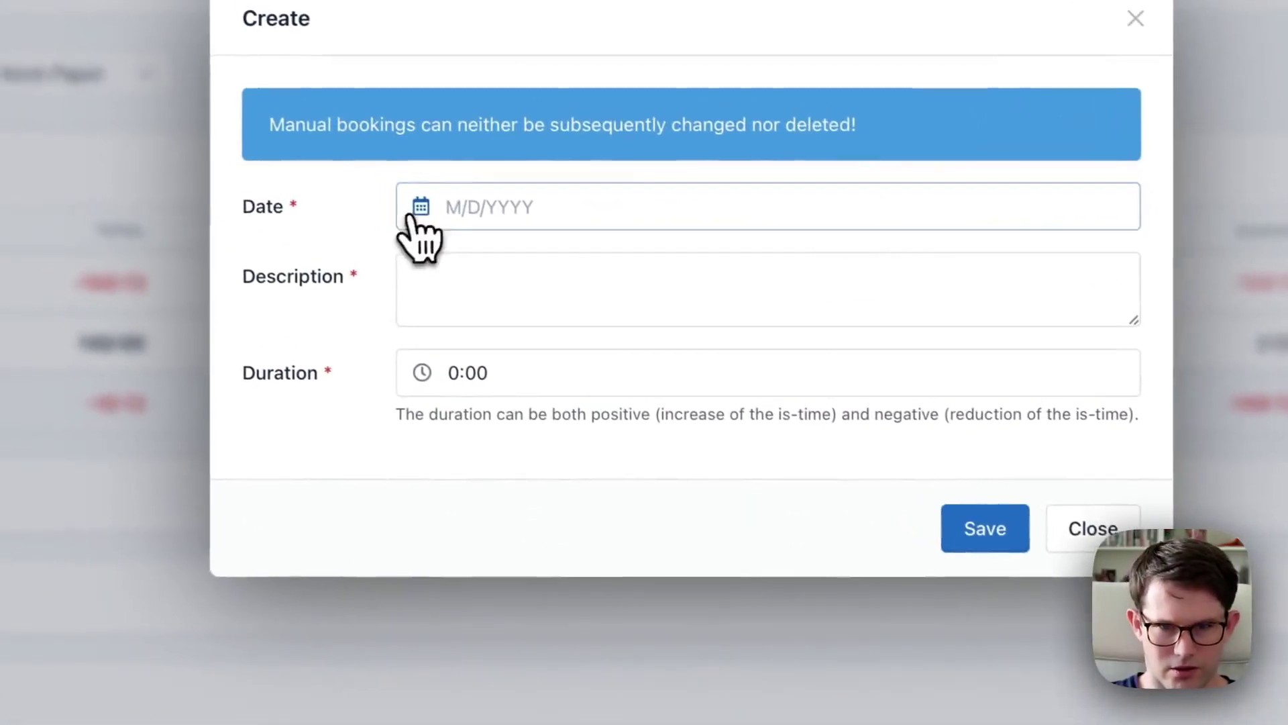
{"action": "left_click", "coordinate": [426, 208]}
{"action": "left_click", "coordinate": [521, 279]}
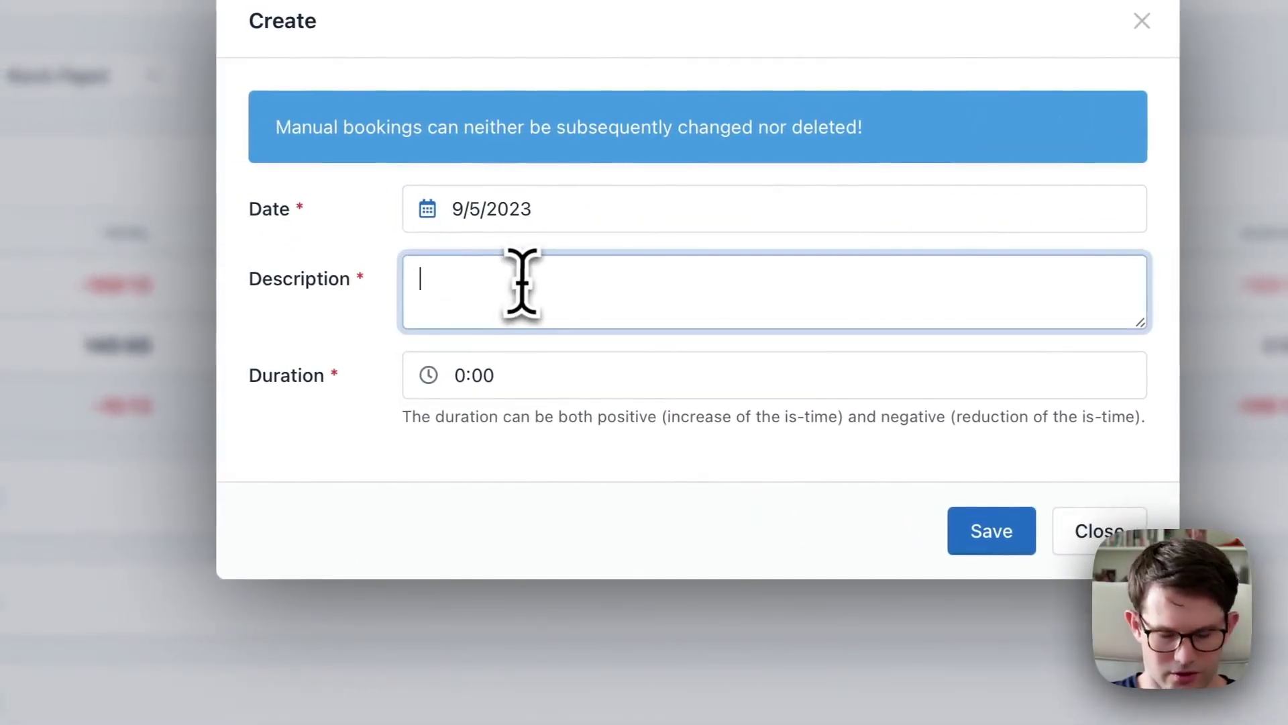
{"action": "type", "text": "Demo"}
{"action": "left_click", "coordinate": [472, 219]}
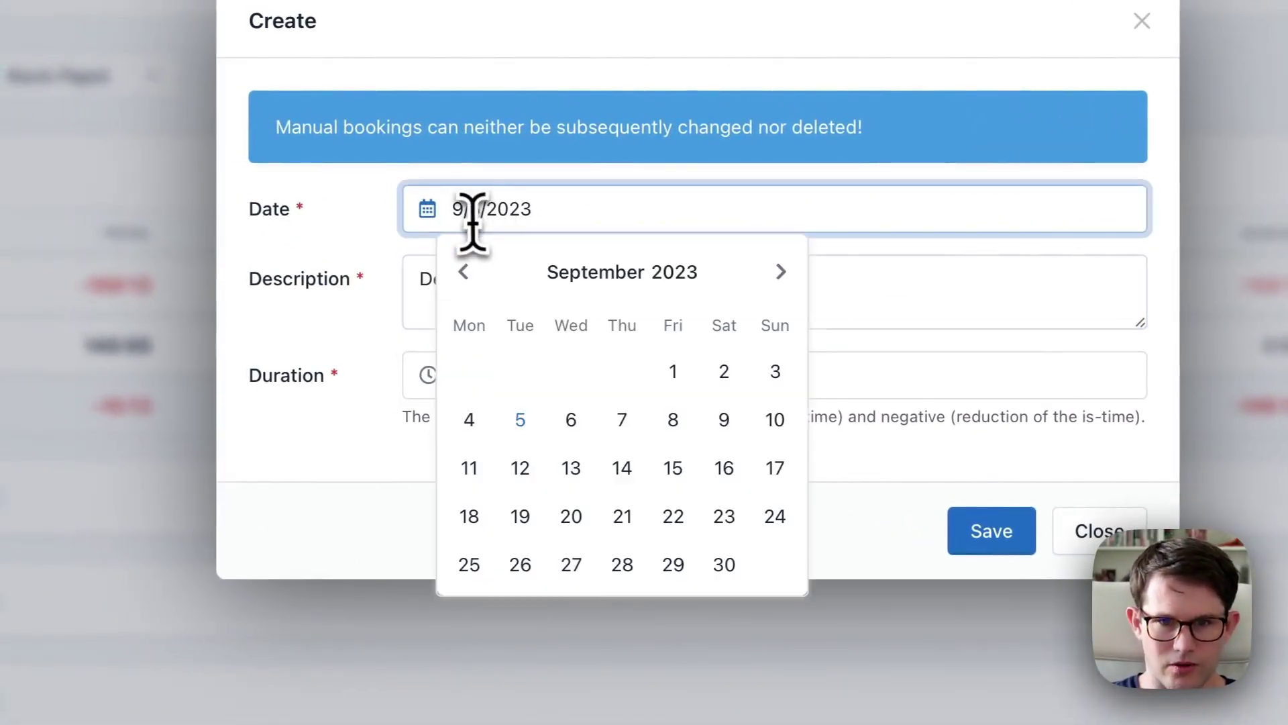
{"action": "key", "text": "BackSpace"}
{"action": "type", "text": "4"}
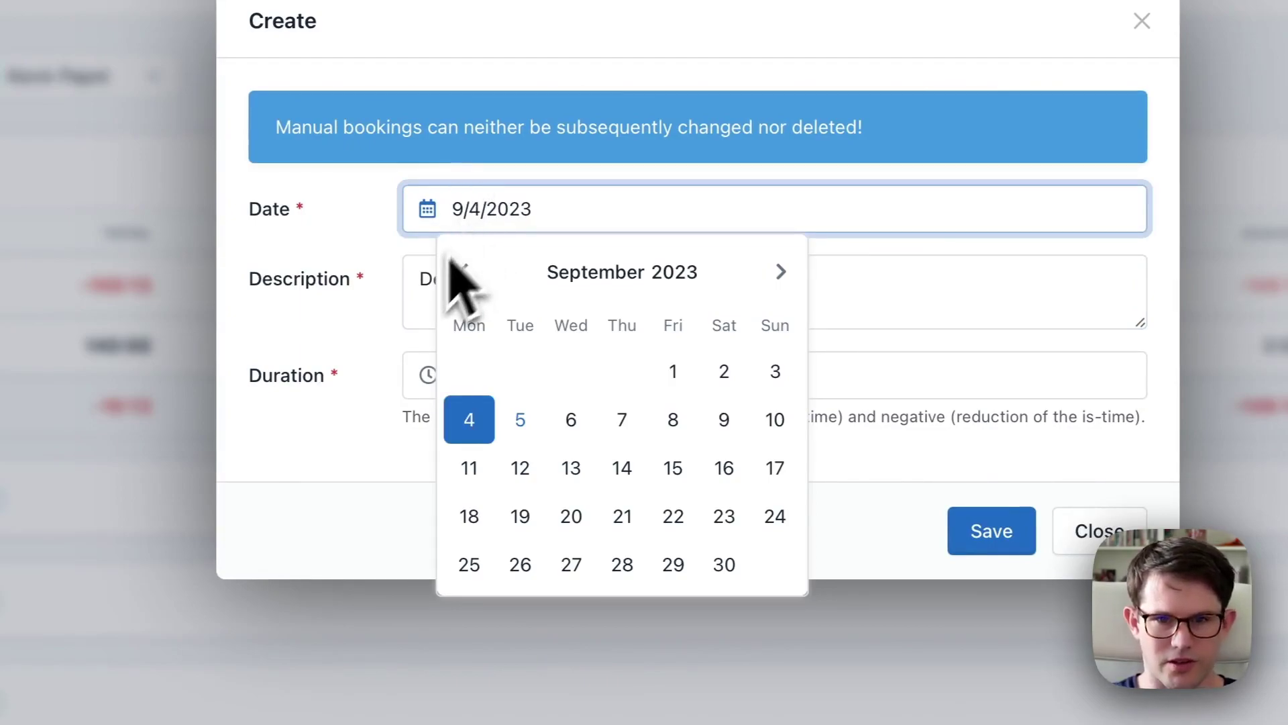
{"action": "left_click", "coordinate": [357, 277]}
{"action": "left_click", "coordinate": [573, 376]}
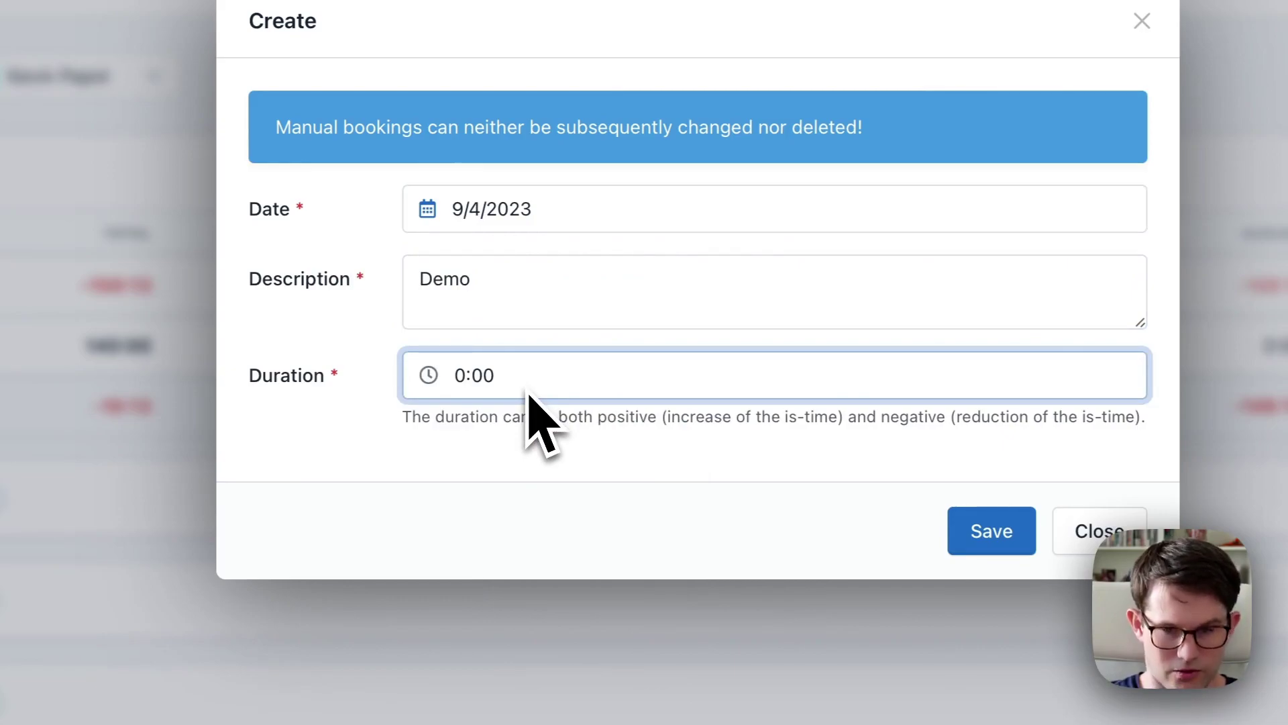
{"action": "type", "text": "2"}
{"action": "key", "text": "Return"}
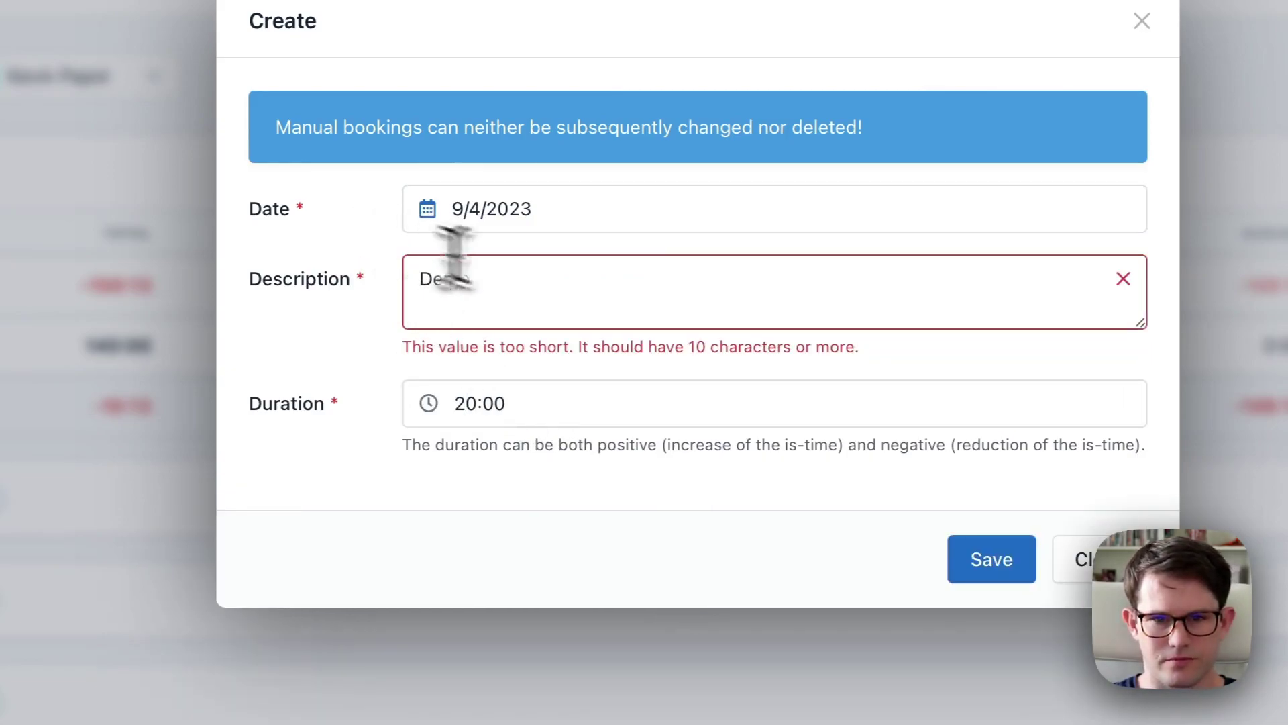
{"action": "left_click", "coordinate": [549, 275]}
{"action": "type", "text": "123456"}
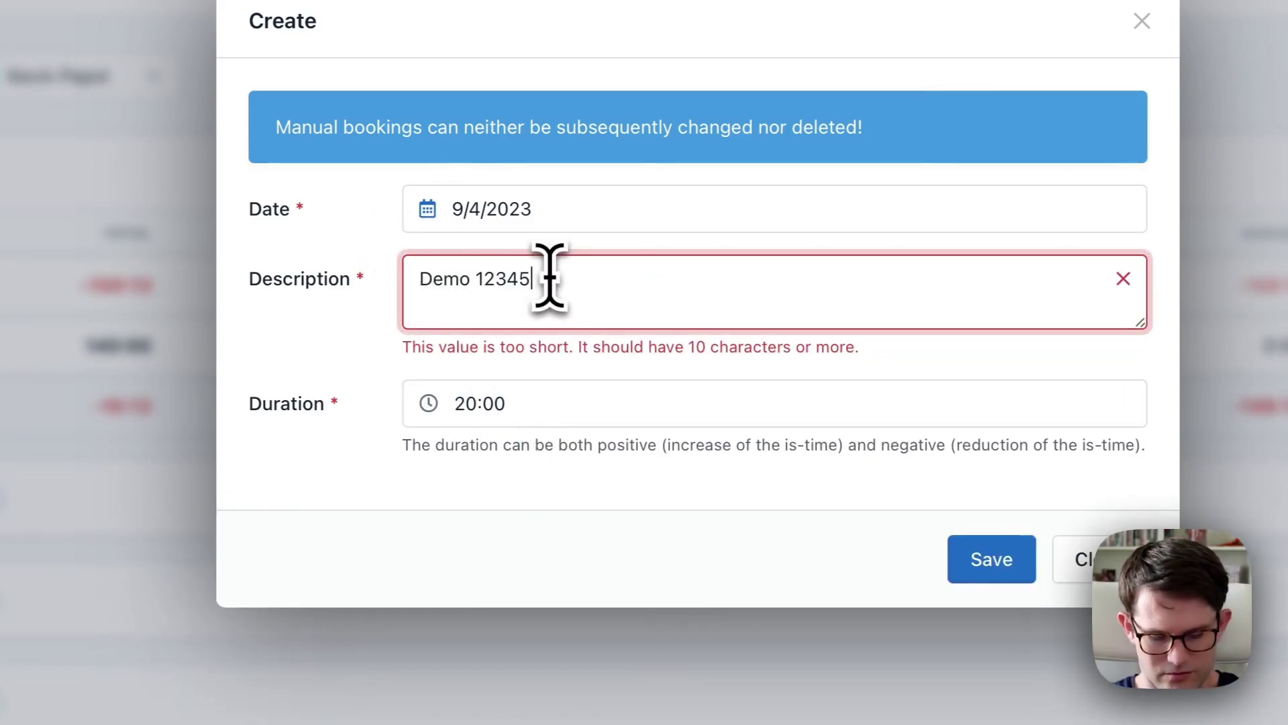
{"action": "type", "text": "7890"}
{"action": "left_click", "coordinate": [1006, 570]}
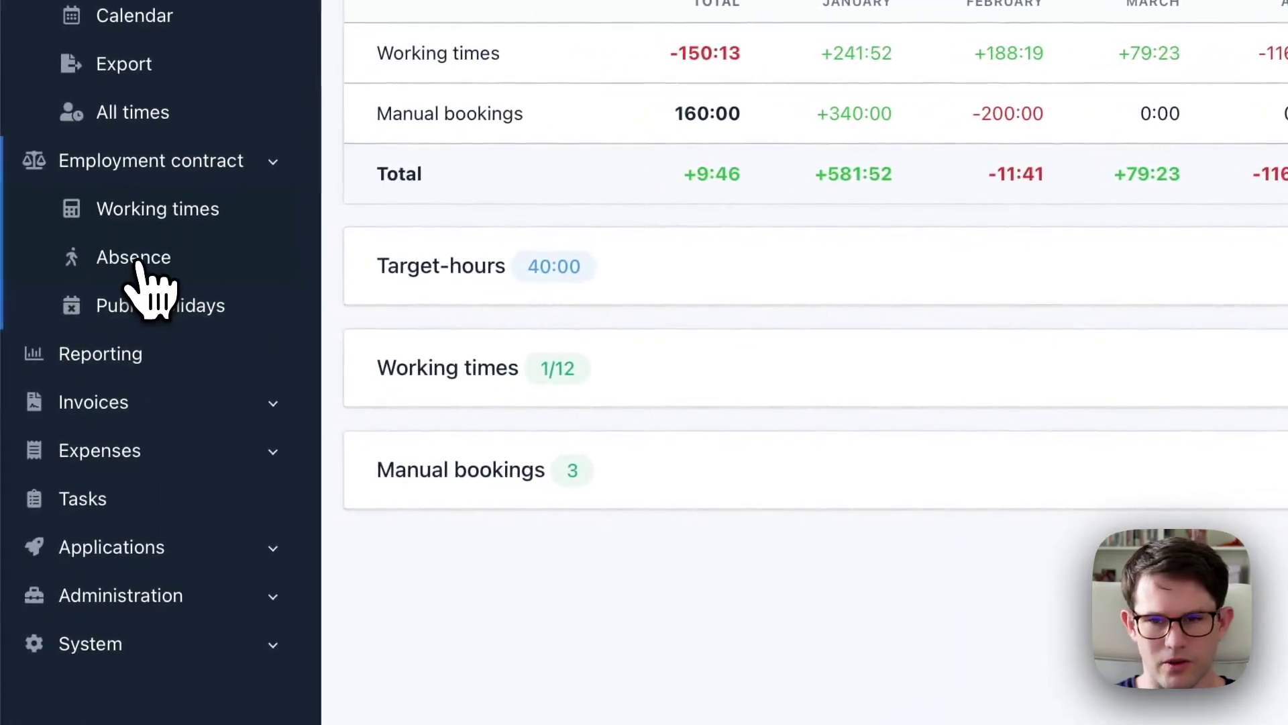
Add a 3:00 time-off absence on 9/4/2023 commented 'Testing Time-Off'
{"action": "left_click", "coordinate": [138, 263]}
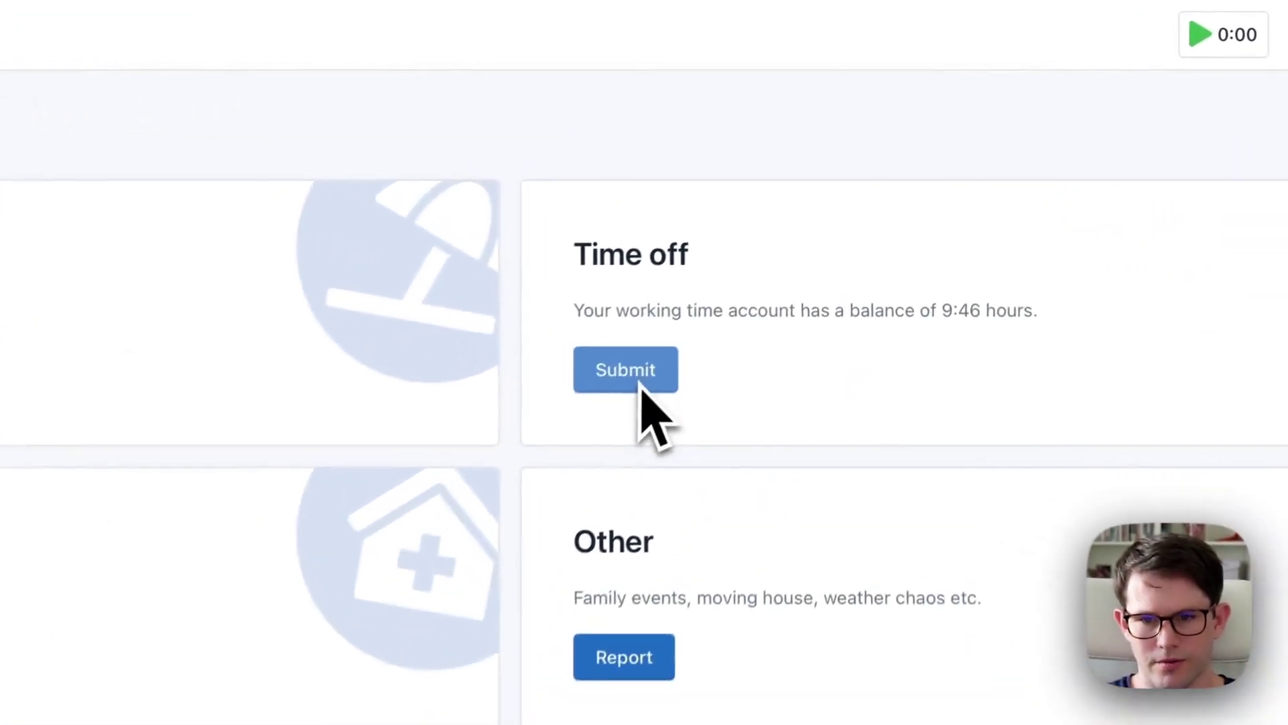
{"action": "left_click", "coordinate": [639, 383]}
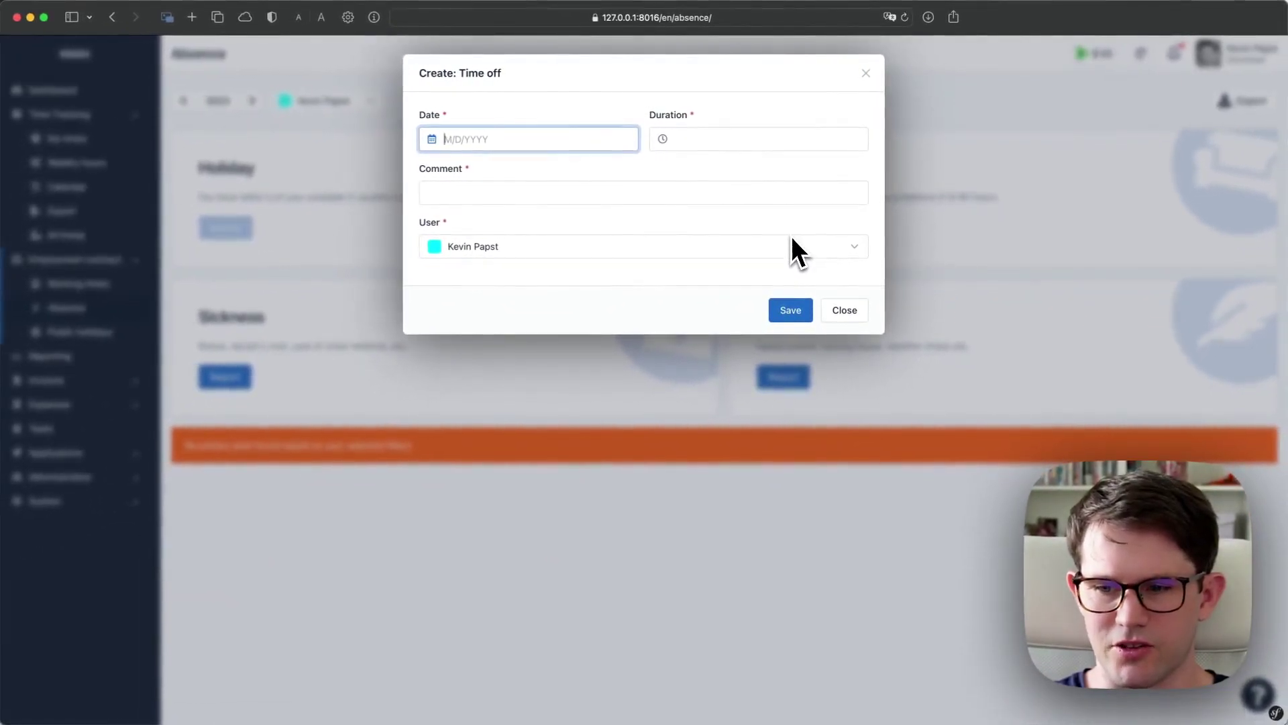
{"action": "left_click", "coordinate": [440, 139]}
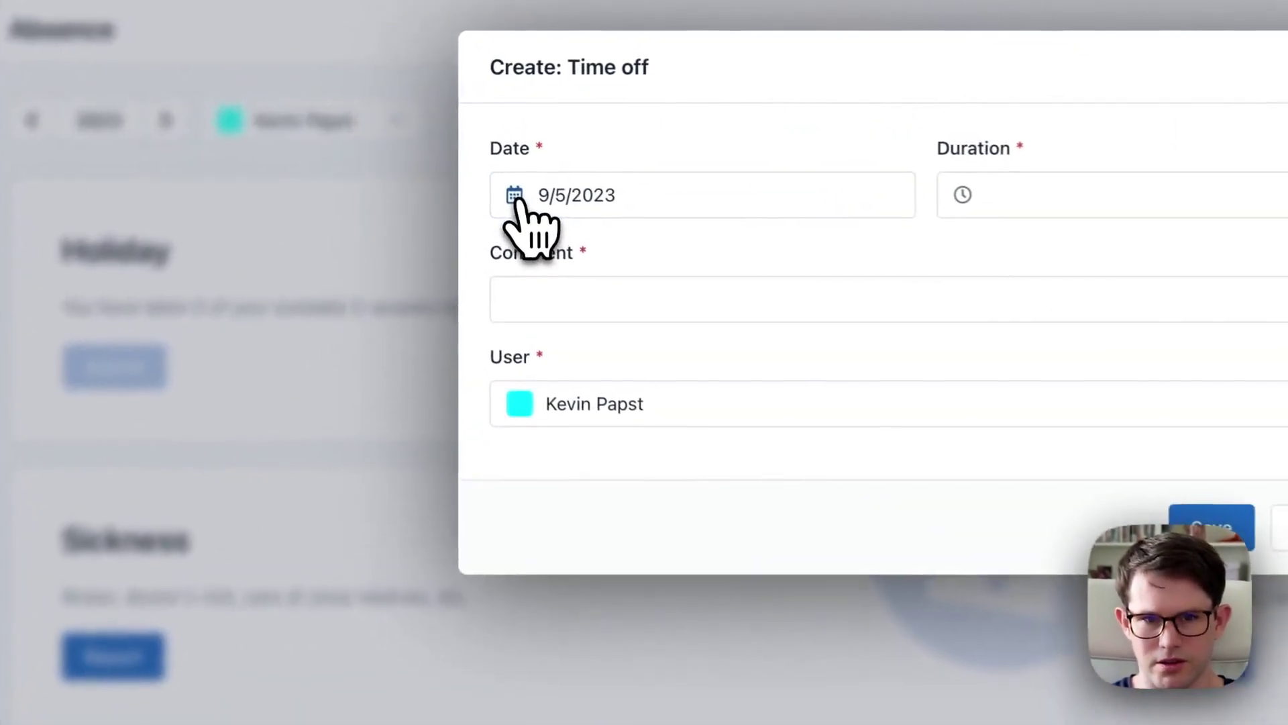
{"action": "left_click", "coordinate": [604, 195]}
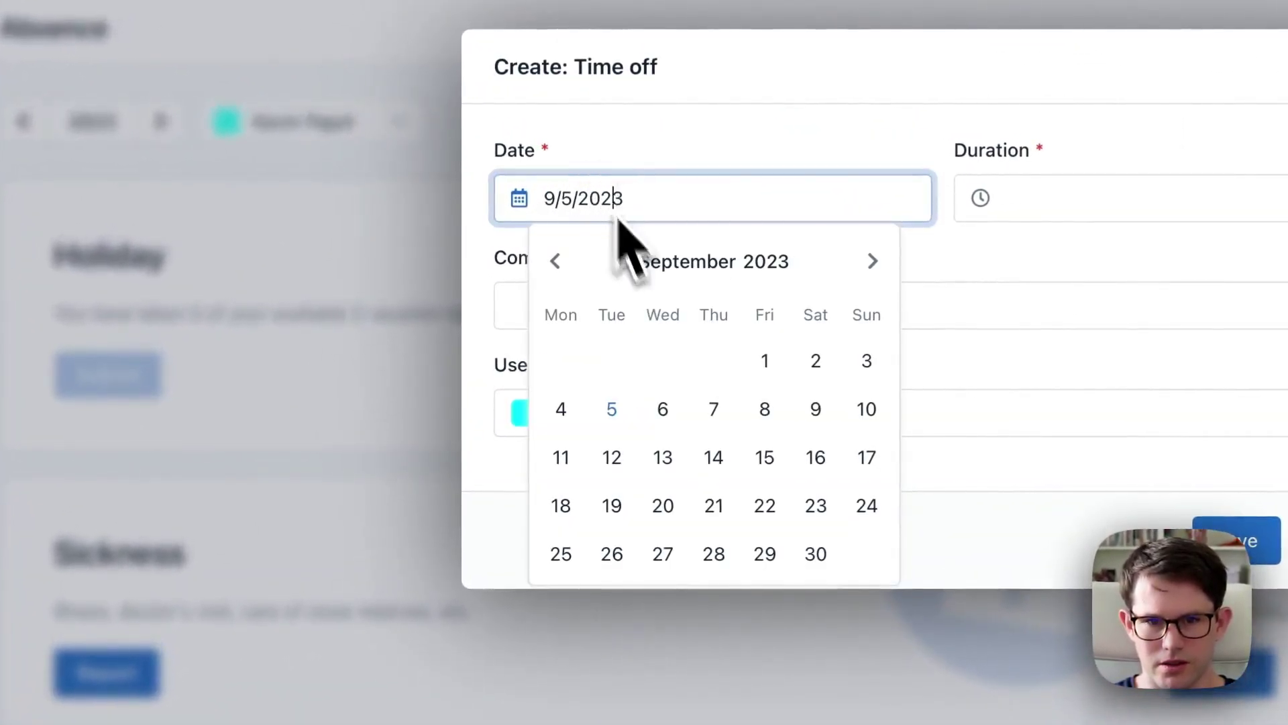
{"action": "left_click", "coordinate": [564, 410]}
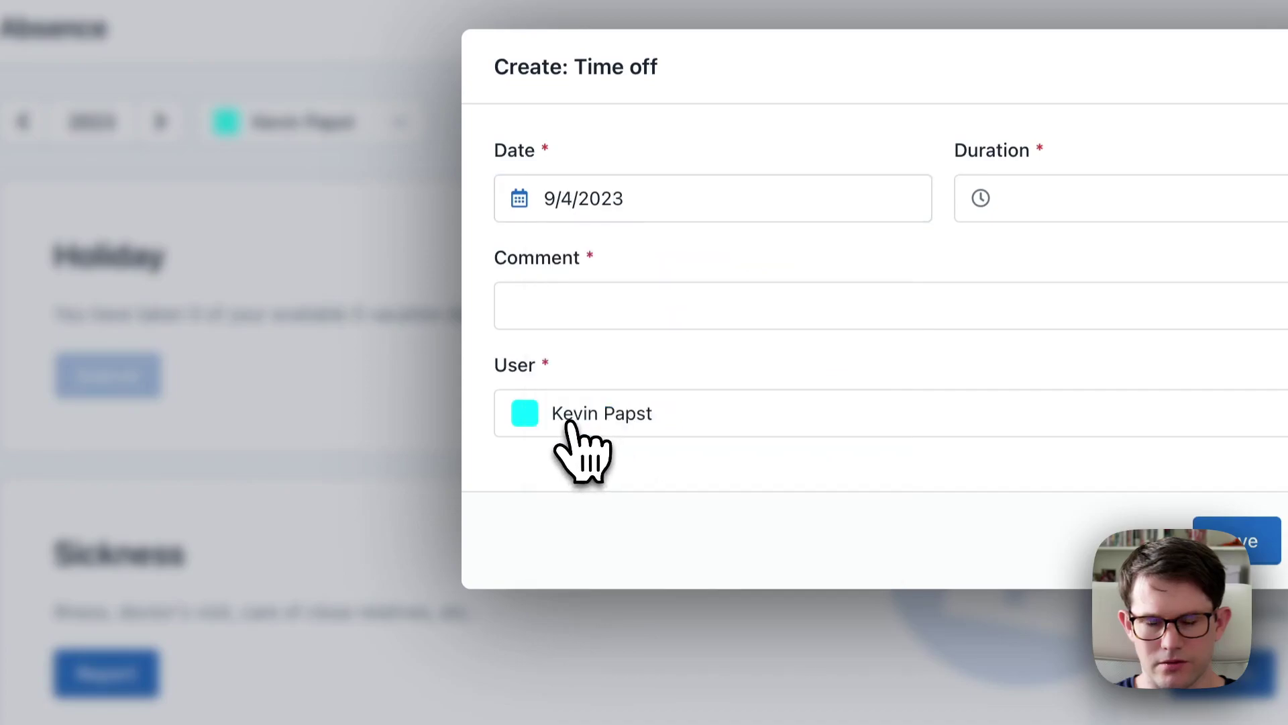
{"action": "left_click", "coordinate": [704, 306]}
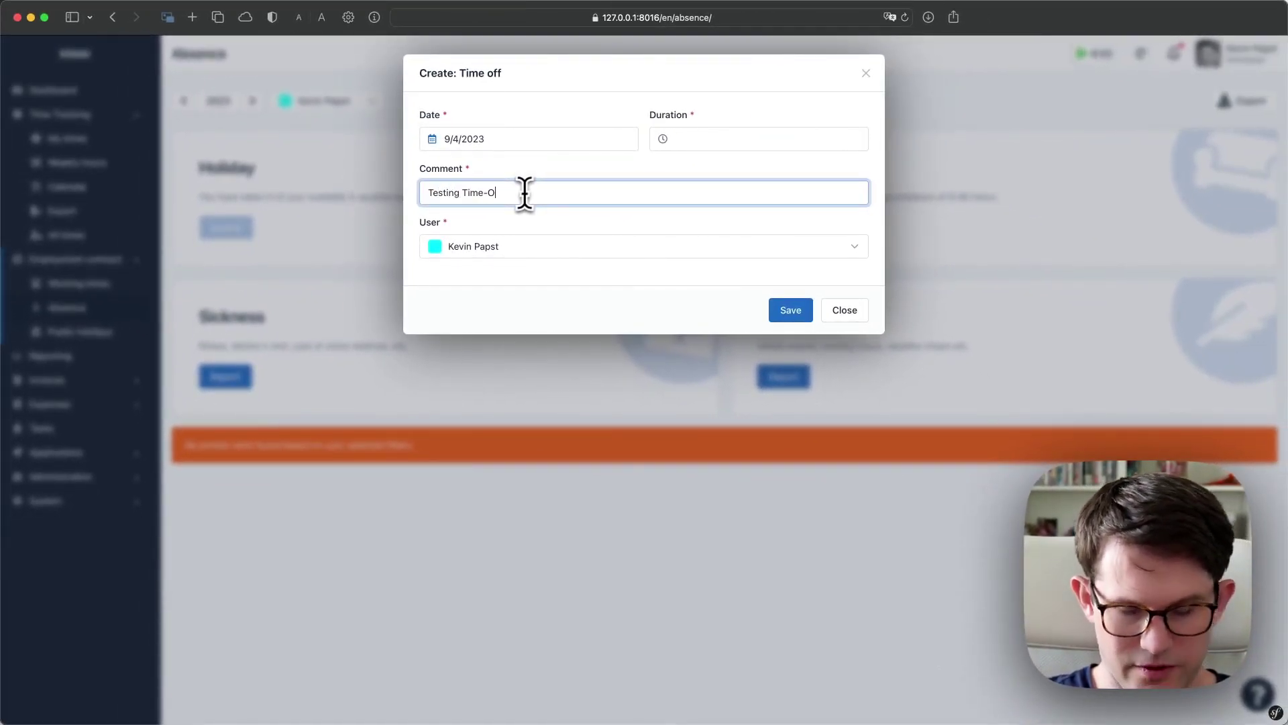
{"action": "left_click", "coordinate": [676, 141]}
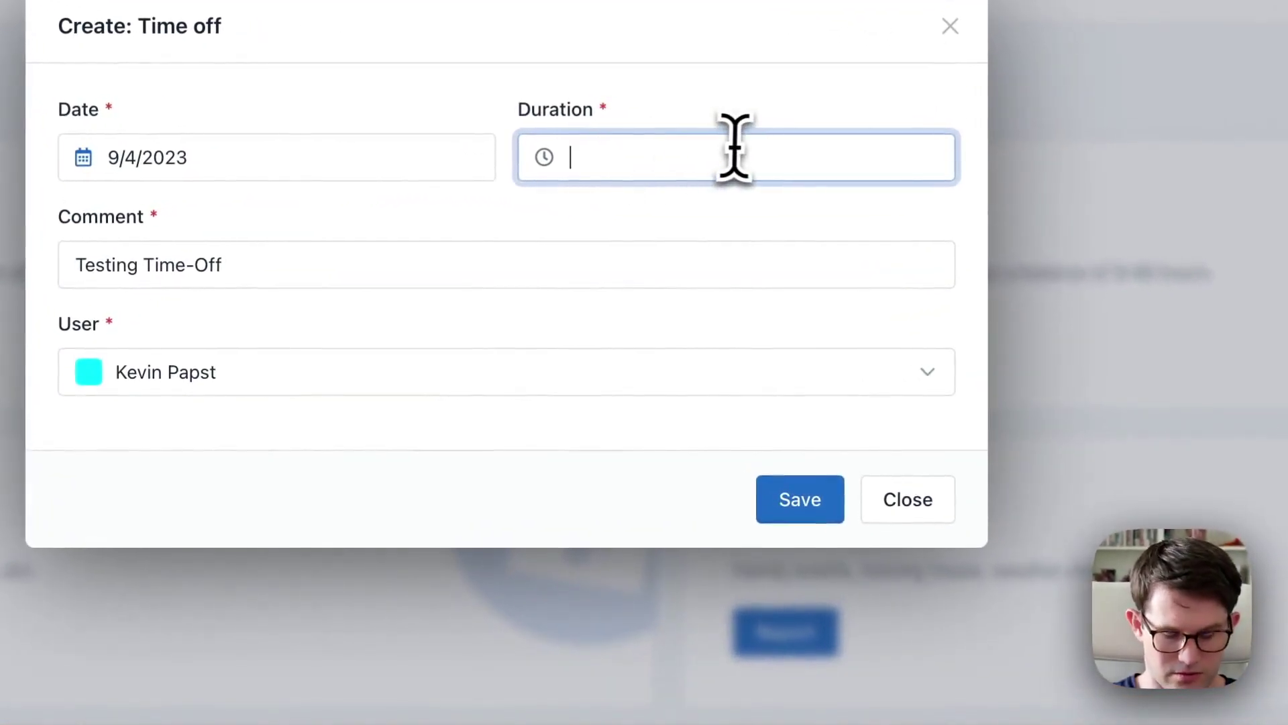
{"action": "type", "text": "3"}
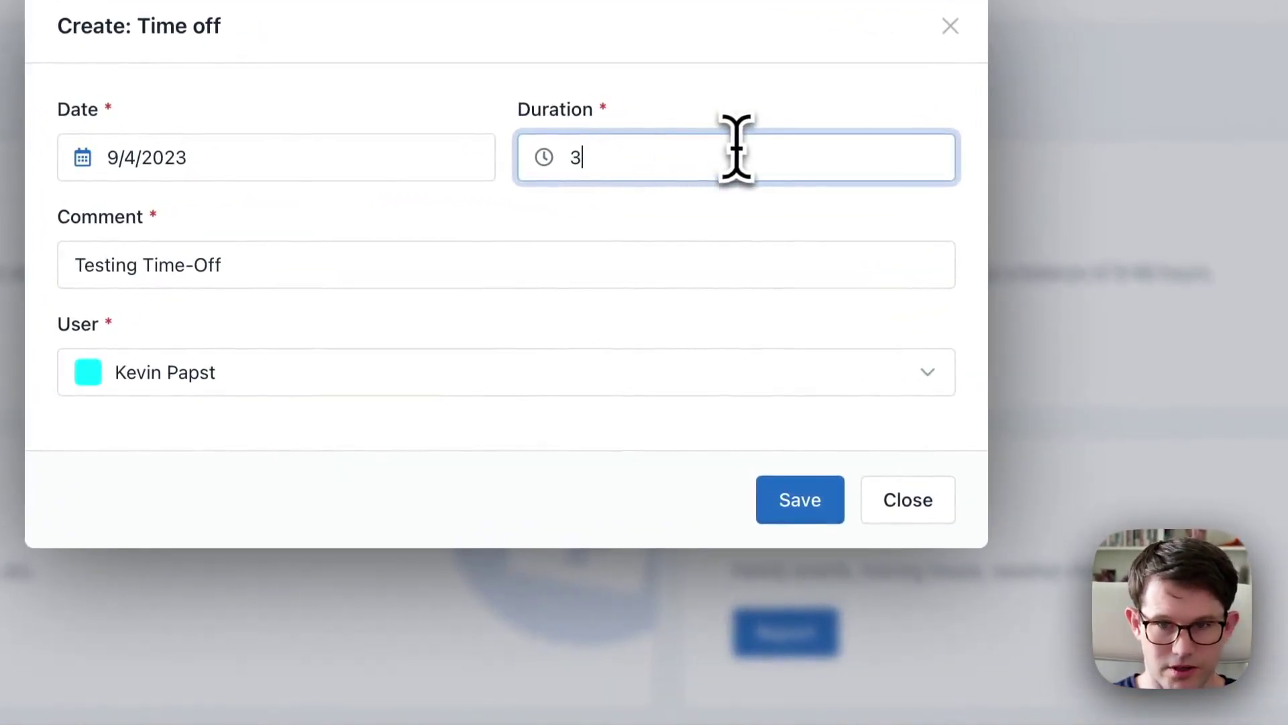
{"action": "left_click", "coordinate": [798, 516]}
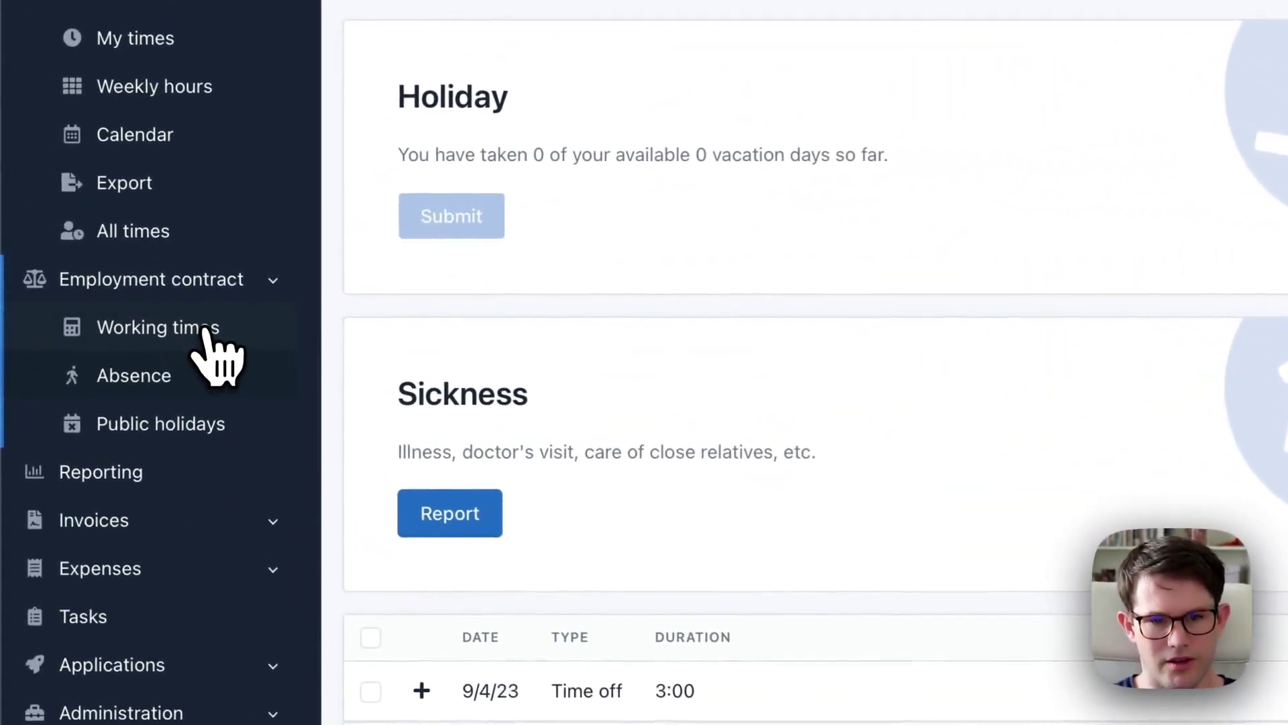
Open the Working times overview showing September 4 with the 3:00 time-off
{"action": "left_click", "coordinate": [210, 332]}
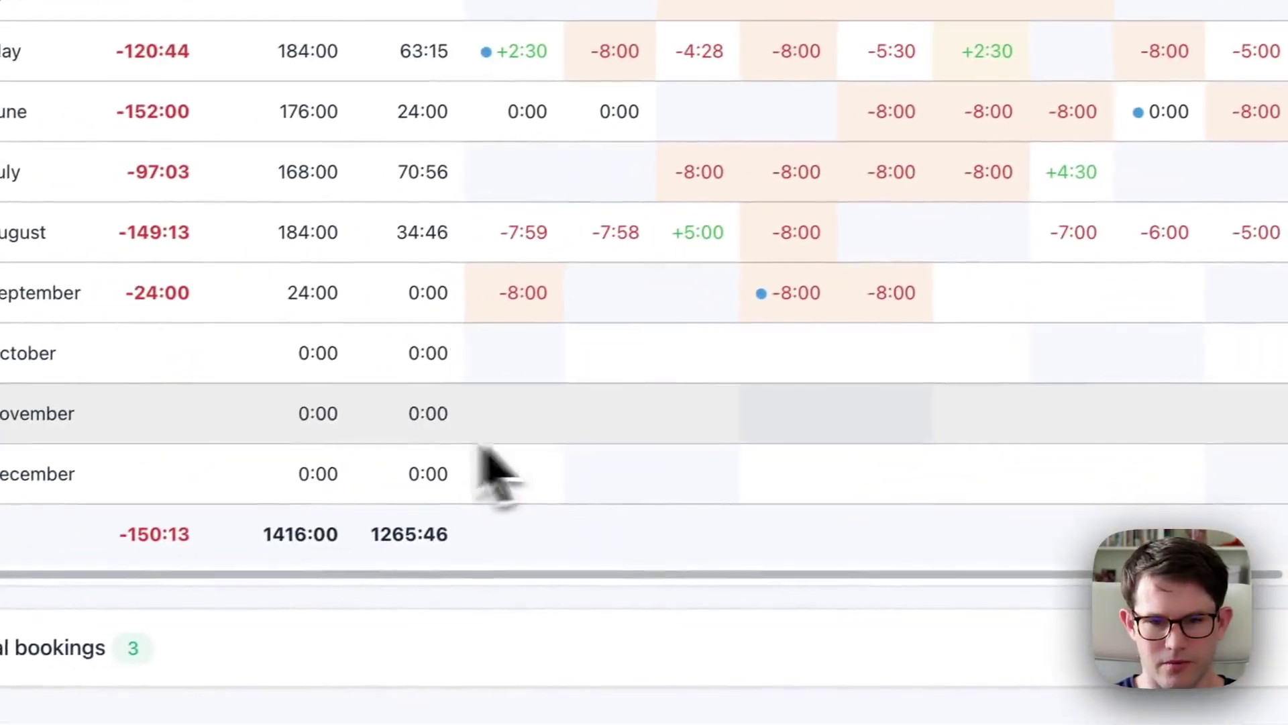
{"action": "mouse_move", "coordinate": [771, 291]}
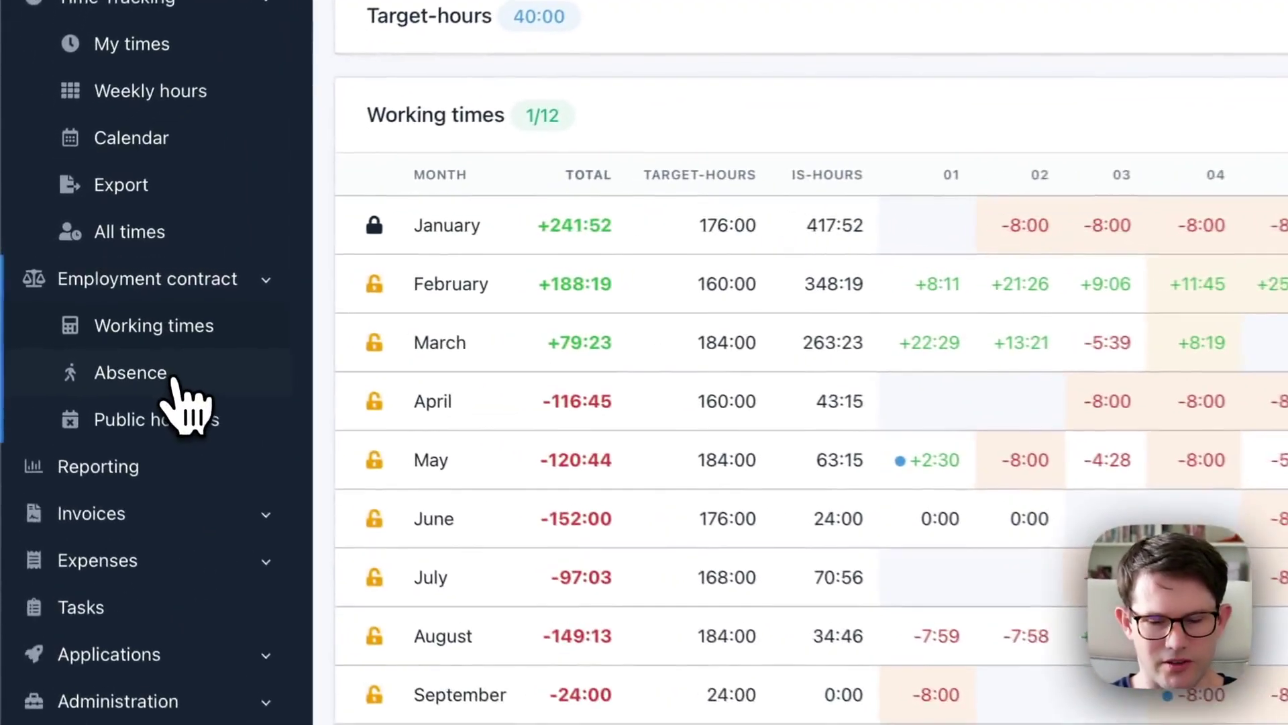
Report sickness from 8/28/2023 to 9/3/2023 with the comment 'I had the flue'
{"action": "left_click", "coordinate": [133, 343]}
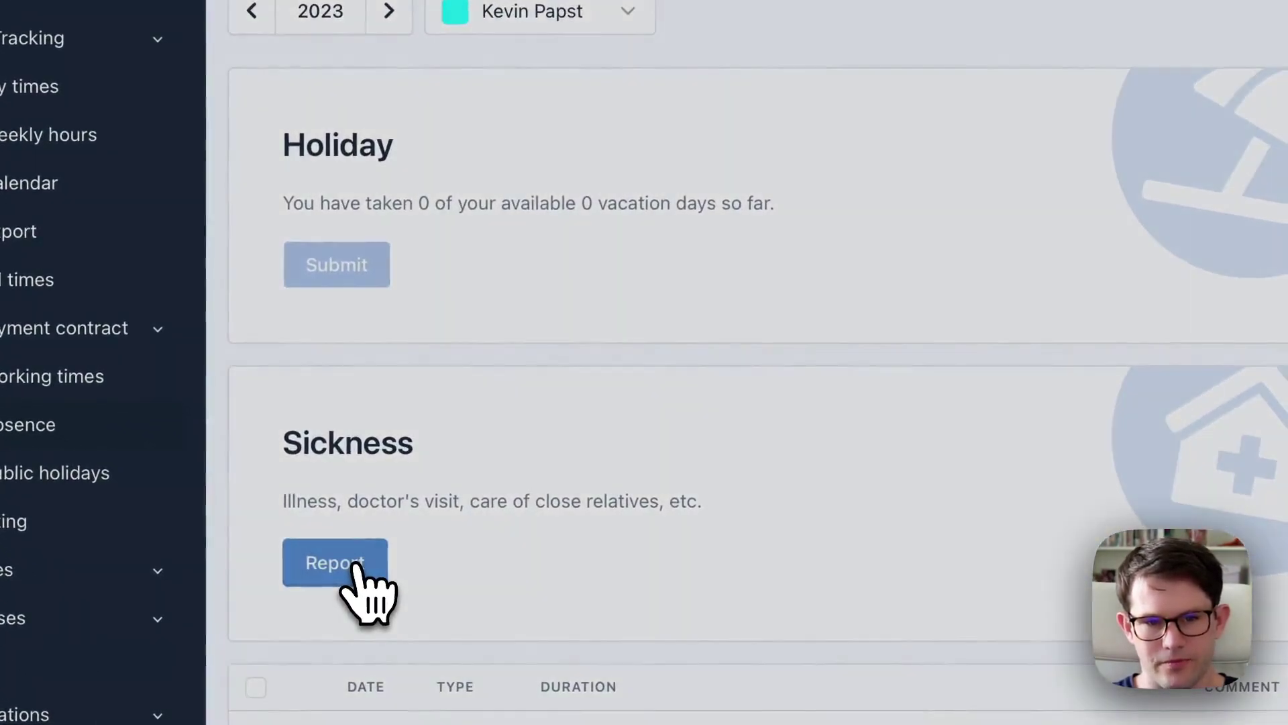
{"action": "left_click", "coordinate": [355, 567]}
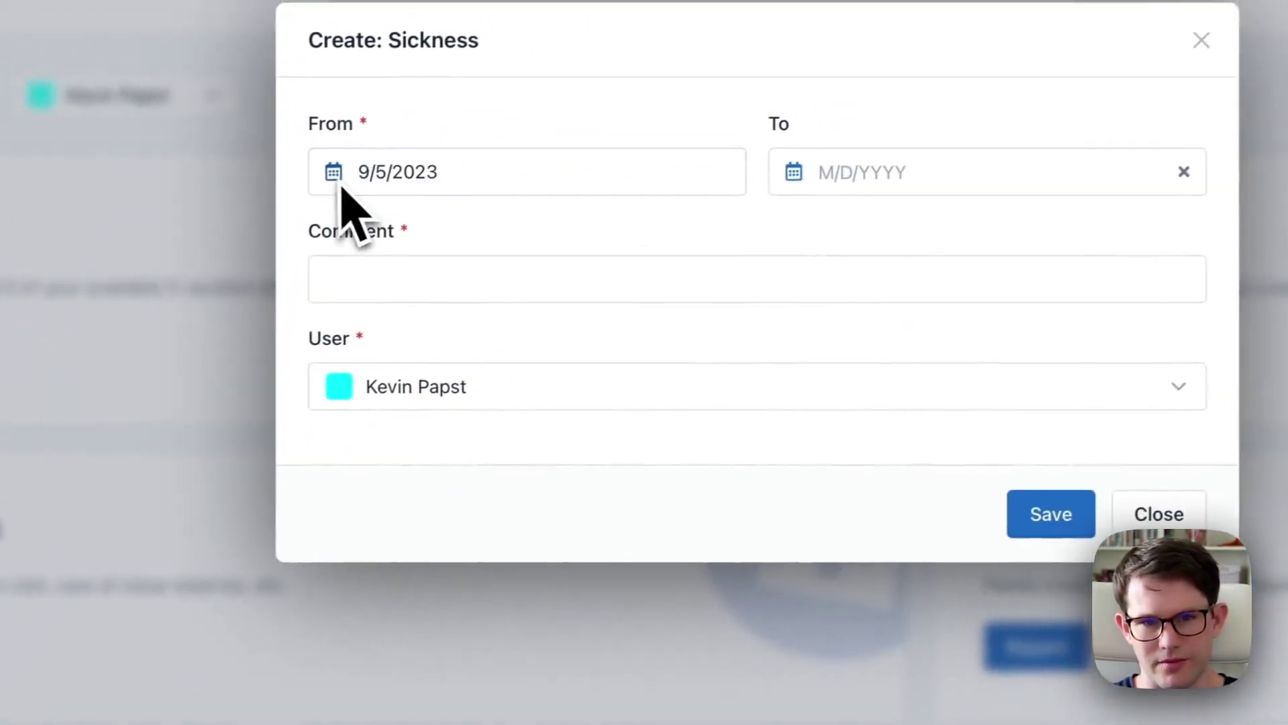
{"action": "left_click", "coordinate": [388, 170]}
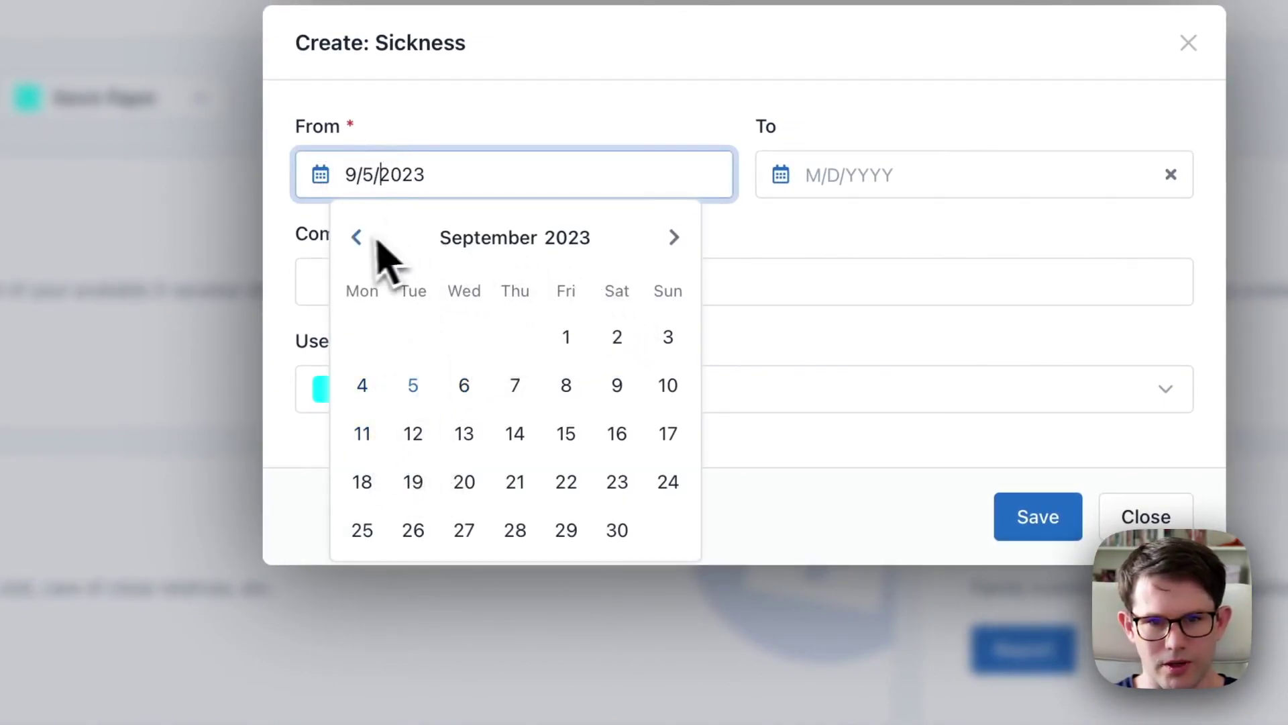
{"action": "left_click", "coordinate": [356, 237]}
{"action": "left_click", "coordinate": [368, 530]}
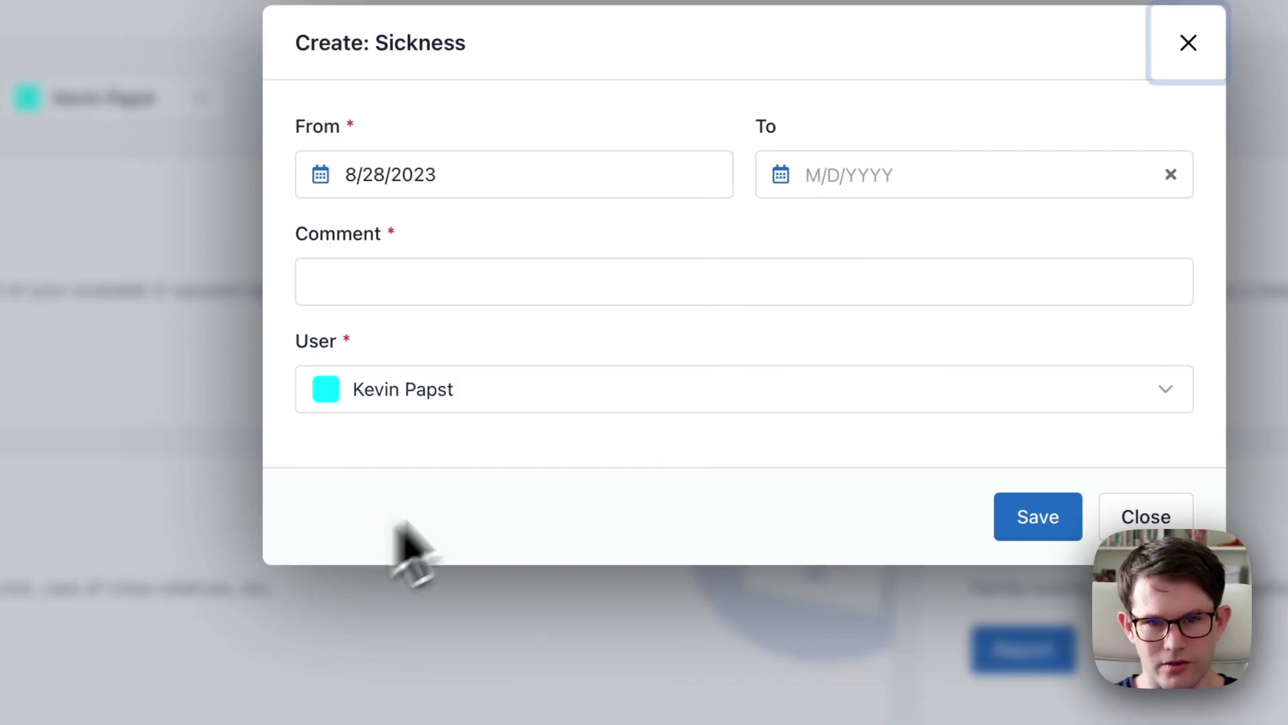
{"action": "left_click", "coordinate": [958, 179]}
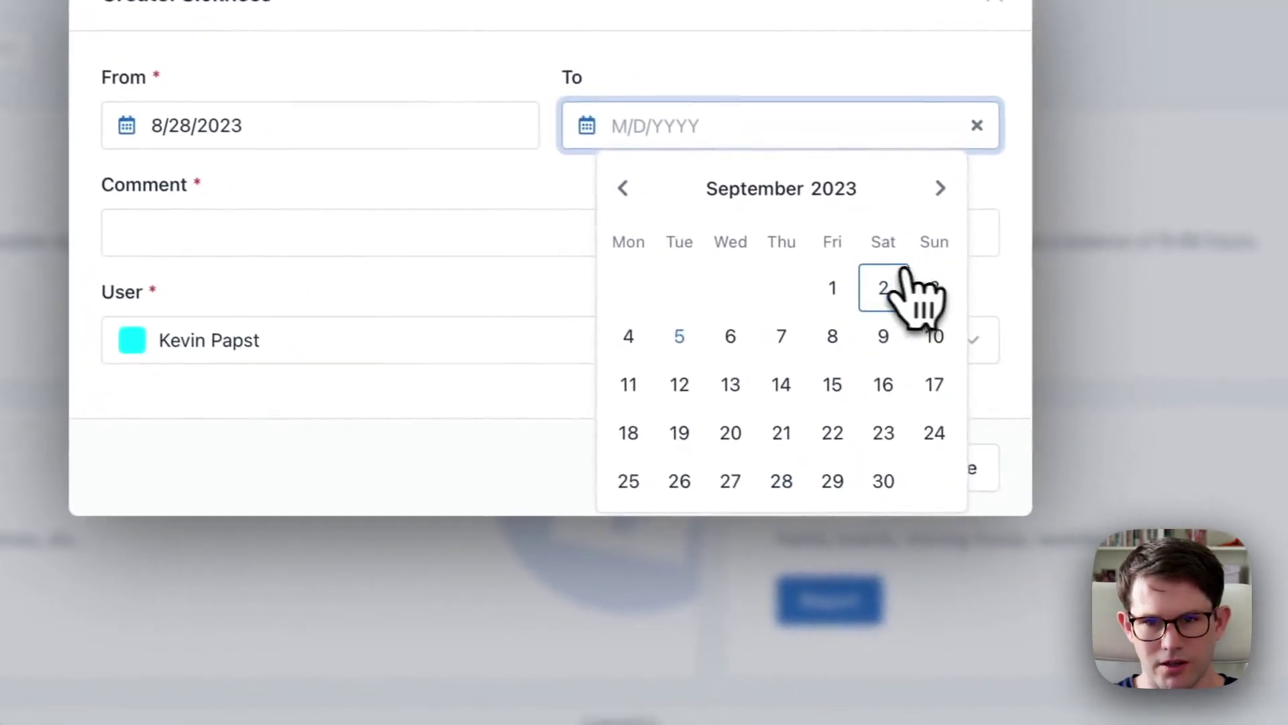
{"action": "left_click", "coordinate": [932, 288]}
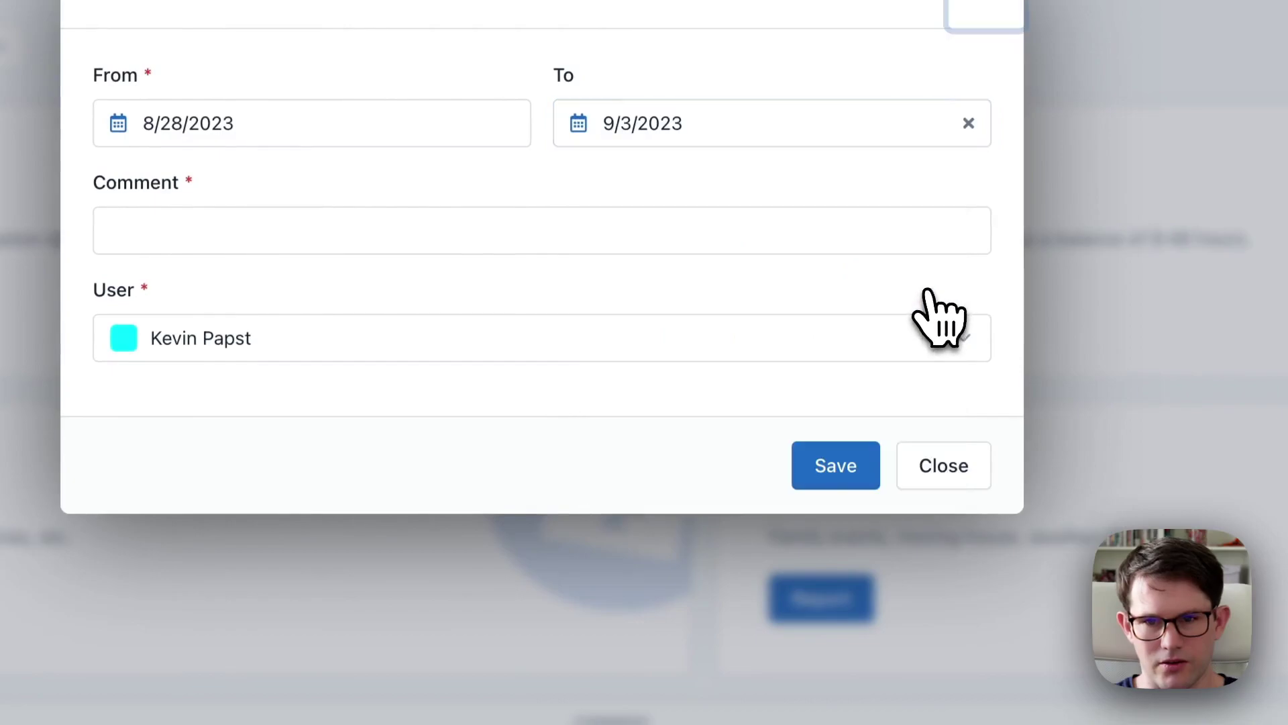
{"action": "left_click", "coordinate": [194, 232]}
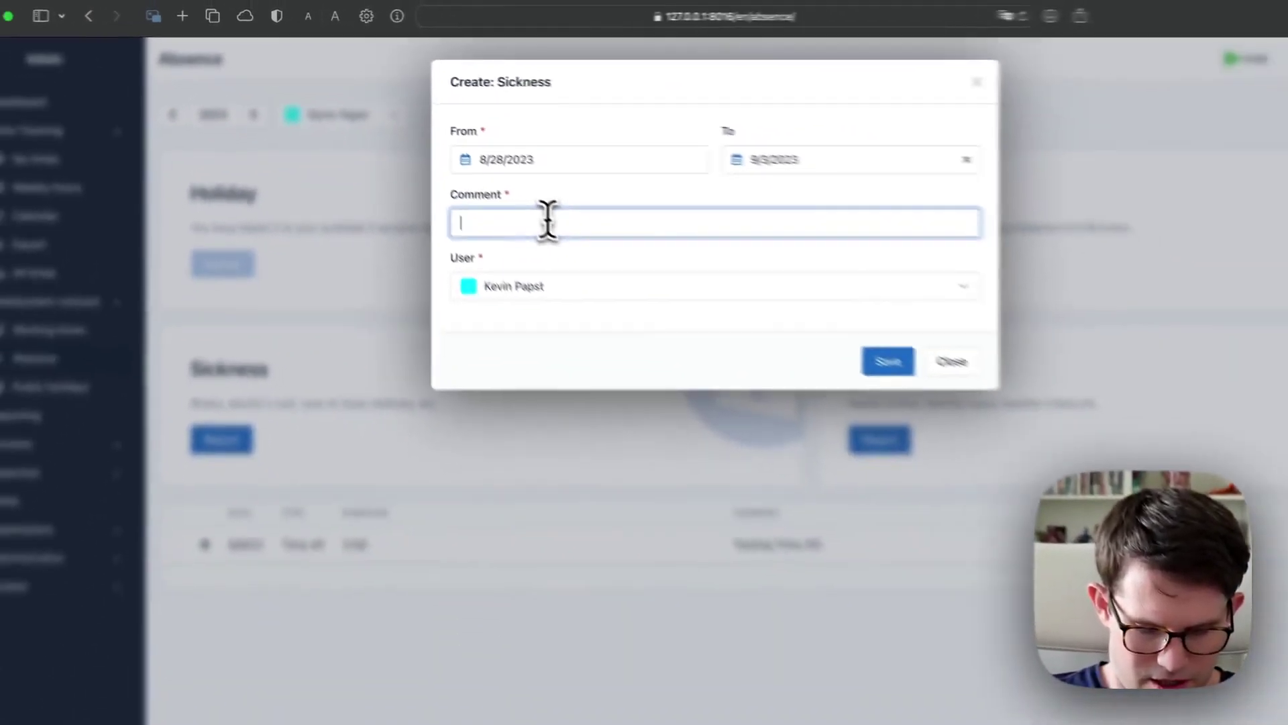
{"action": "type", "text": "I had the flue"}
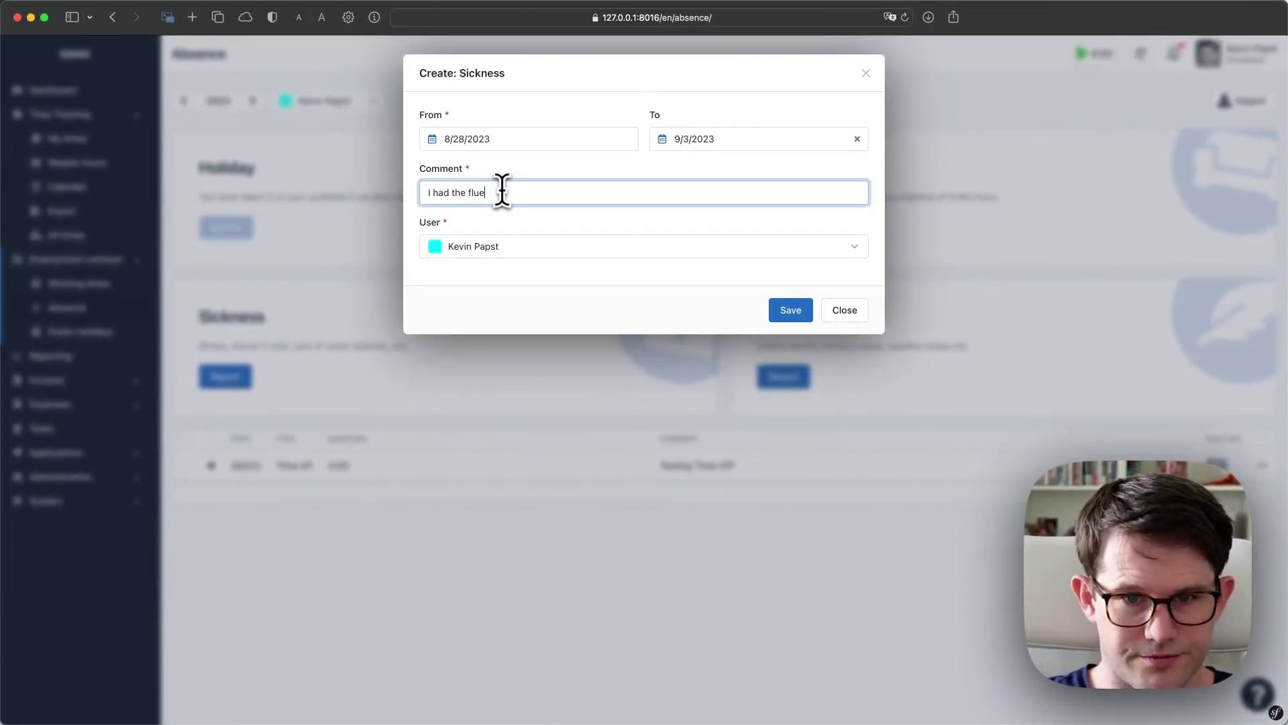
{"action": "left_click", "coordinate": [792, 308]}
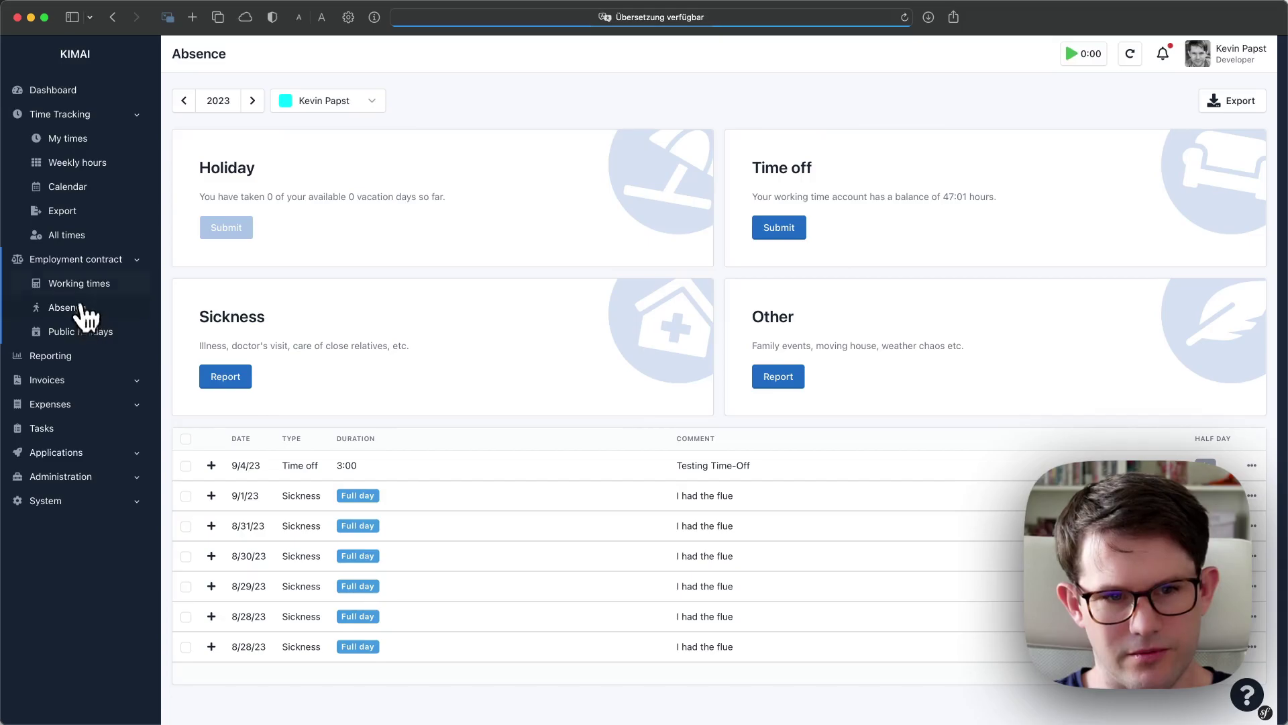
Open Working times, expand the monthly table and inspect the August sickness days
{"action": "left_click", "coordinate": [77, 285]}
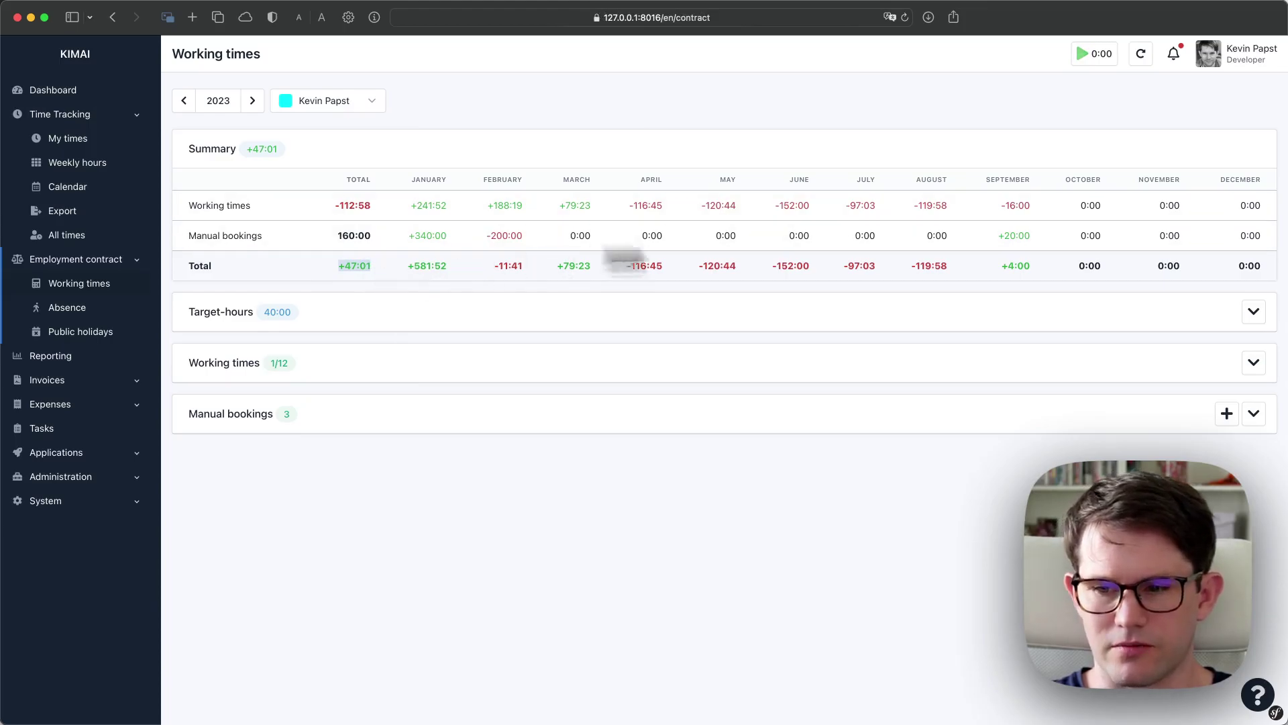
{"action": "left_click", "coordinate": [1253, 363]}
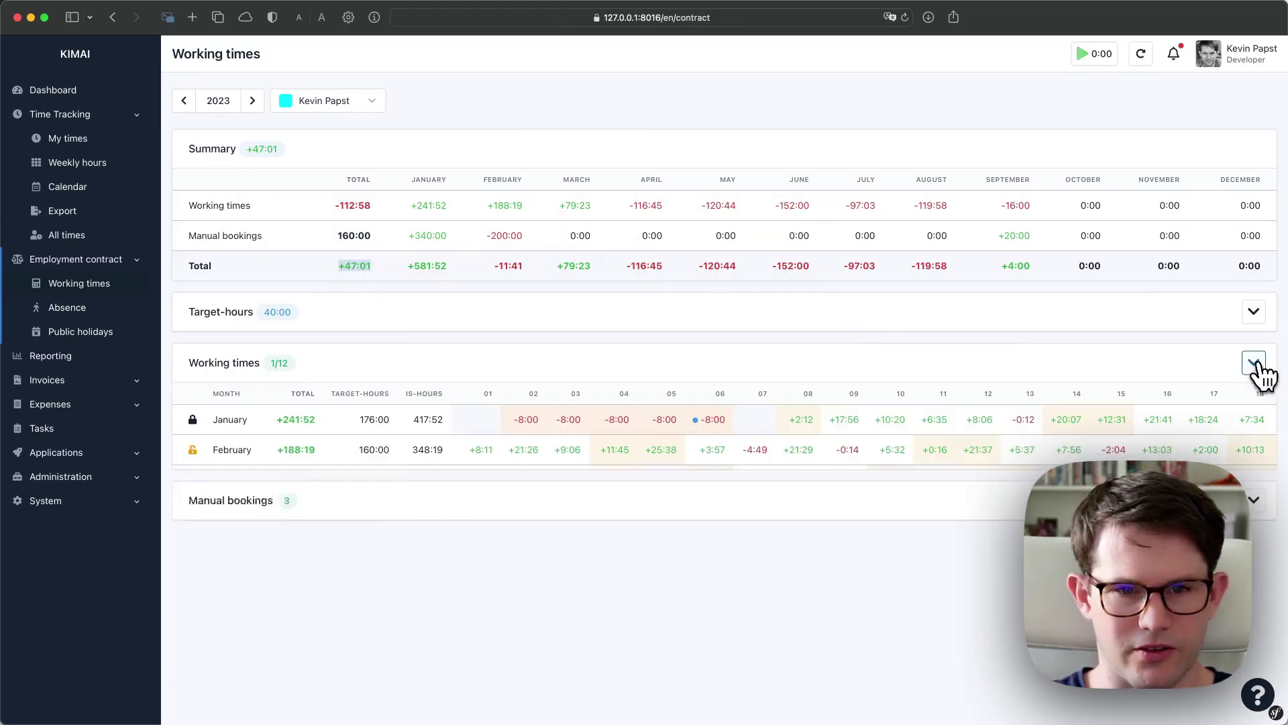
{"action": "scroll", "coordinate": [1252, 365], "scroll_direction": "down", "scroll_amount": 3}
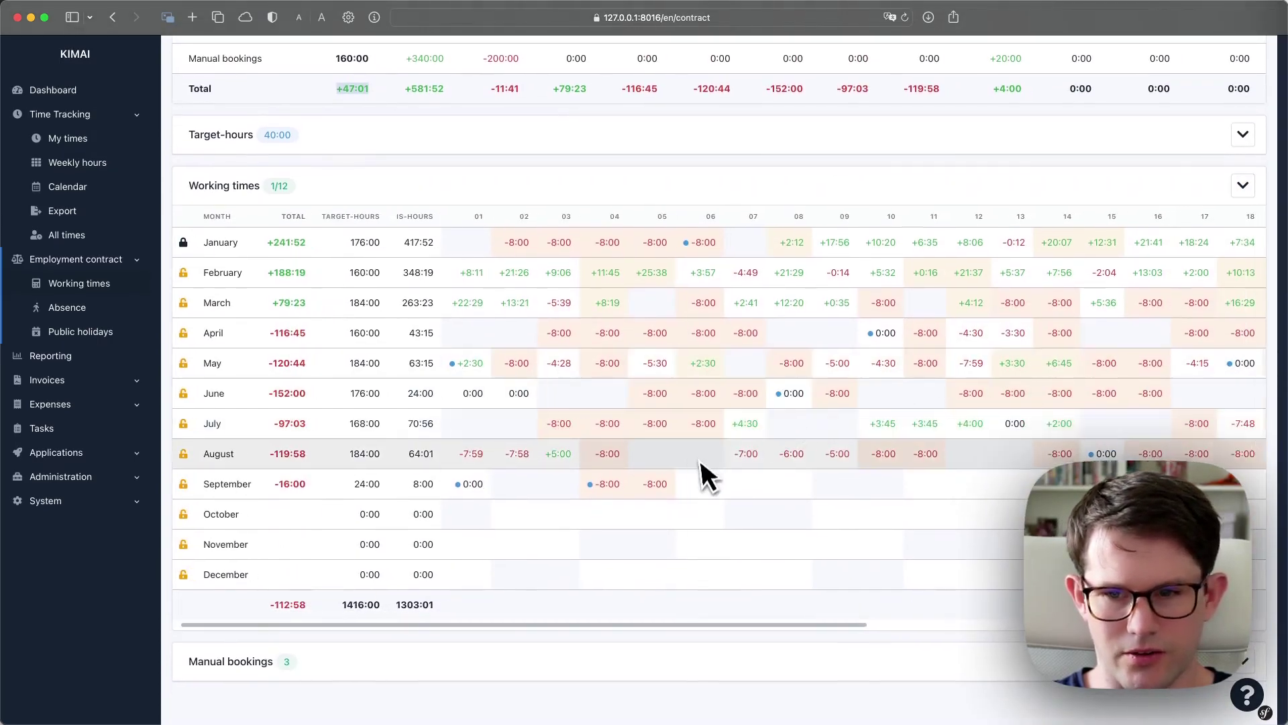
{"action": "scroll", "coordinate": [700, 463], "scroll_direction": "right", "scroll_amount": 10}
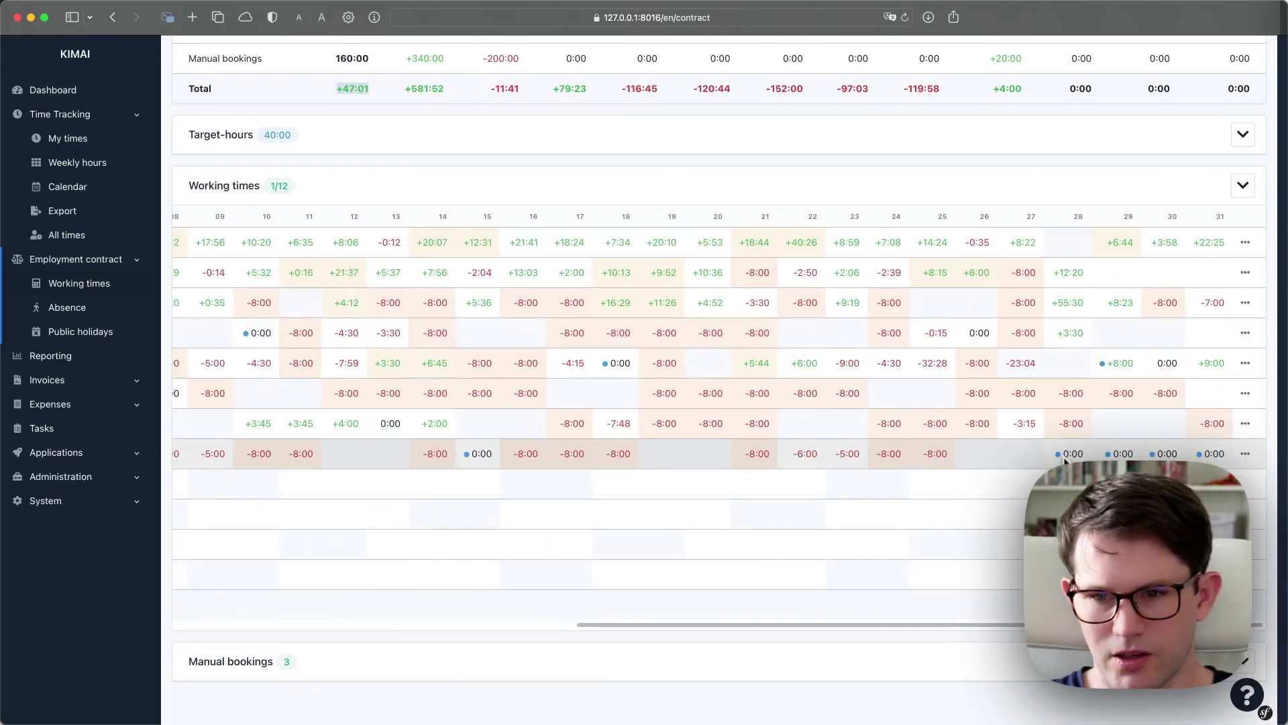
{"action": "mouse_move", "coordinate": [1065, 462]}
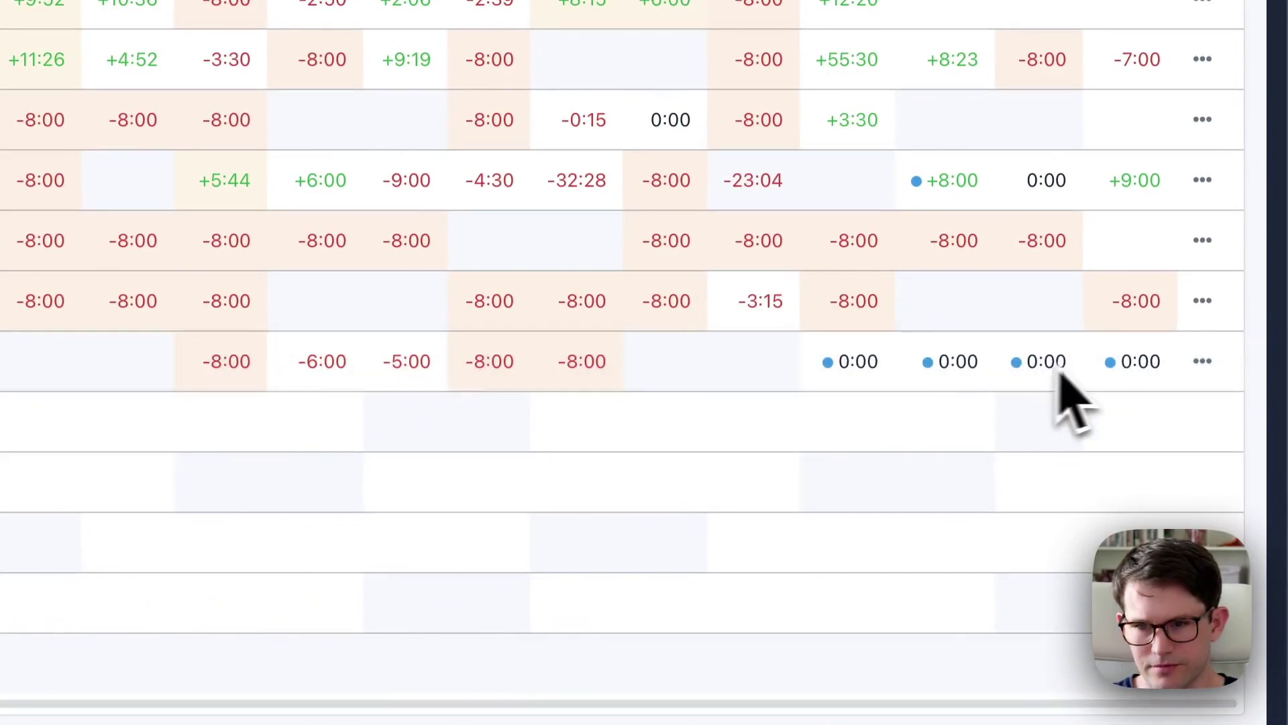
{"action": "mouse_move", "coordinate": [1119, 372]}
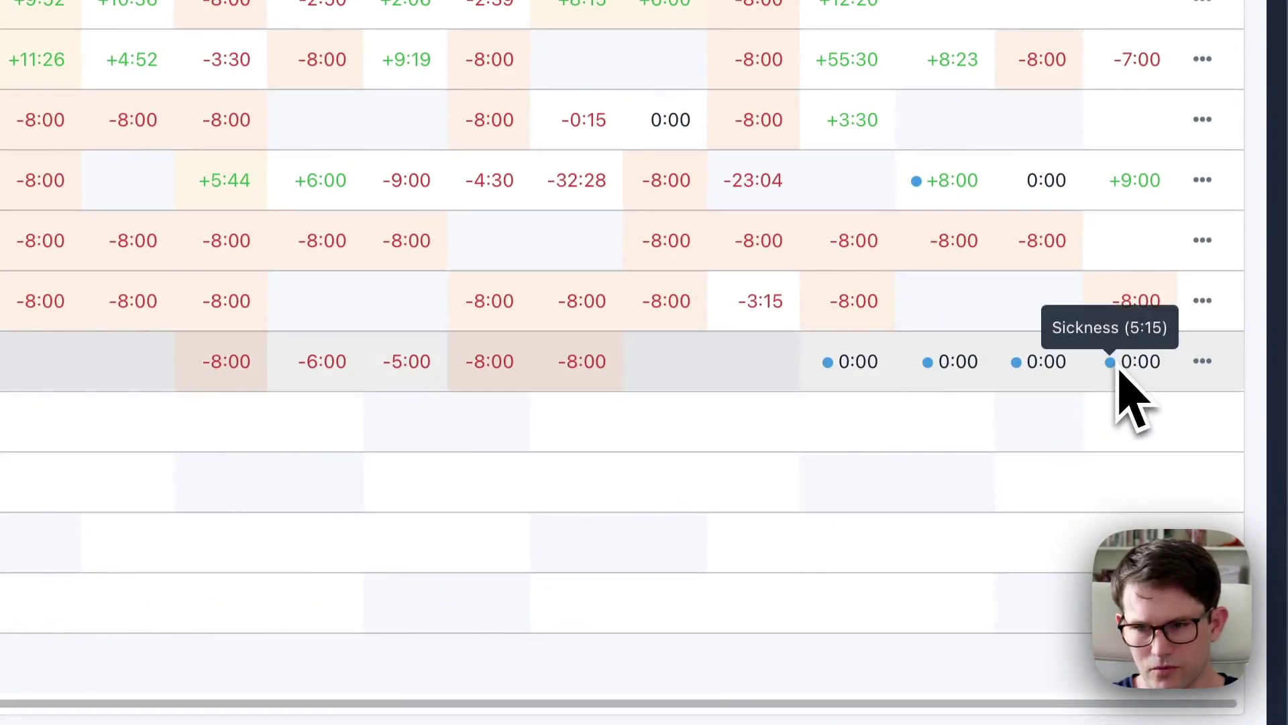
{"action": "mouse_move", "coordinate": [1020, 374]}
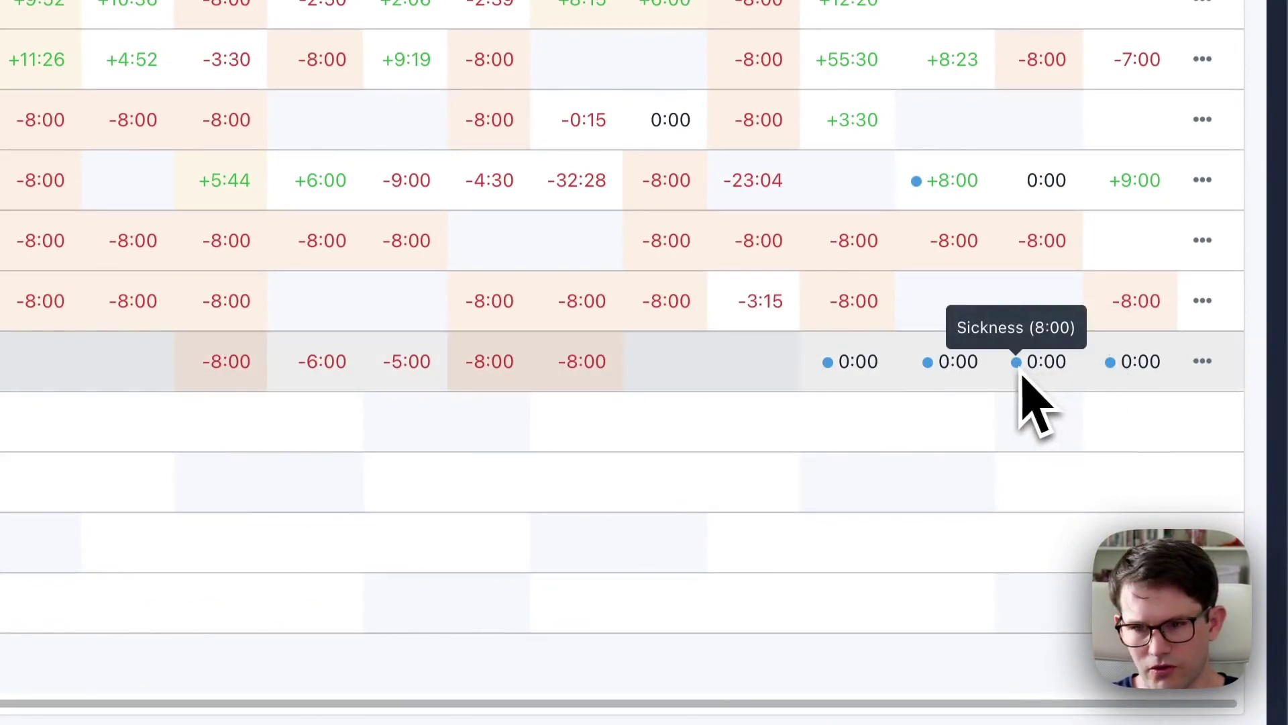
{"action": "mouse_move", "coordinate": [939, 376]}
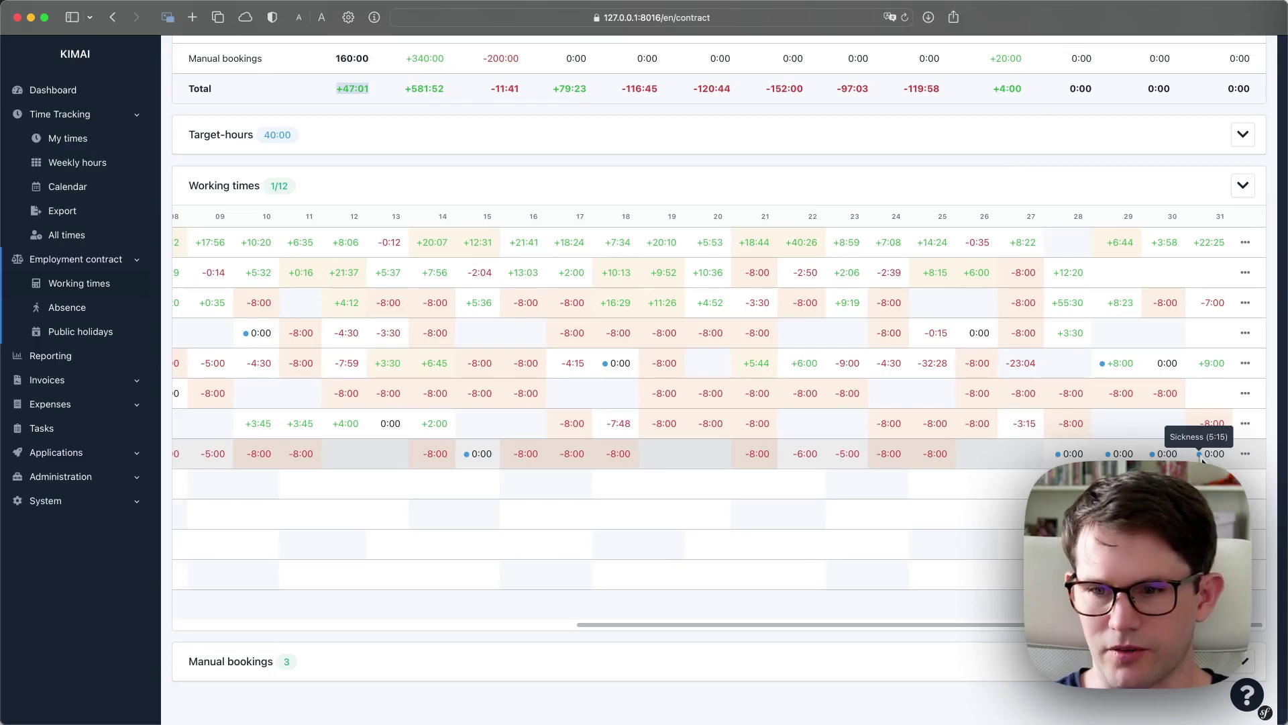
{"action": "scroll", "coordinate": [1202, 461], "scroll_direction": "left", "scroll_amount": 10}
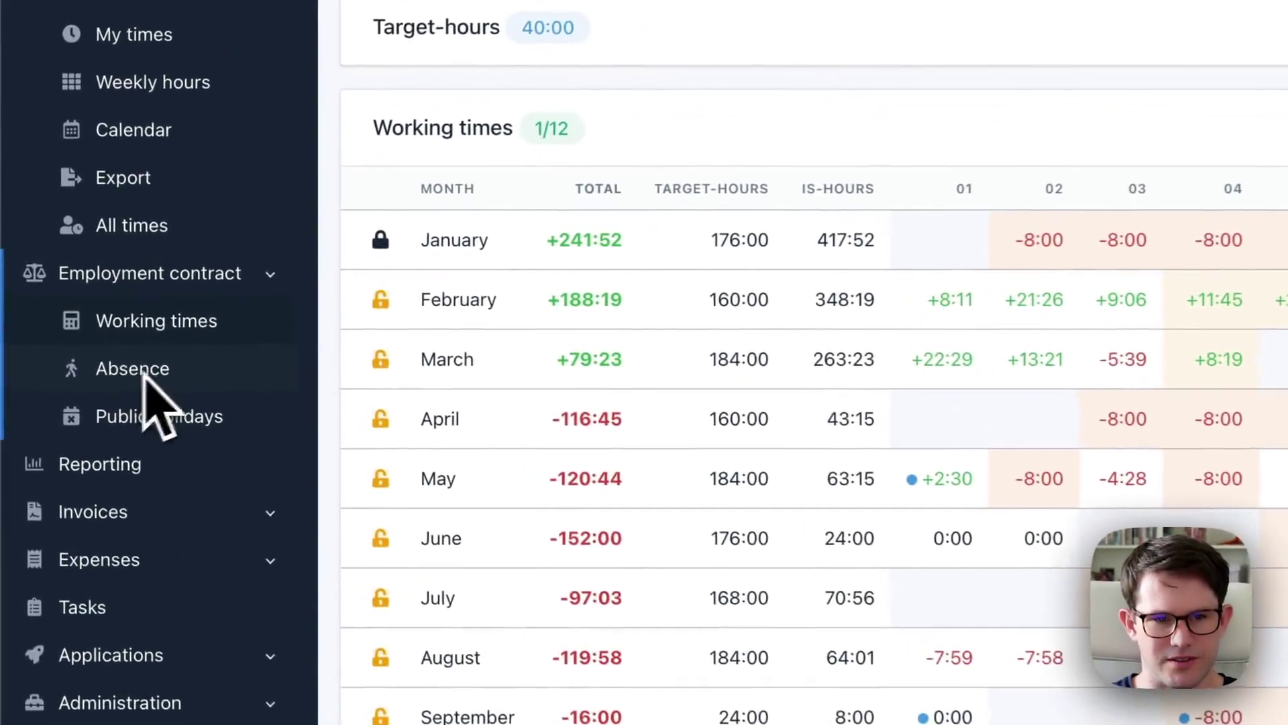
Enter 30 as Holidays per year in the user's employment contract settings
{"action": "left_click", "coordinate": [142, 373]}
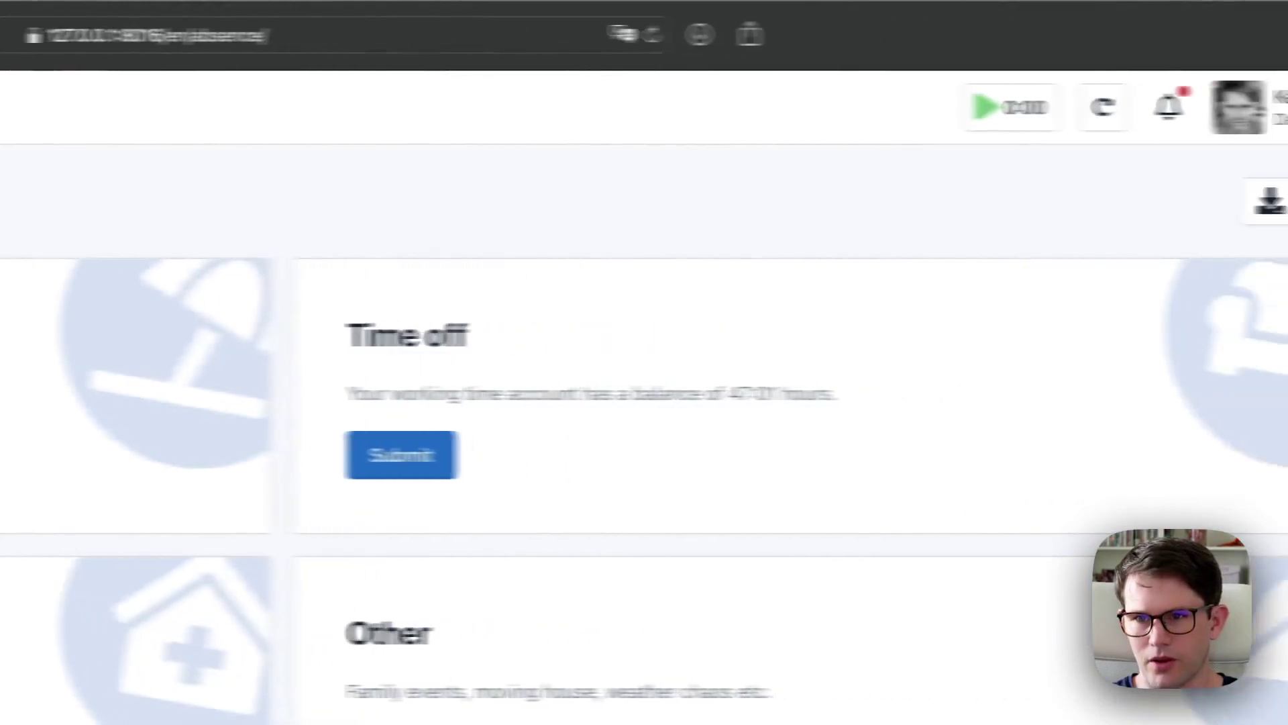
{"action": "left_click", "coordinate": [1201, 108]}
{"action": "left_click", "coordinate": [1148, 215]}
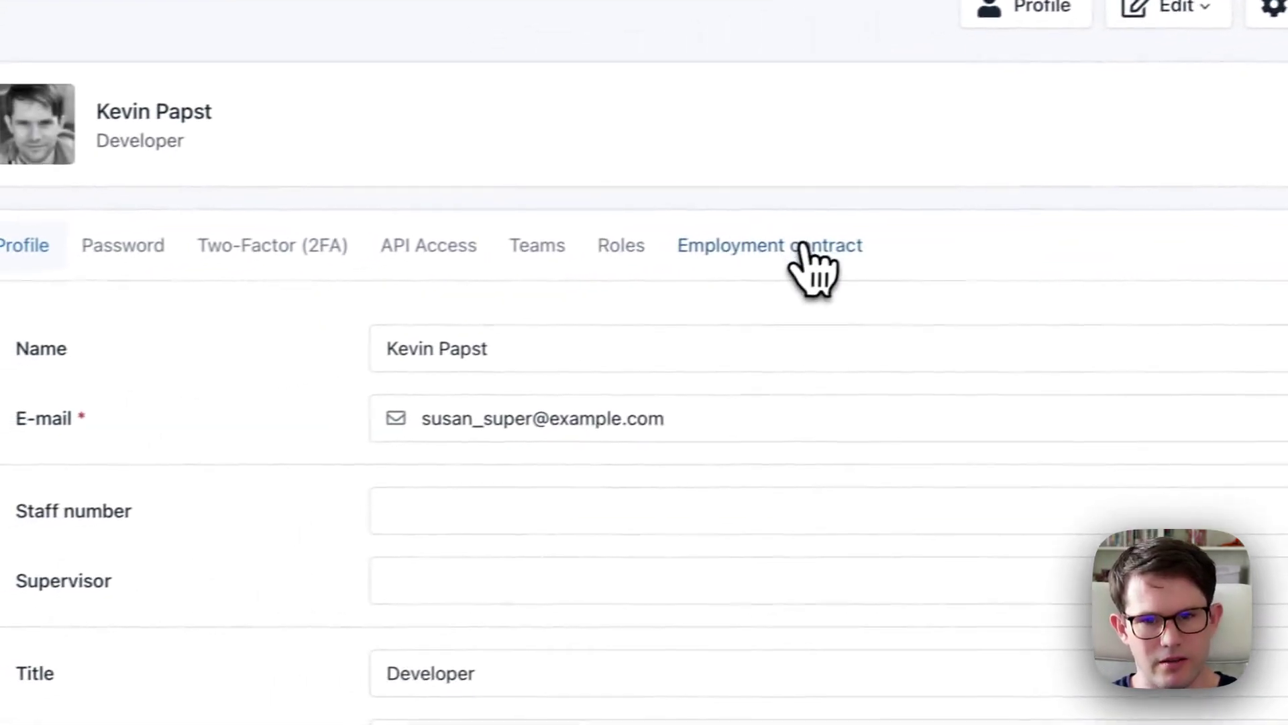
{"action": "left_click", "coordinate": [803, 247]}
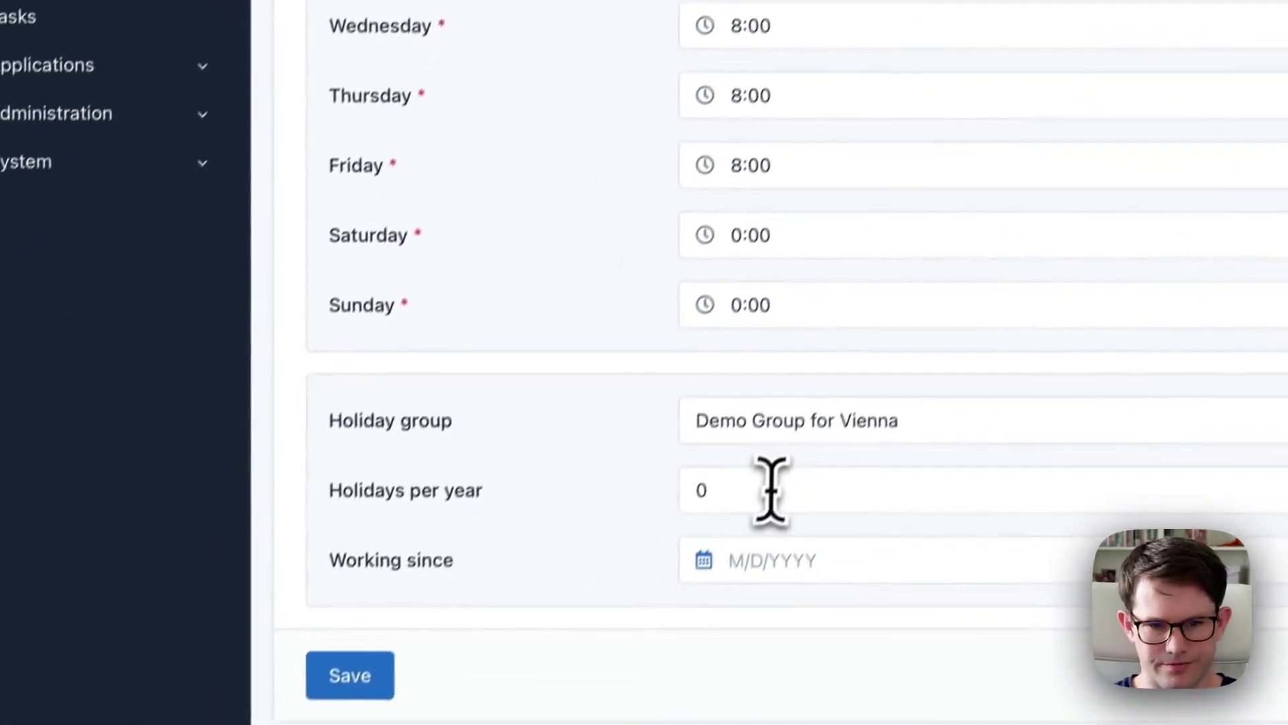
{"action": "left_click", "coordinate": [771, 490]}
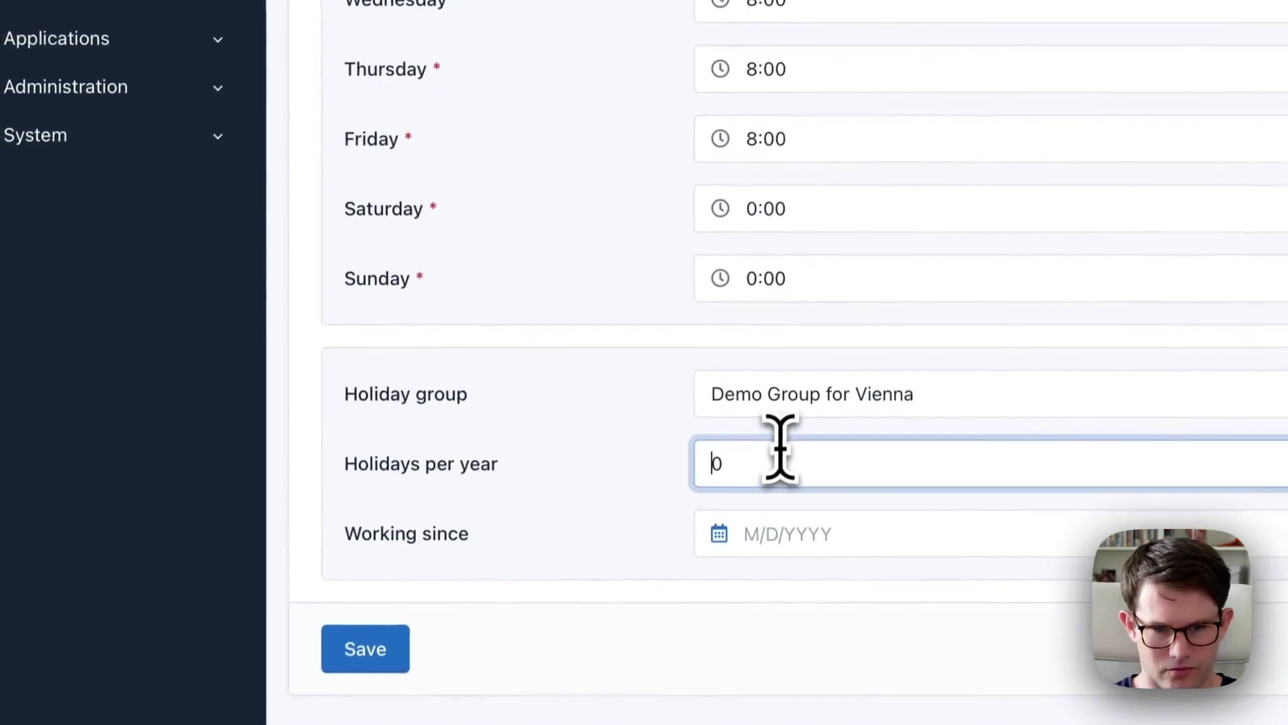
{"action": "type", "text": "3"}
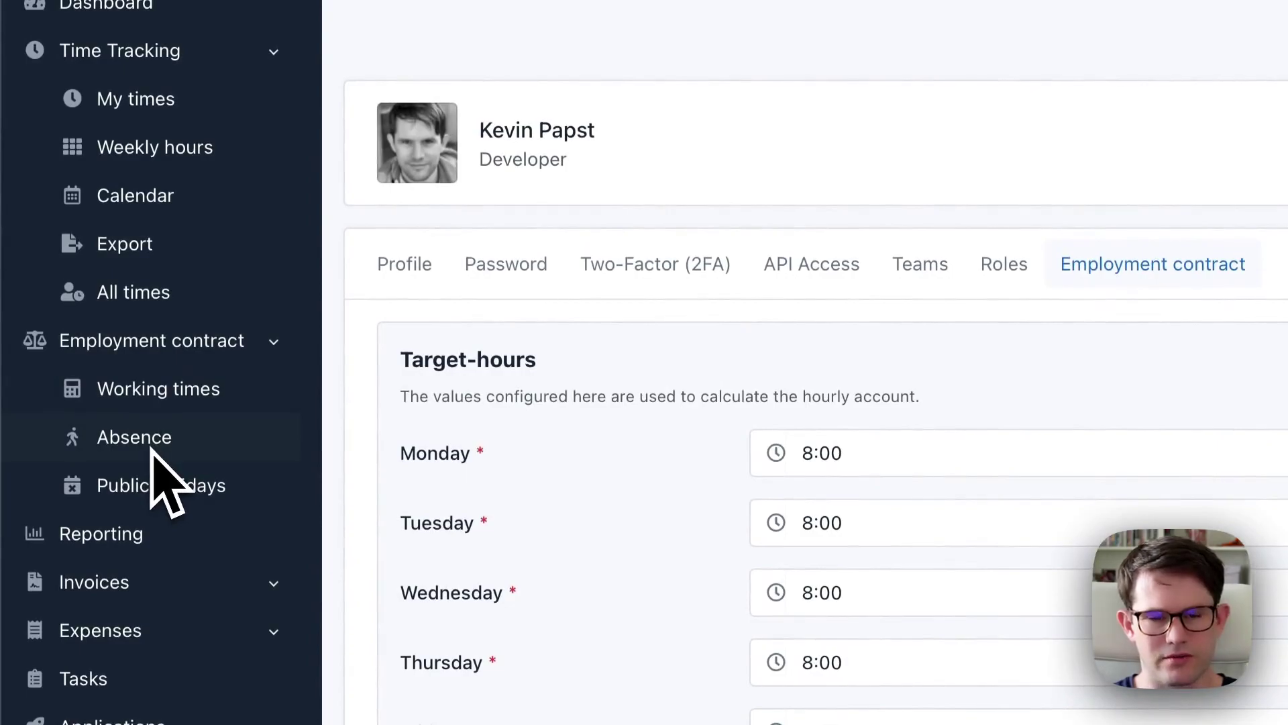
Add a Holiday absence from September 18 to September 30, 2023, commented 'Wanna fly to the beach'
{"action": "left_click", "coordinate": [152, 446]}
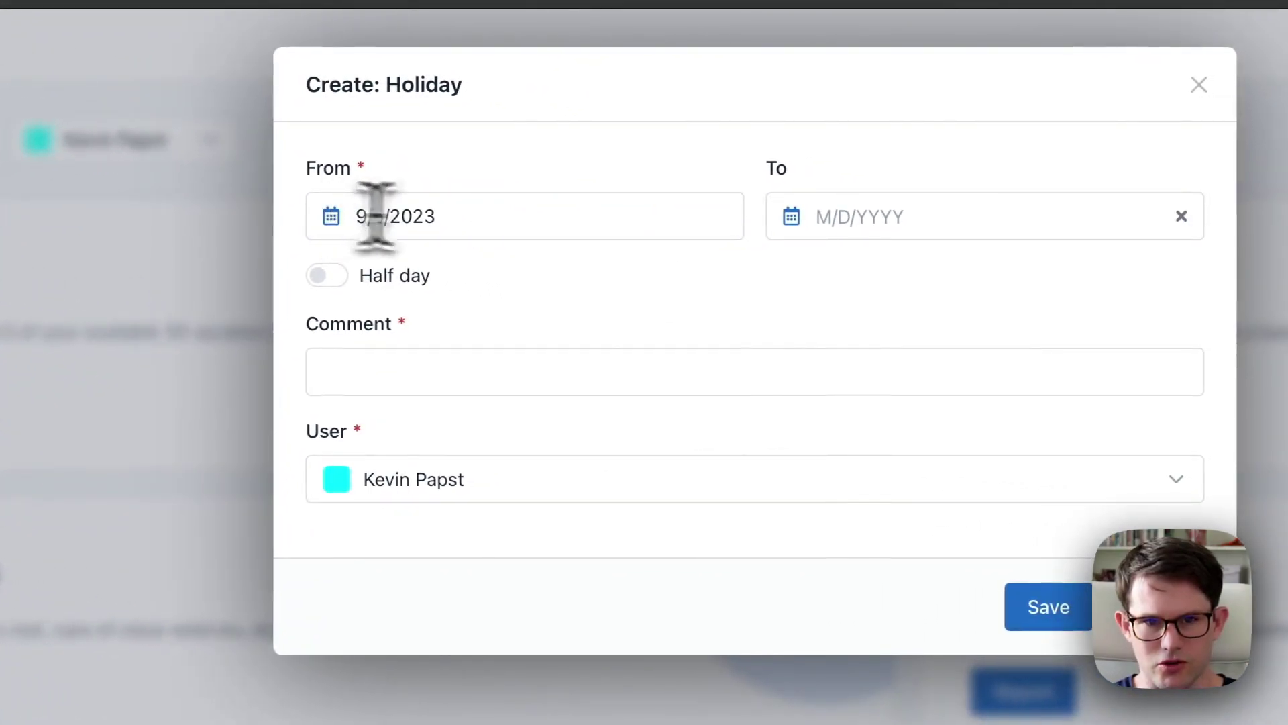
{"action": "left_click", "coordinate": [538, 222]}
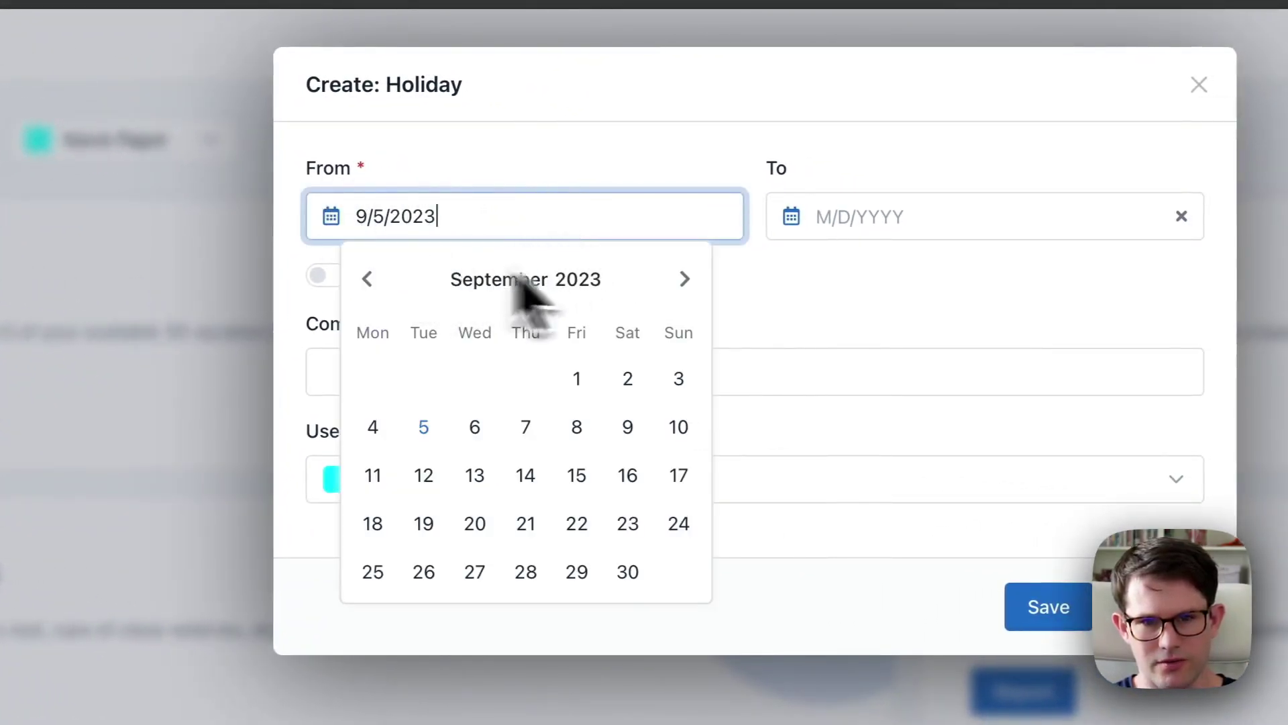
{"action": "left_click", "coordinate": [387, 532]}
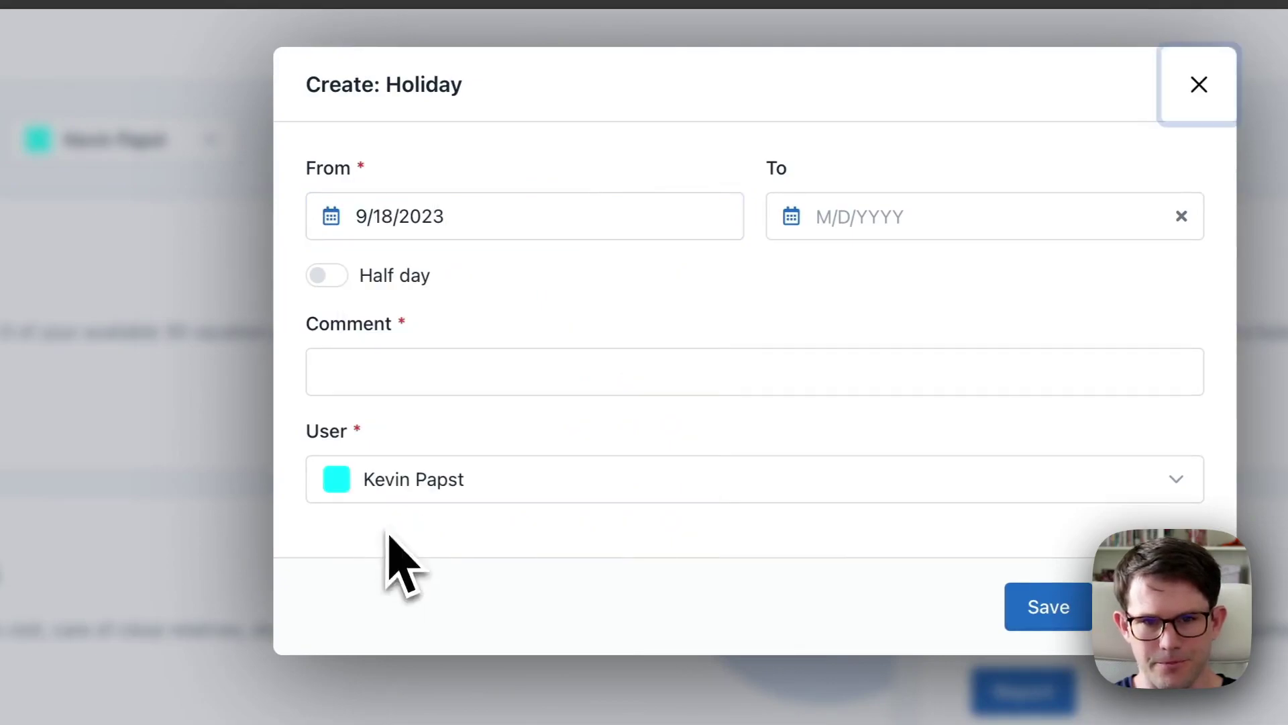
{"action": "left_click", "coordinate": [981, 215]}
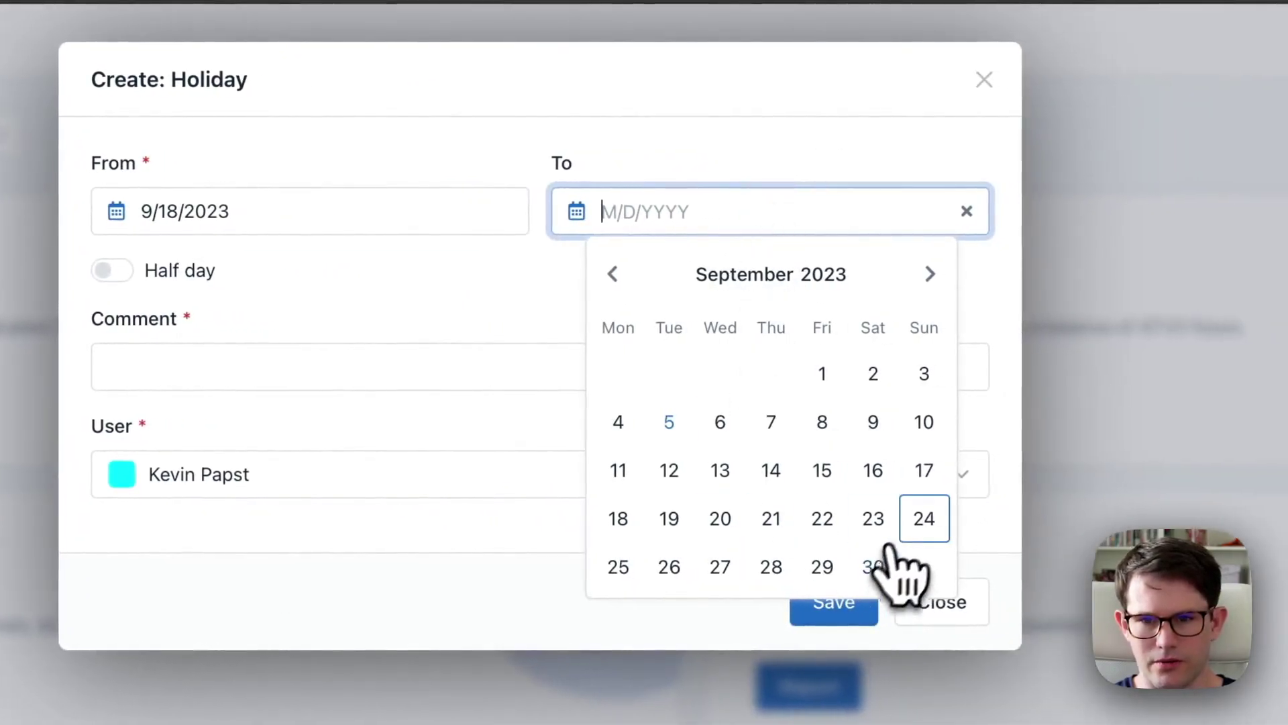
{"action": "left_click", "coordinate": [883, 569]}
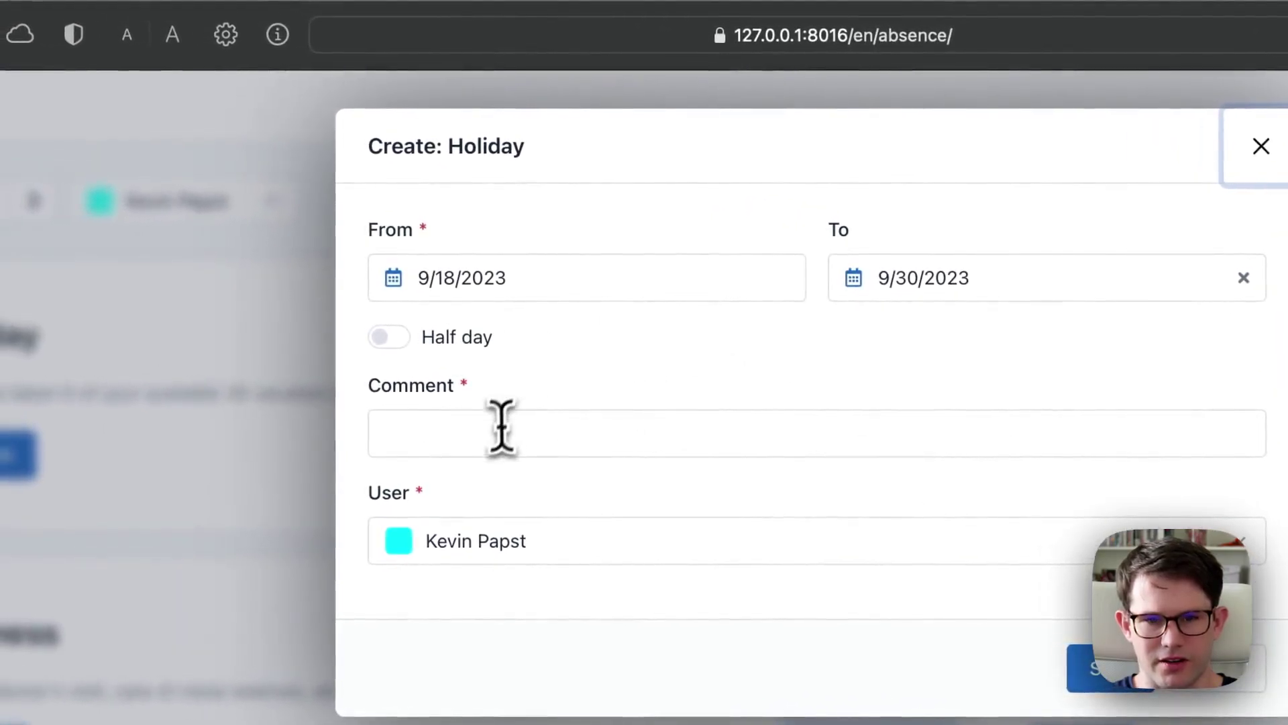
{"action": "left_click", "coordinate": [498, 434]}
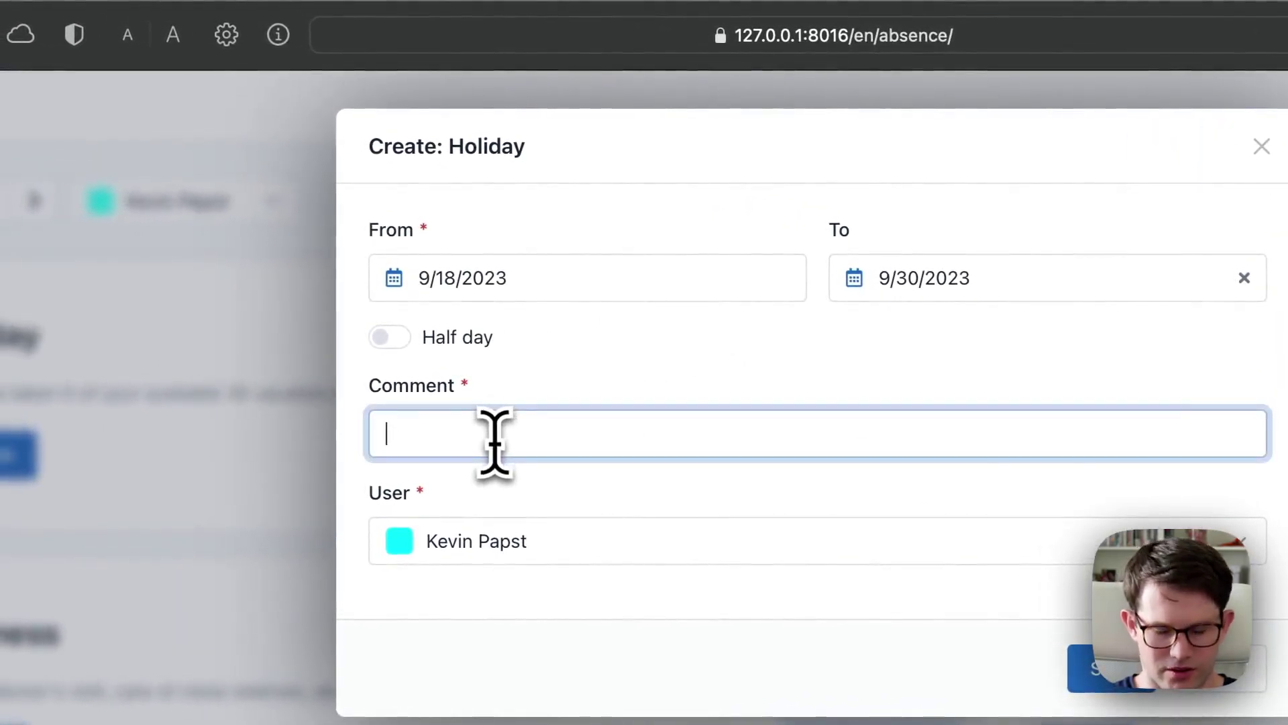
{"action": "type", "text": "Wanna fly to the beach"}
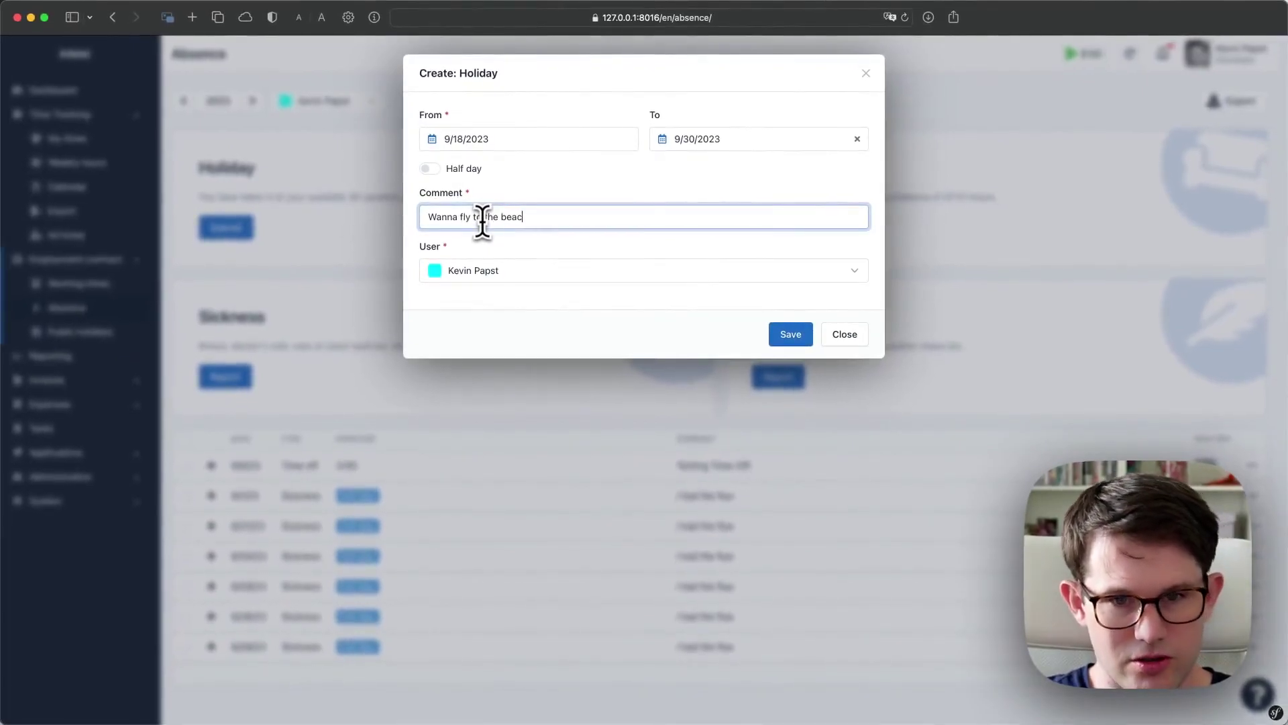
{"action": "left_click", "coordinate": [797, 339]}
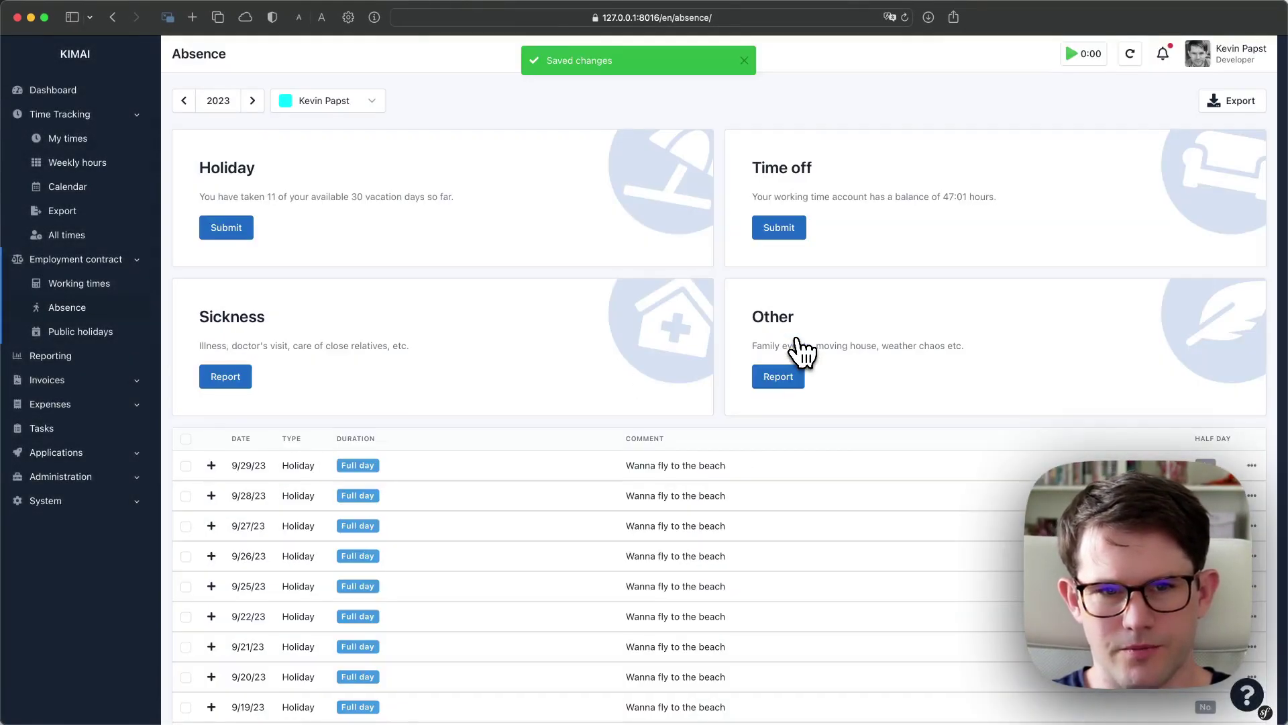
{"action": "scroll", "coordinate": [587, 473], "scroll_direction": "down", "scroll_amount": 5}
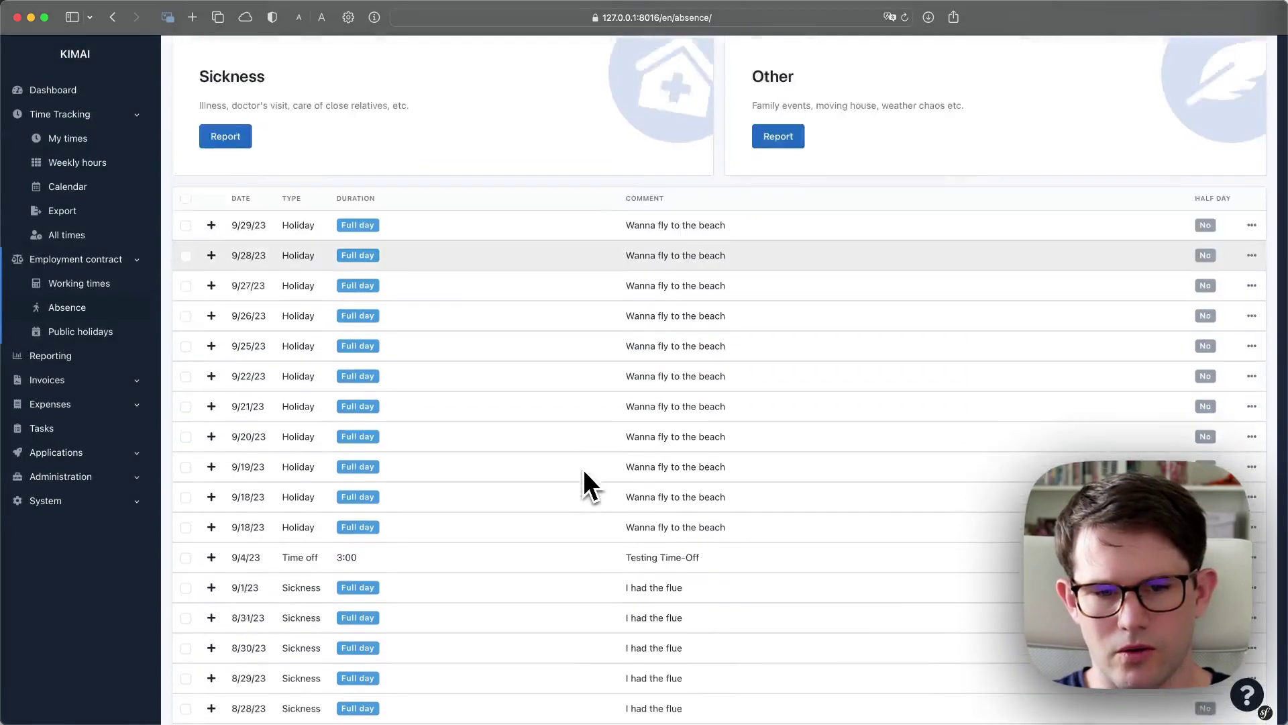
{"action": "scroll", "coordinate": [582, 483], "scroll_direction": "up", "scroll_amount": 5}
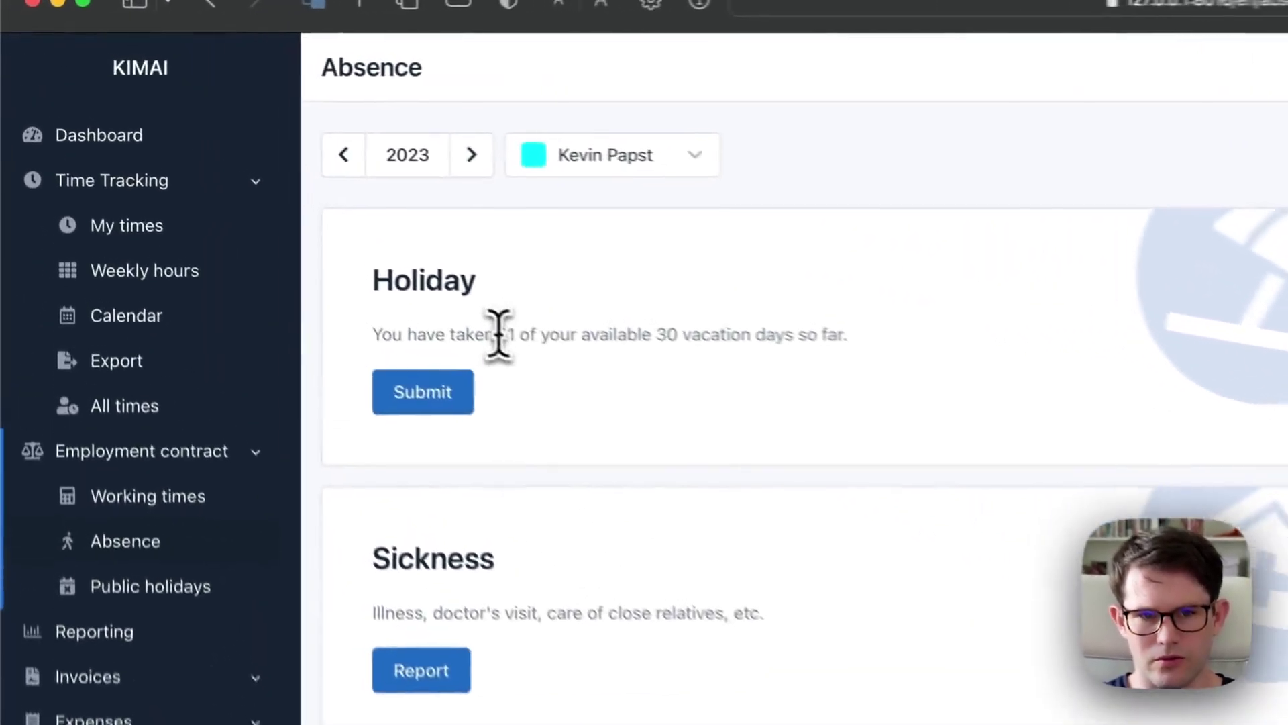
{"action": "left_click_drag", "start_coordinate": [498, 334], "coordinate": [524, 330]}
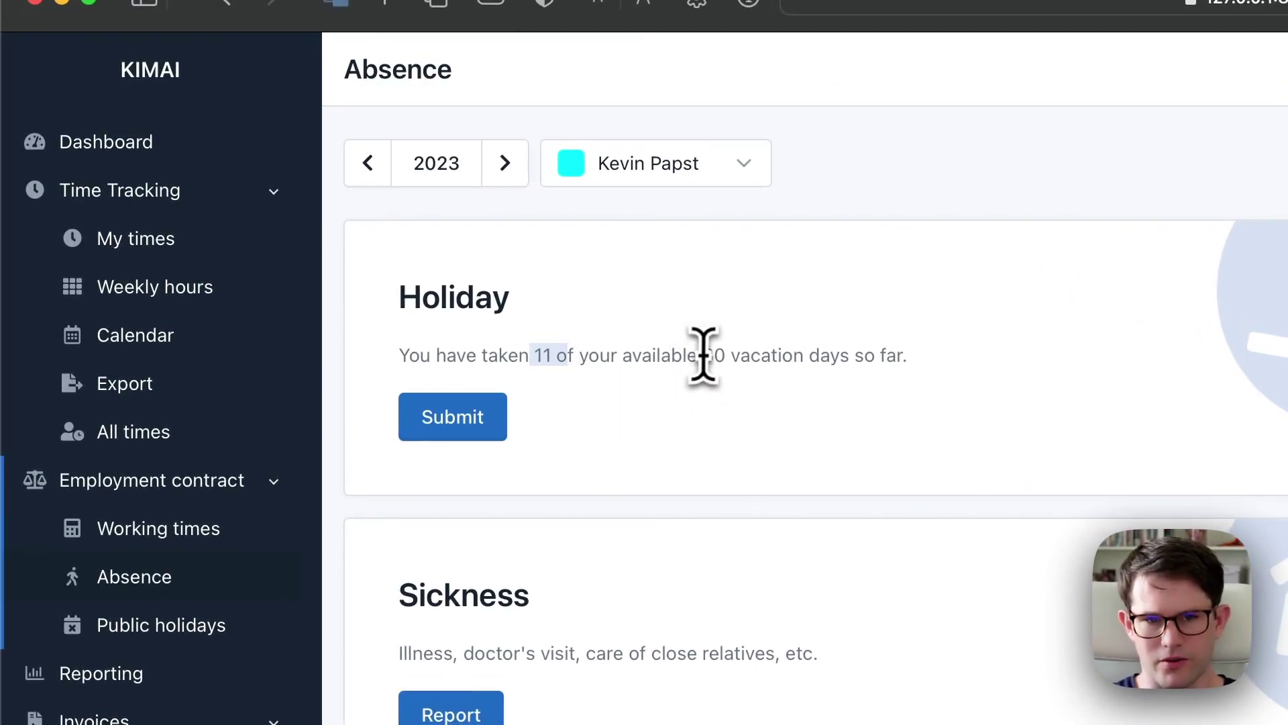
{"action": "left_click_drag", "start_coordinate": [704, 355], "coordinate": [719, 353]}
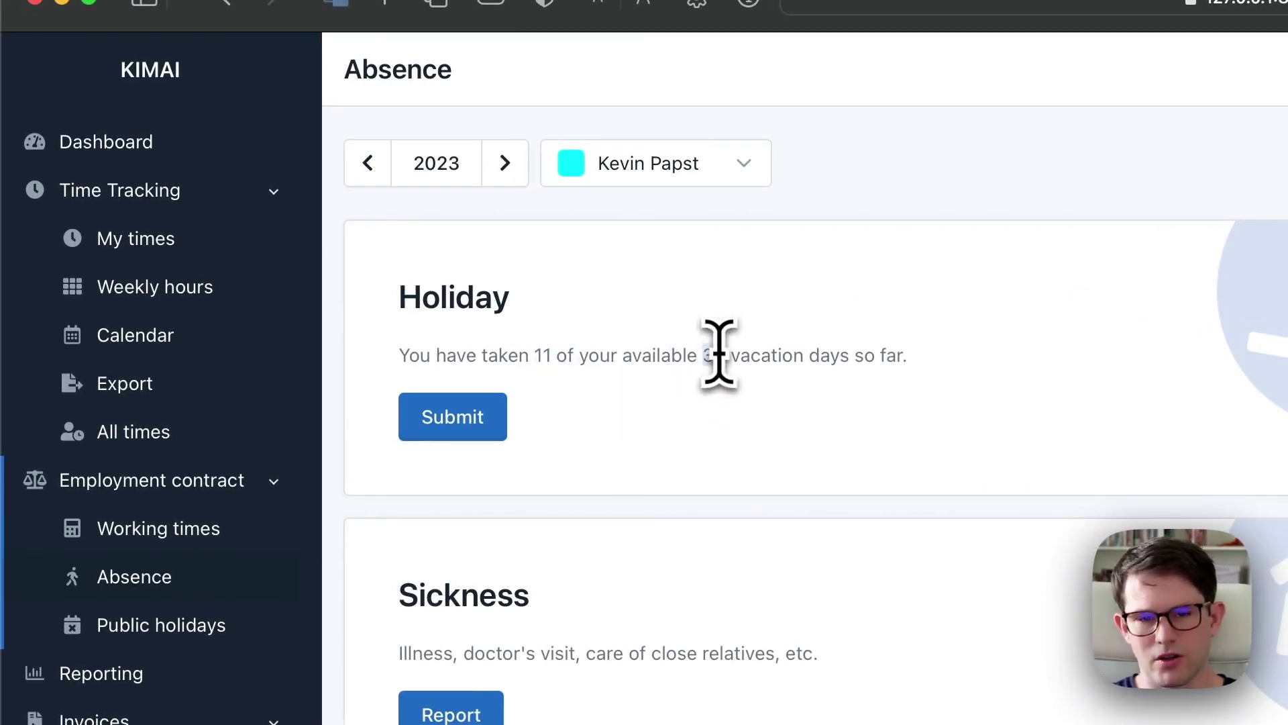
{"action": "scroll", "coordinate": [719, 352], "scroll_direction": "down", "scroll_amount": 10}
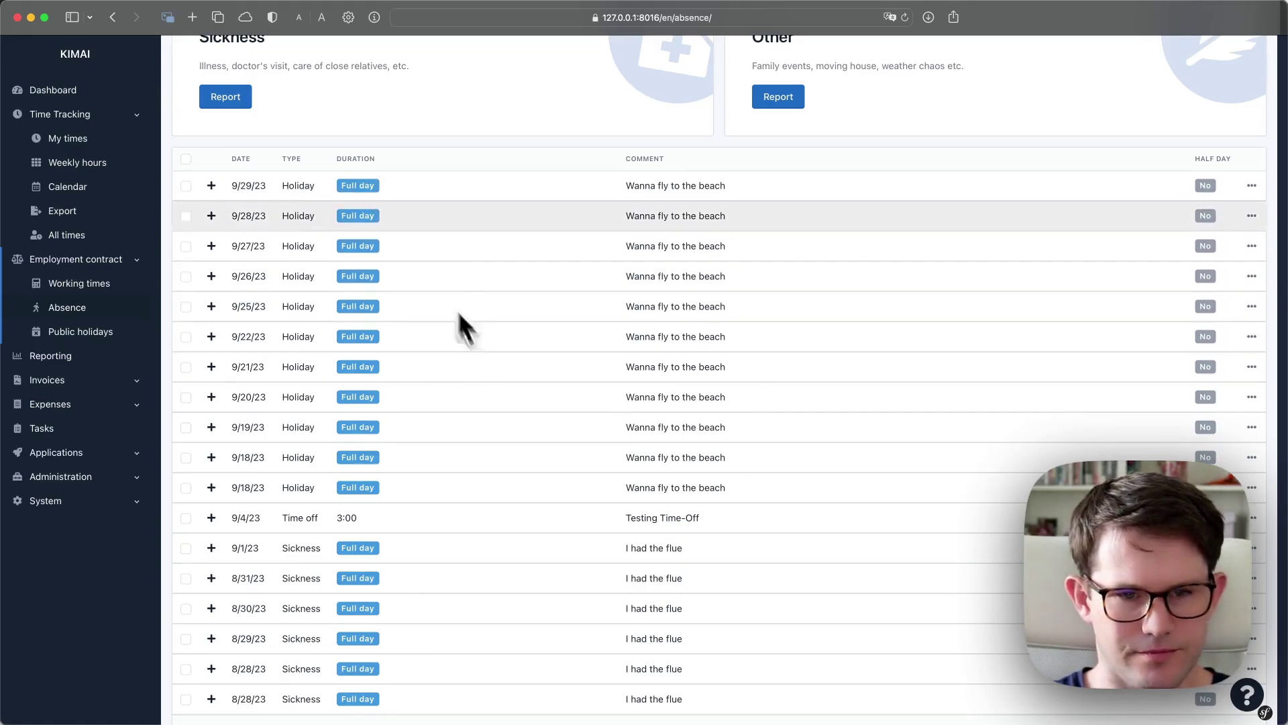
{"action": "scroll", "coordinate": [243, 192], "scroll_direction": "up", "scroll_amount": 5}
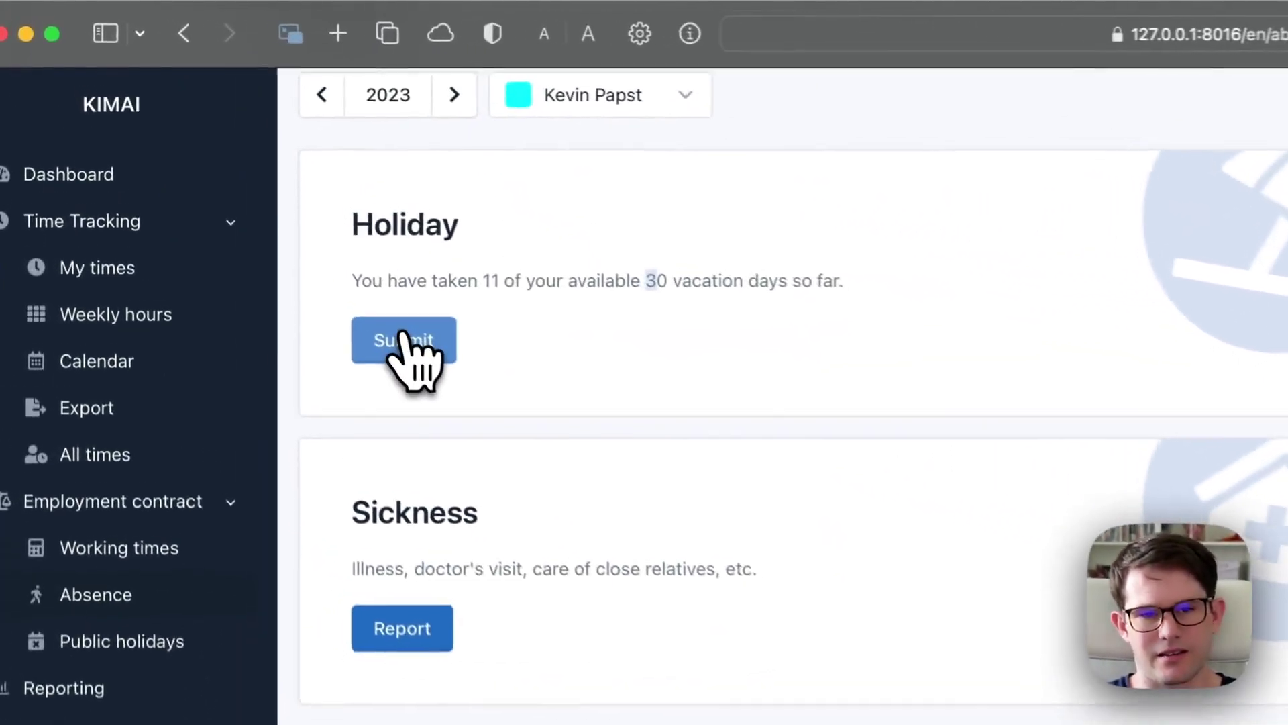
Submit a half-day Holiday from August 1 to August 4, 2023, commented 'Moving to a new apartment'
{"action": "left_click", "coordinate": [300, 245]}
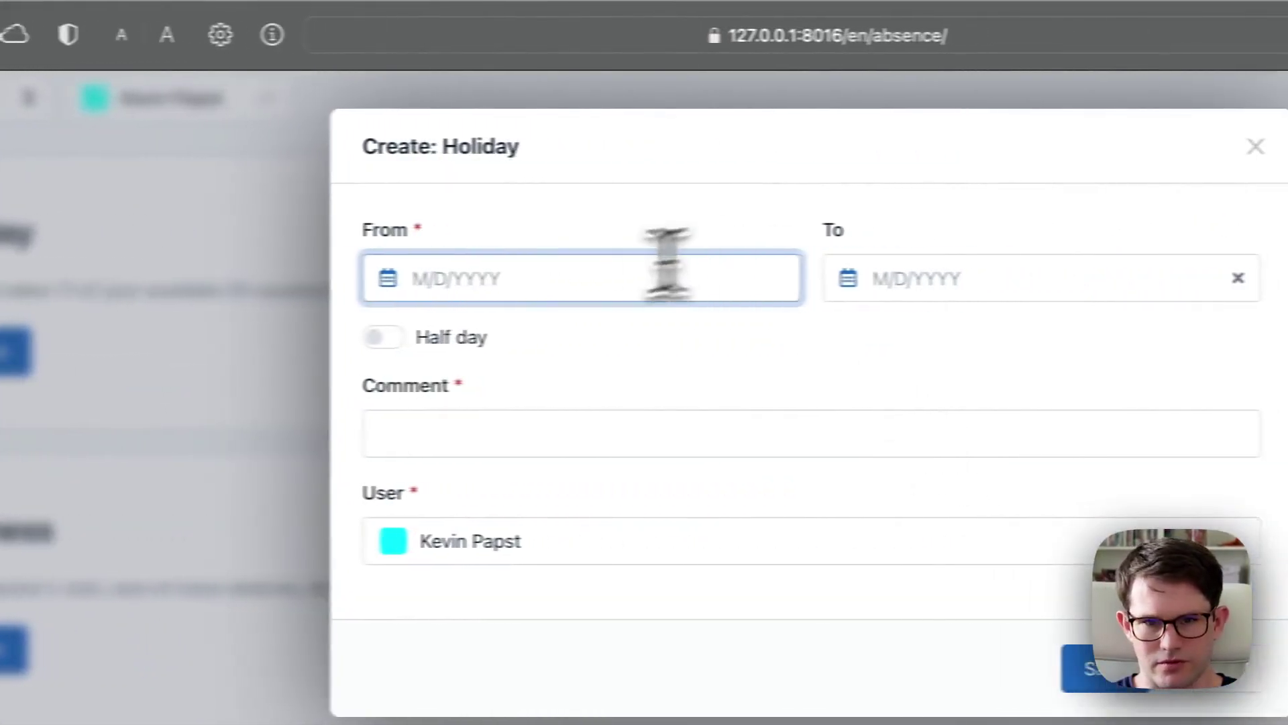
{"action": "left_click", "coordinate": [412, 278]}
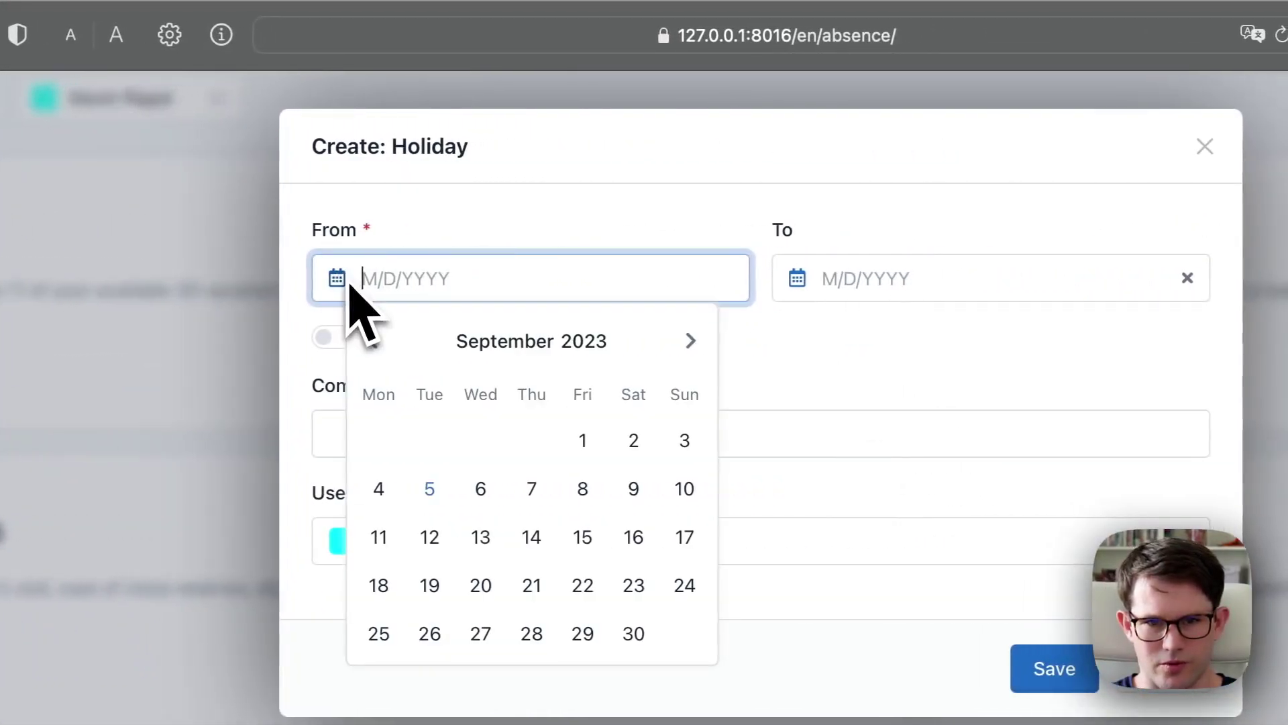
{"action": "left_click", "coordinate": [423, 341]}
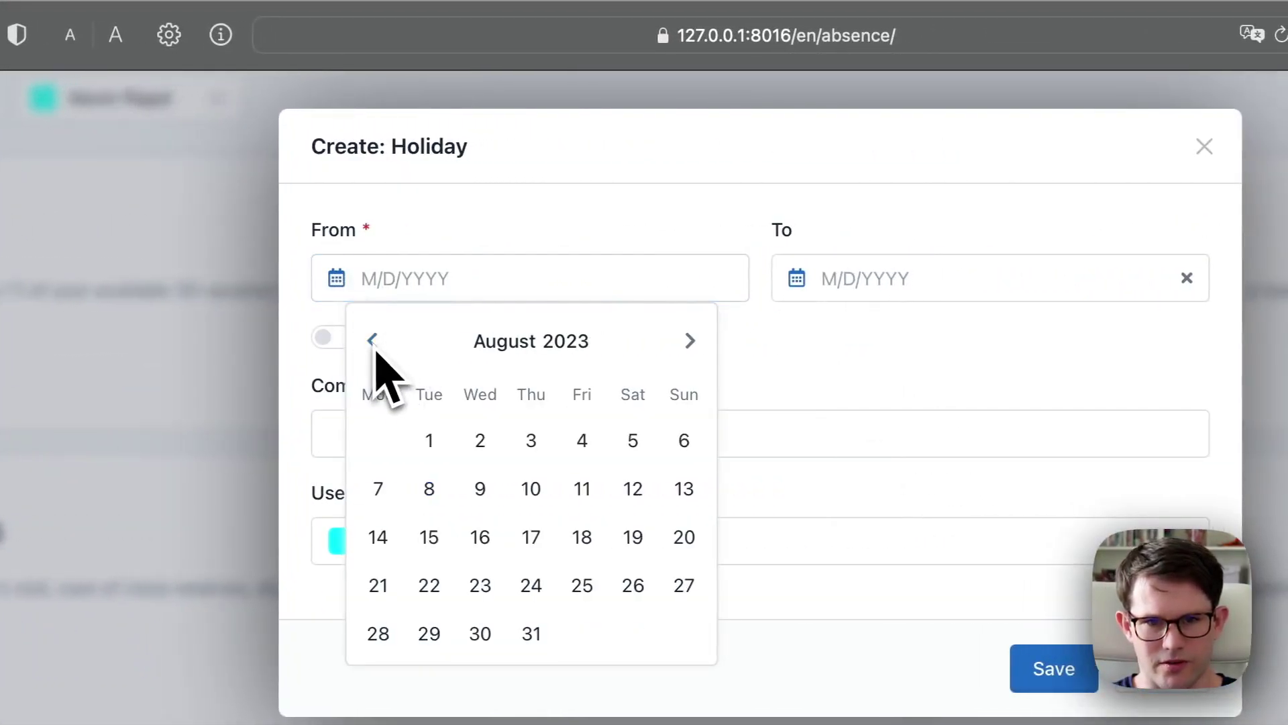
{"action": "left_click", "coordinate": [429, 440]}
{"action": "left_click", "coordinate": [926, 288]}
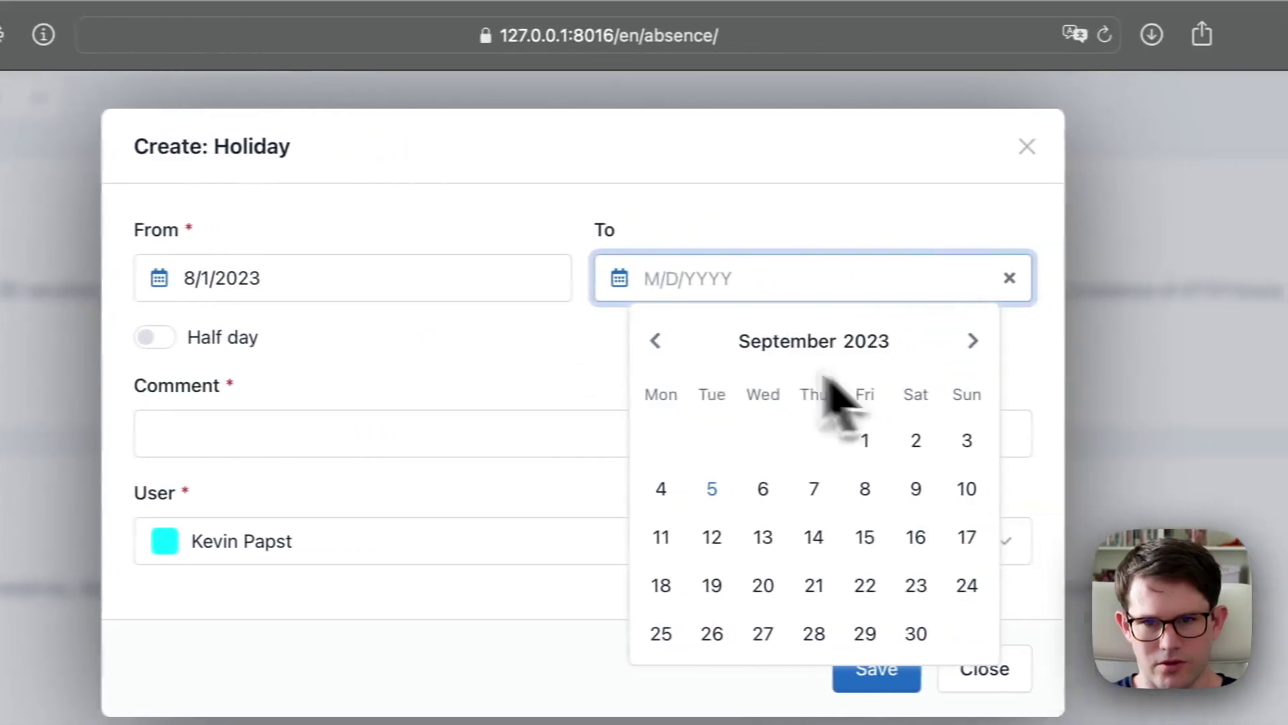
{"action": "left_click", "coordinate": [796, 340]}
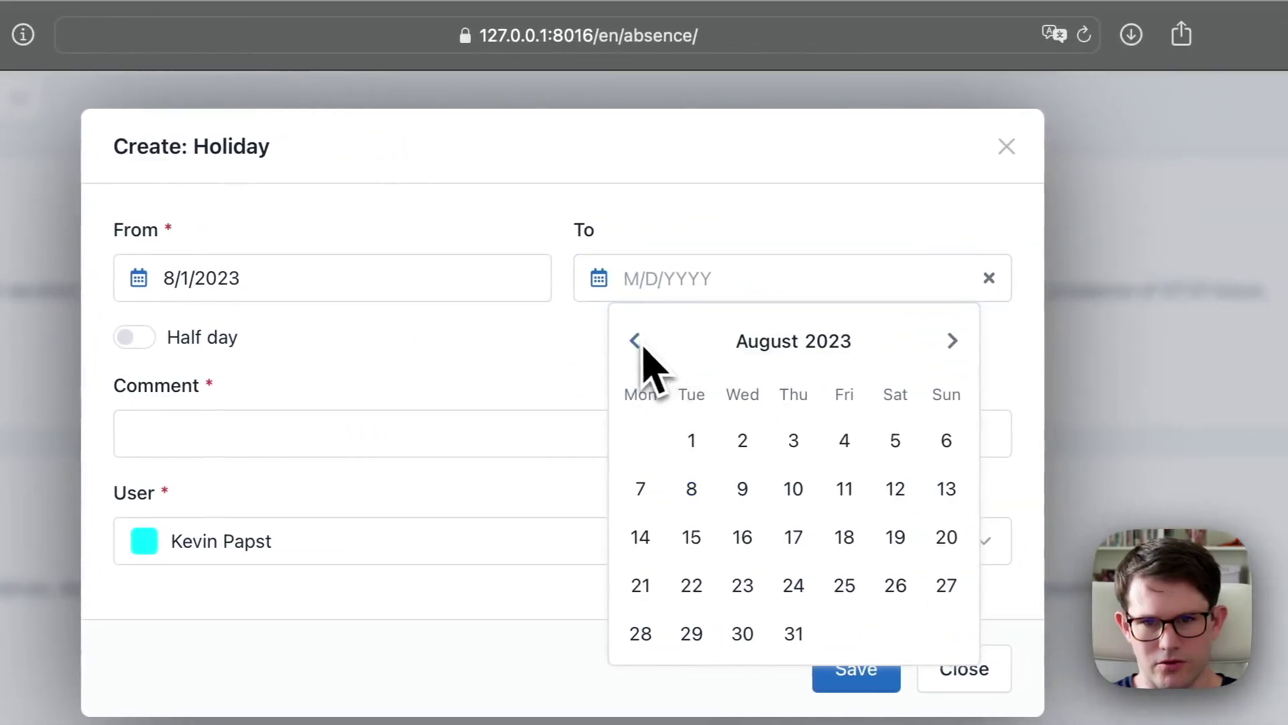
{"action": "left_click", "coordinate": [845, 441]}
{"action": "left_click", "coordinate": [527, 329]}
{"action": "left_click", "coordinate": [558, 420]}
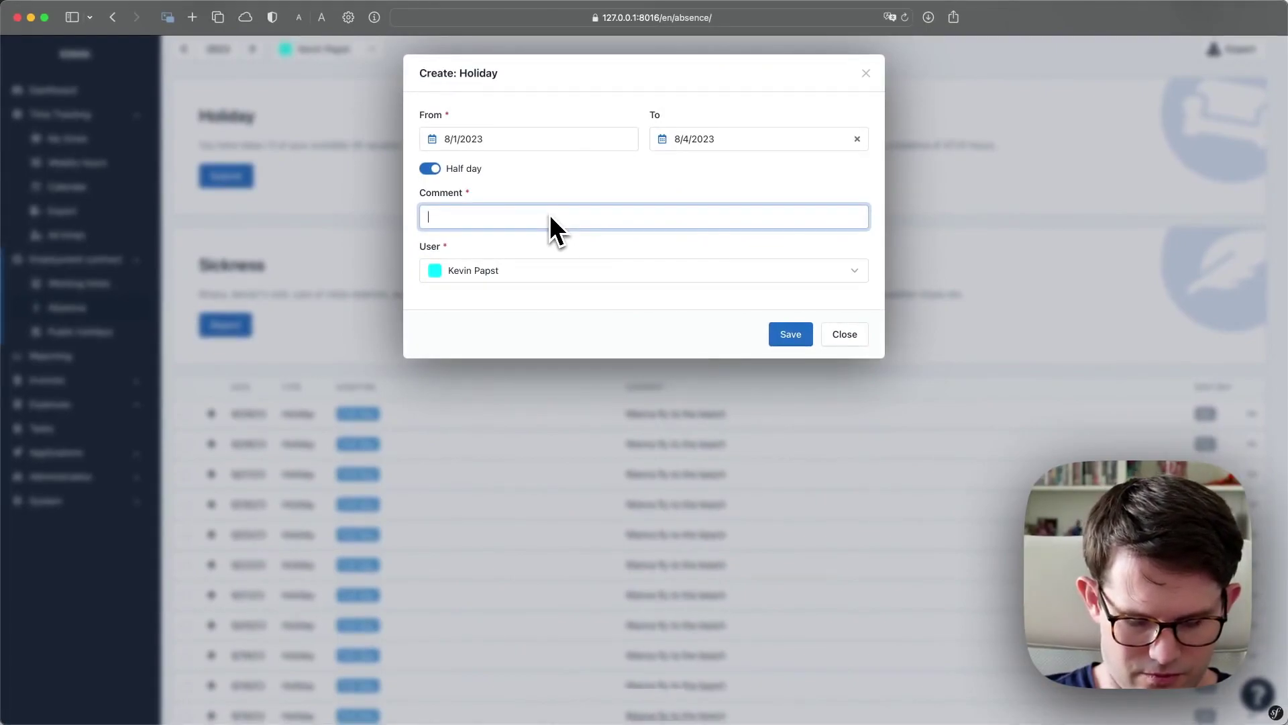
{"action": "type", "text": "Moving to a "}
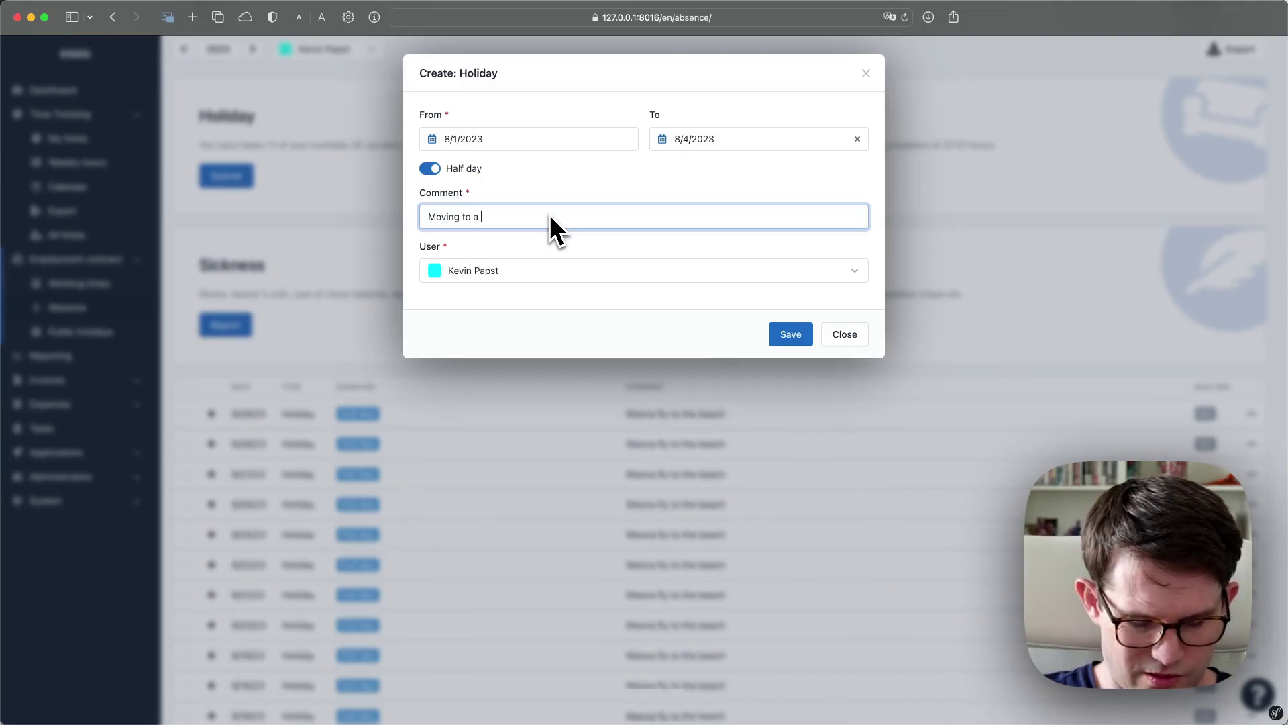
{"action": "type", "text": "new appartement"}
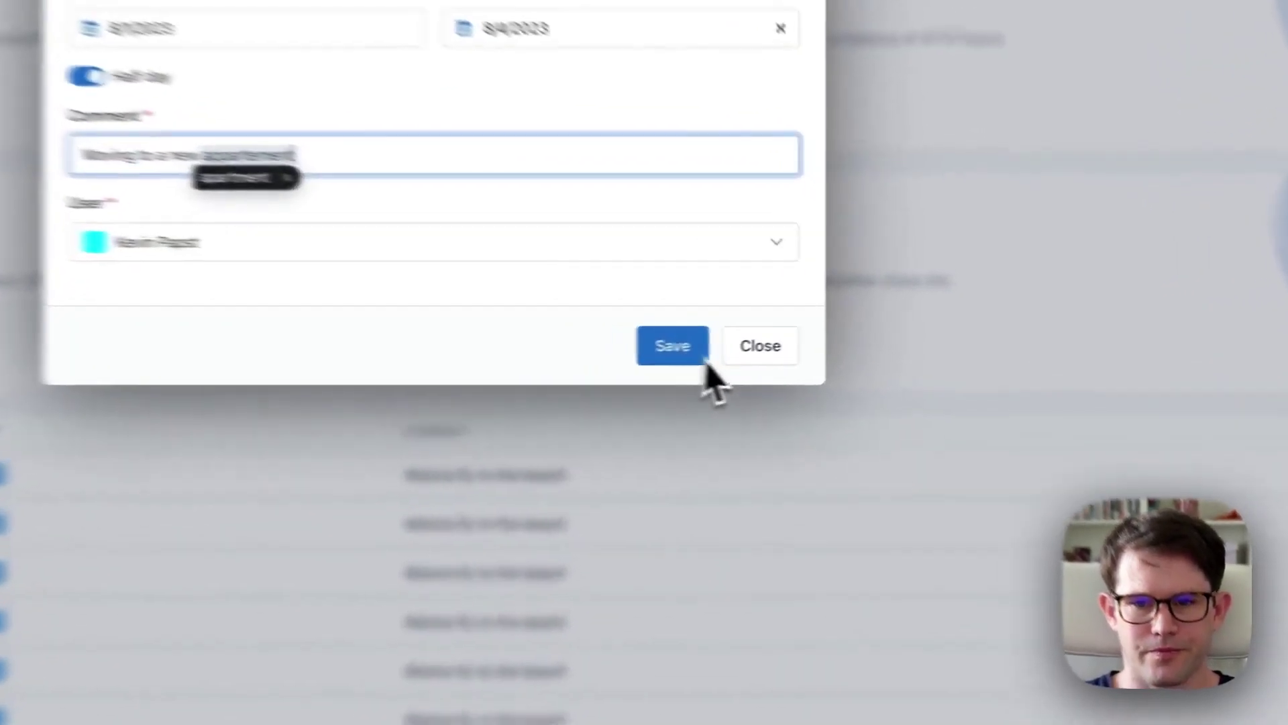
{"action": "left_click", "coordinate": [783, 333]}
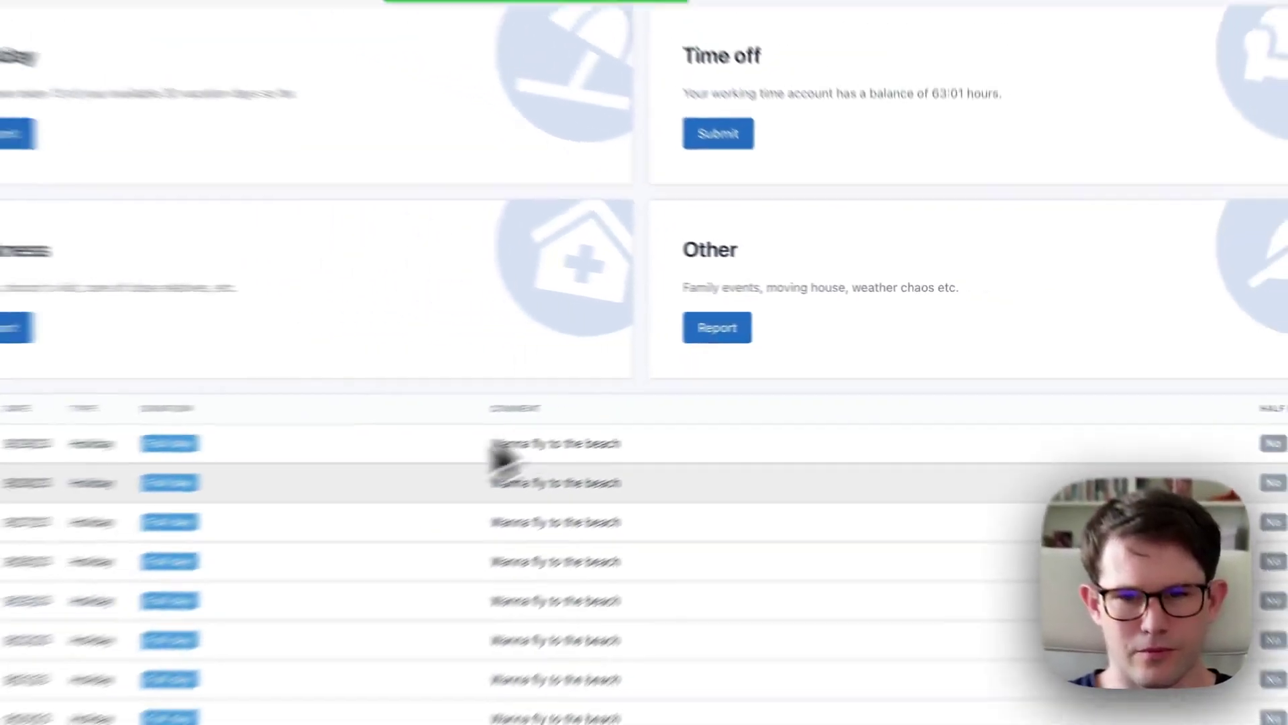
{"action": "scroll", "coordinate": [201, 510], "scroll_direction": "down", "scroll_amount": 5}
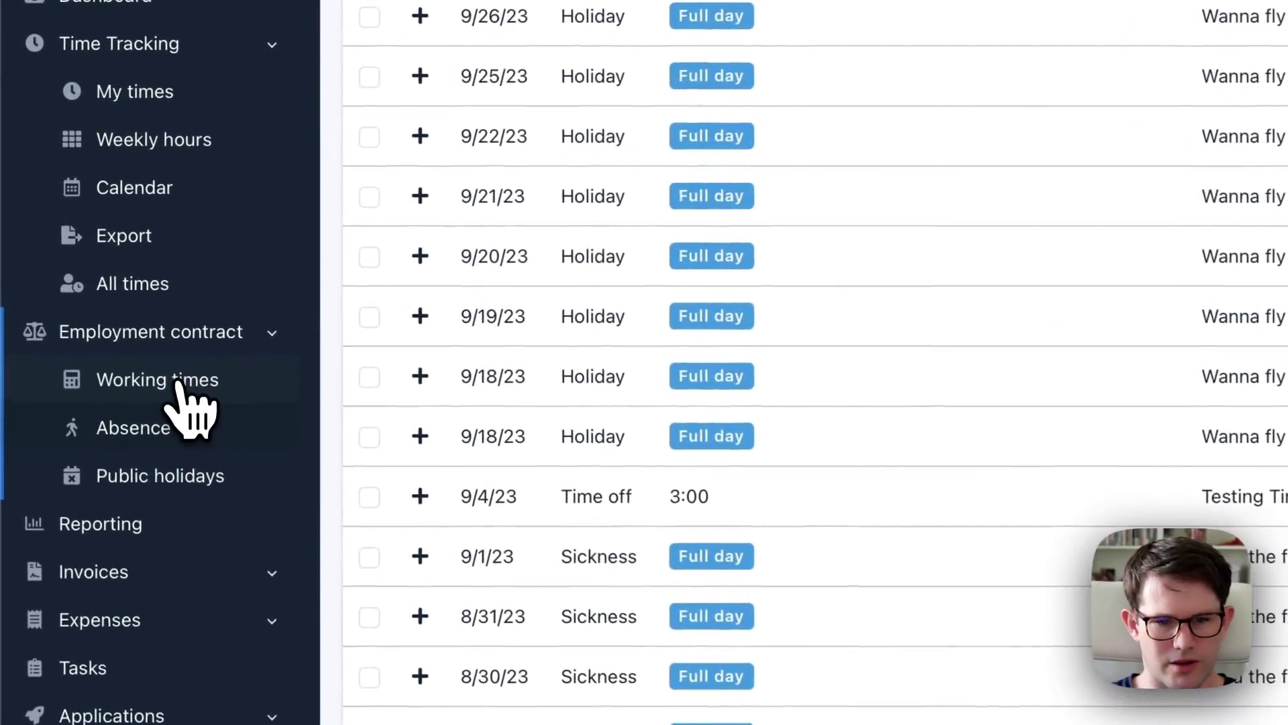
Open Working times, check the +63:01 balance, and expand the monthly breakdown to August's half-day holidays
{"action": "left_click", "coordinate": [178, 386]}
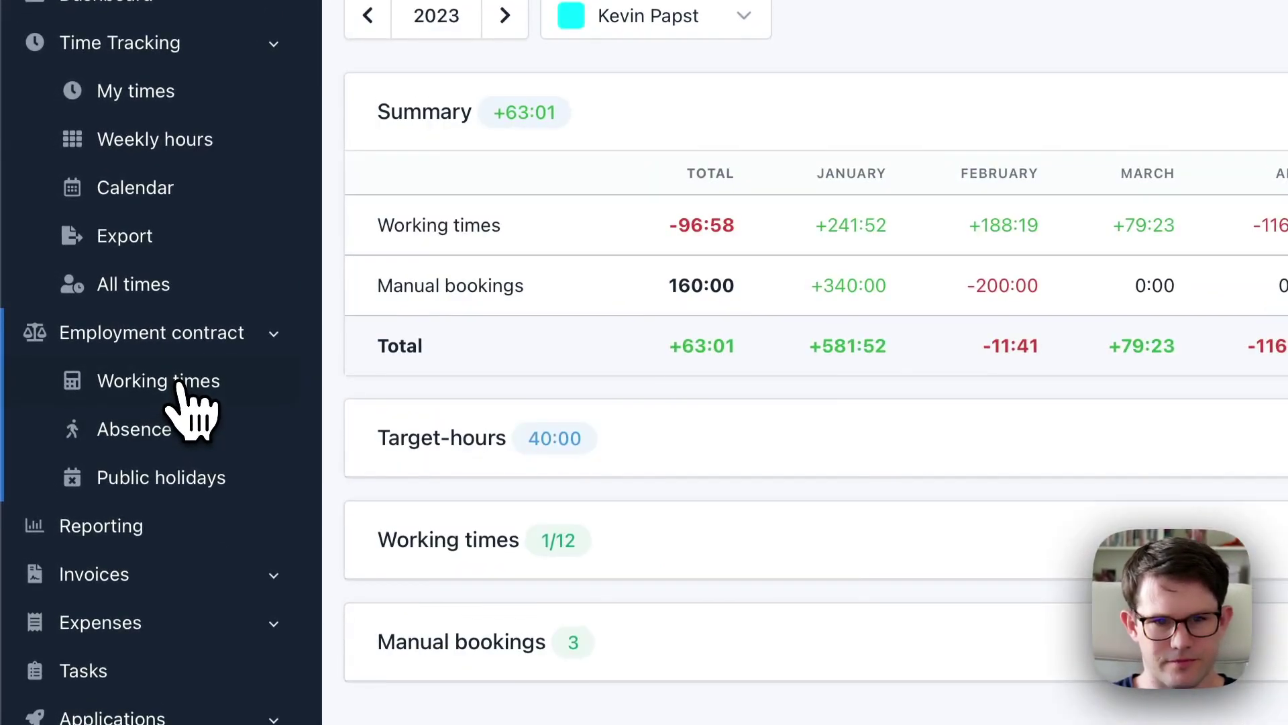
{"action": "left_click_drag", "start_coordinate": [670, 348], "coordinate": [738, 347]}
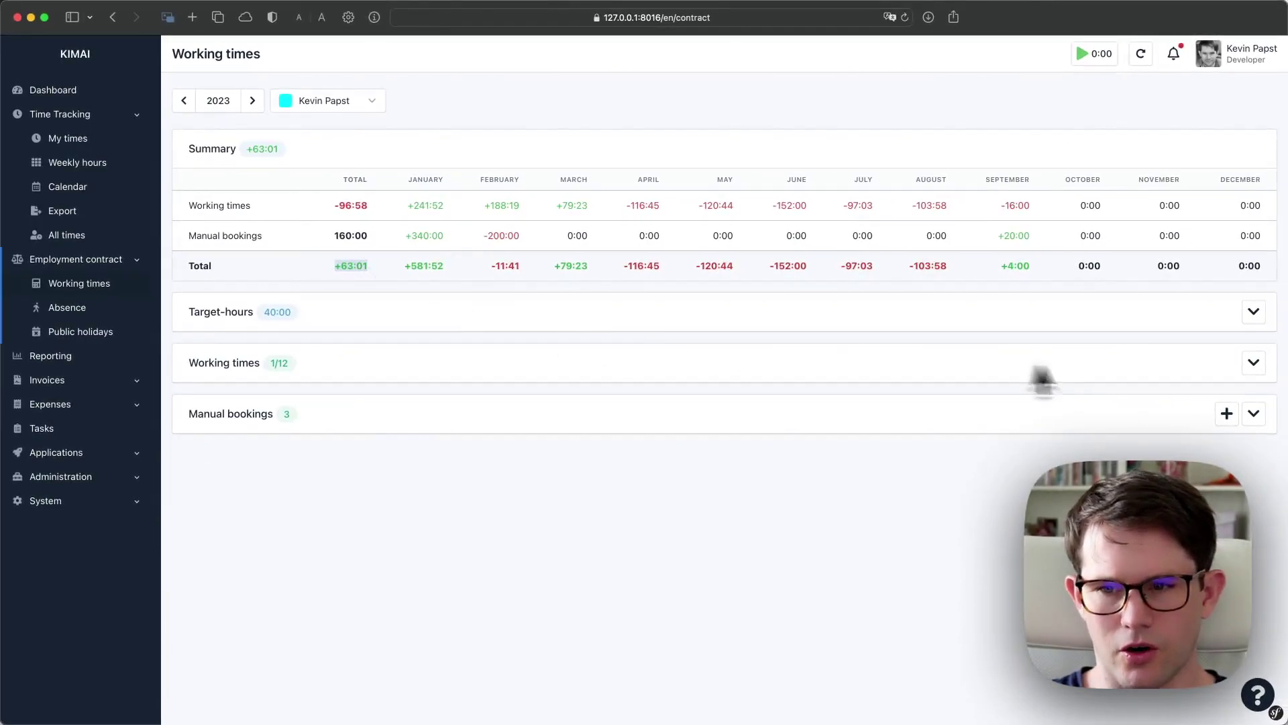
{"action": "left_click", "coordinate": [1254, 366]}
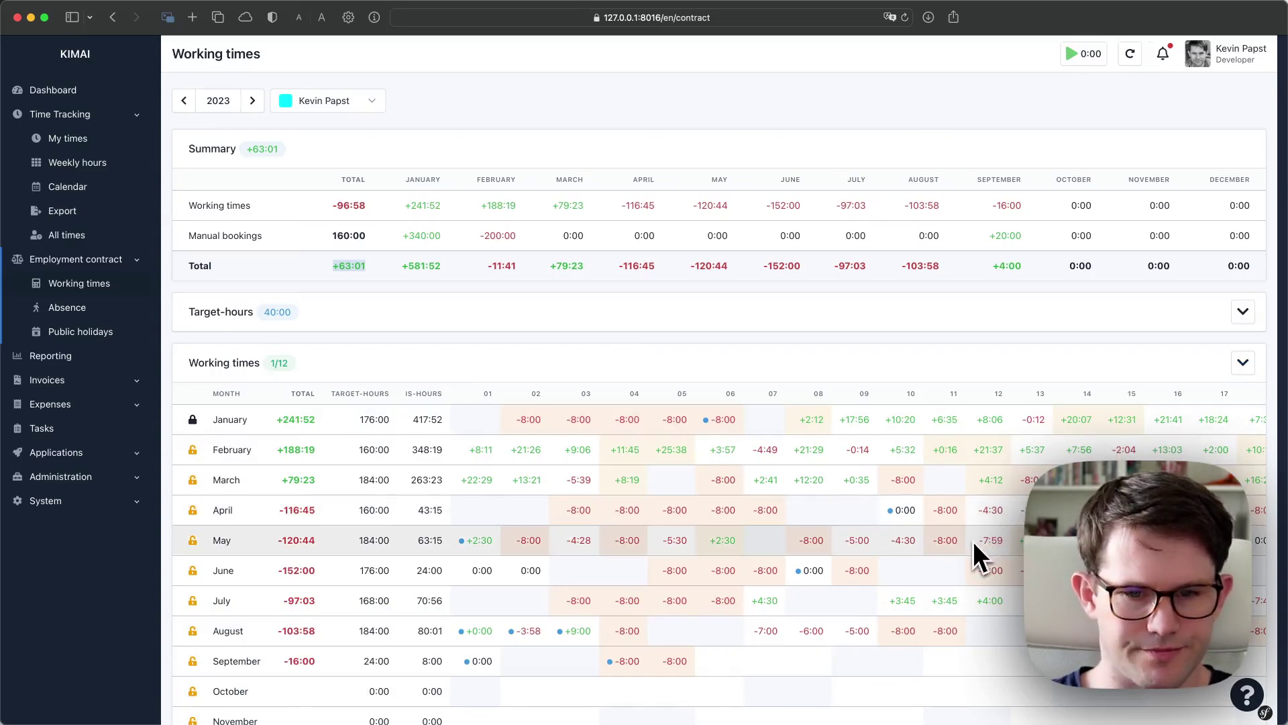
{"action": "scroll", "coordinate": [304, 614], "scroll_direction": "down", "scroll_amount": 3}
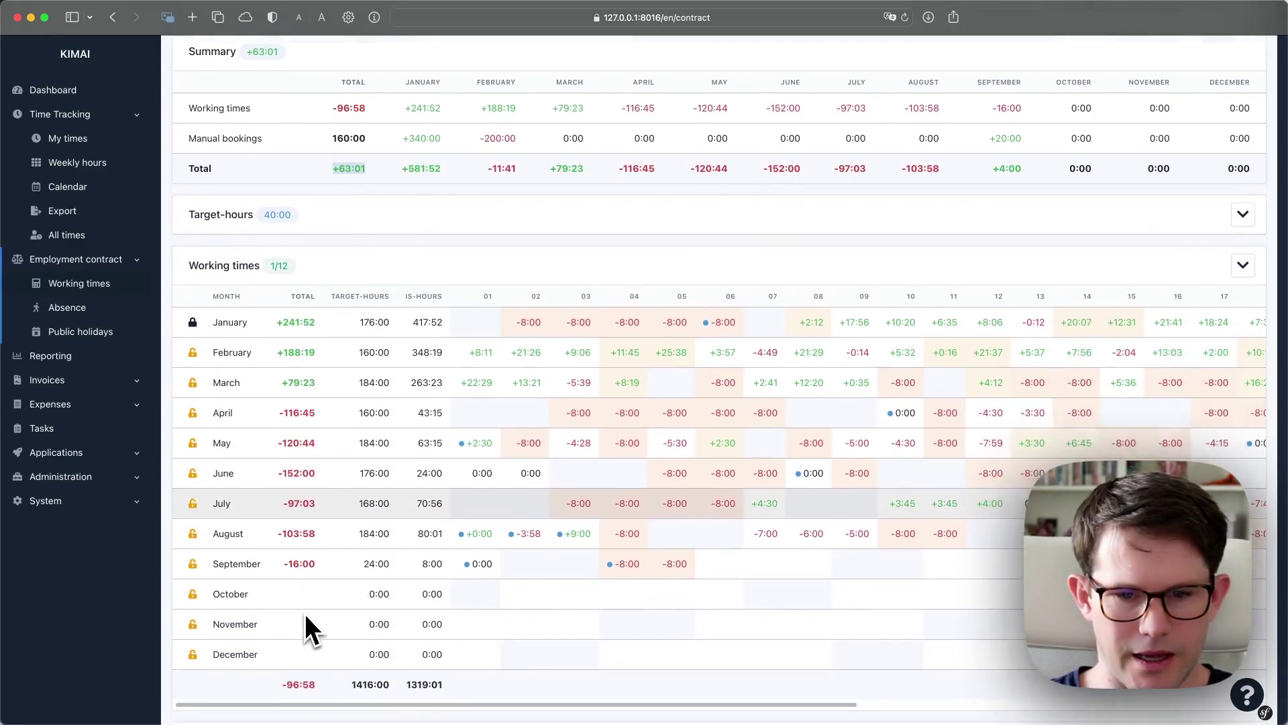
{"action": "mouse_move", "coordinate": [463, 530]}
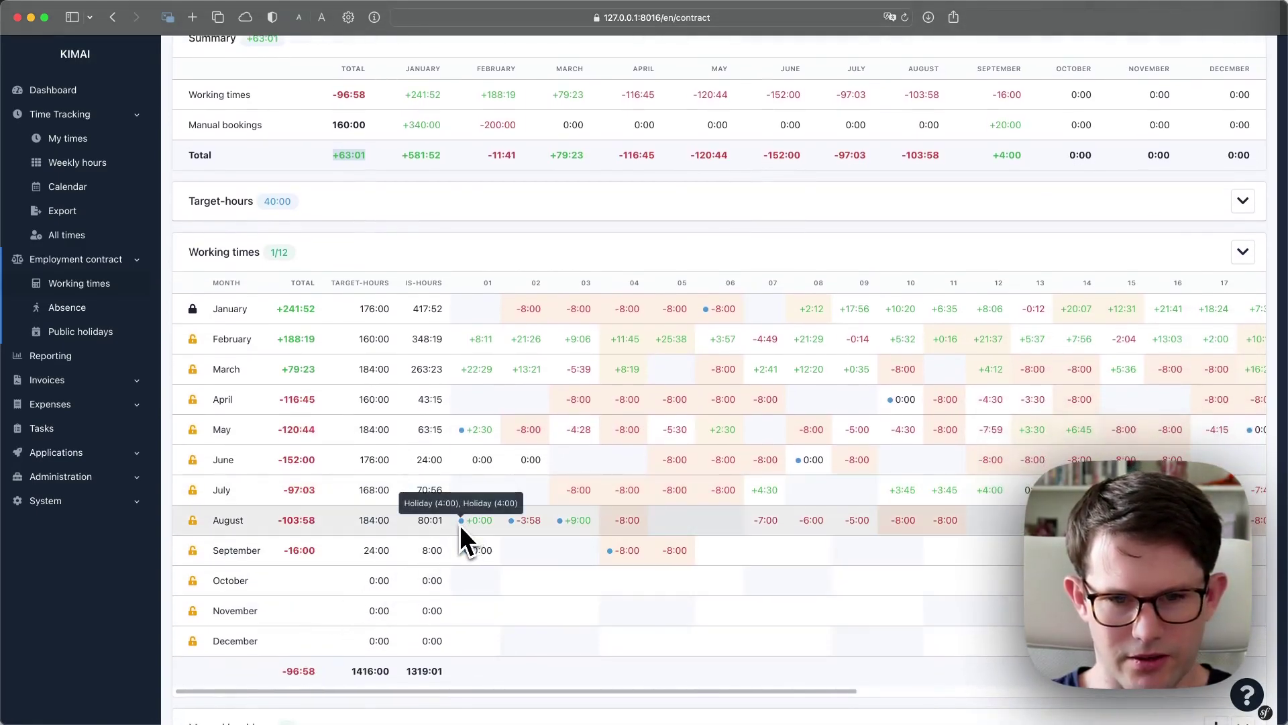